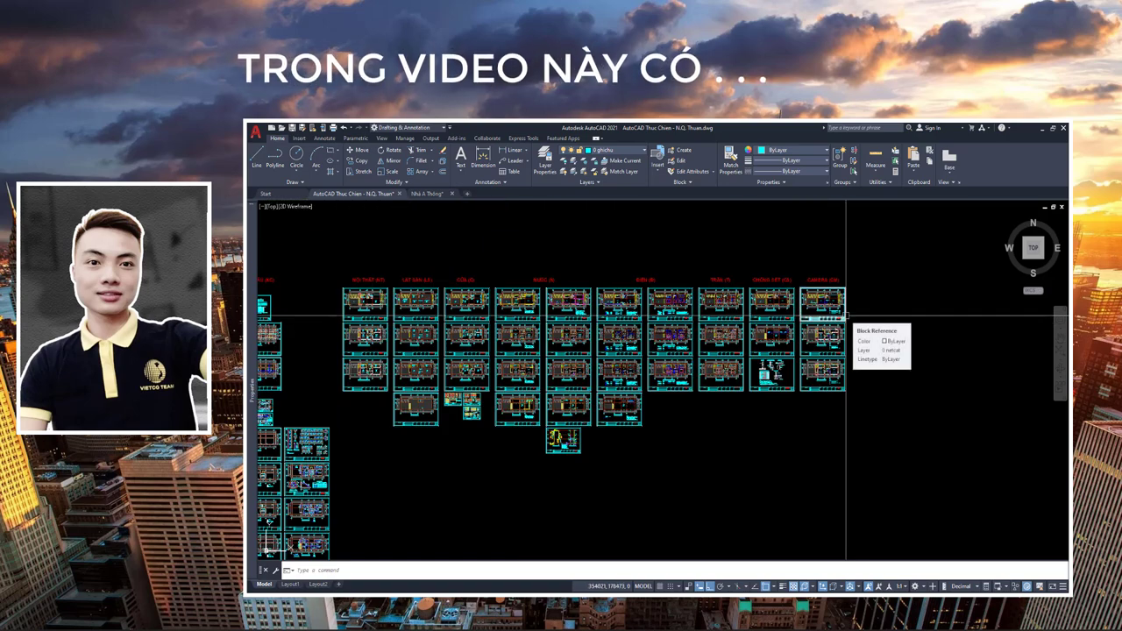
Run the KHBV LISP with the prefix set to KT- and confirm the settings
{"action": "scroll", "coordinate": [845, 316], "scroll_direction": "down", "scroll_amount": 1}
{"action": "scroll", "coordinate": [845, 311], "scroll_direction": "down", "scroll_amount": 2}
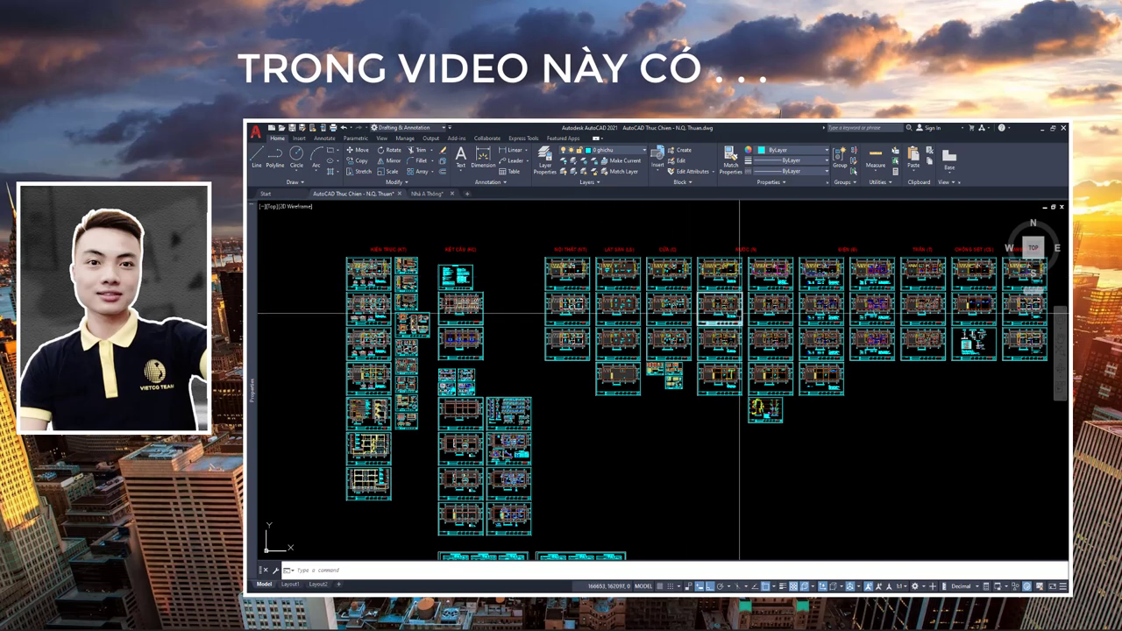
{"action": "scroll", "coordinate": [692, 375], "scroll_direction": "down", "scroll_amount": 2}
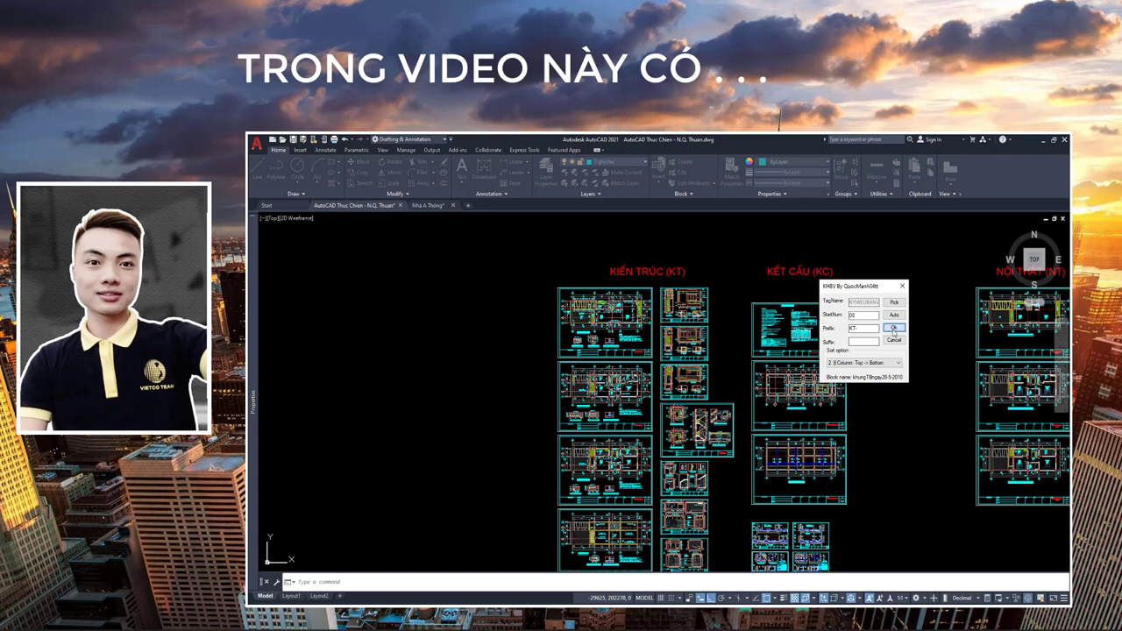
{"action": "left_click", "coordinate": [893, 329]}
Crossing-select the KIẾN TRÚC sheets so their title blocks get KT- codes, such as KT-15
{"action": "scroll", "coordinate": [750, 286], "scroll_direction": "down", "scroll_amount": 4}
{"action": "scroll", "coordinate": [741, 275], "scroll_direction": "up", "scroll_amount": 2}
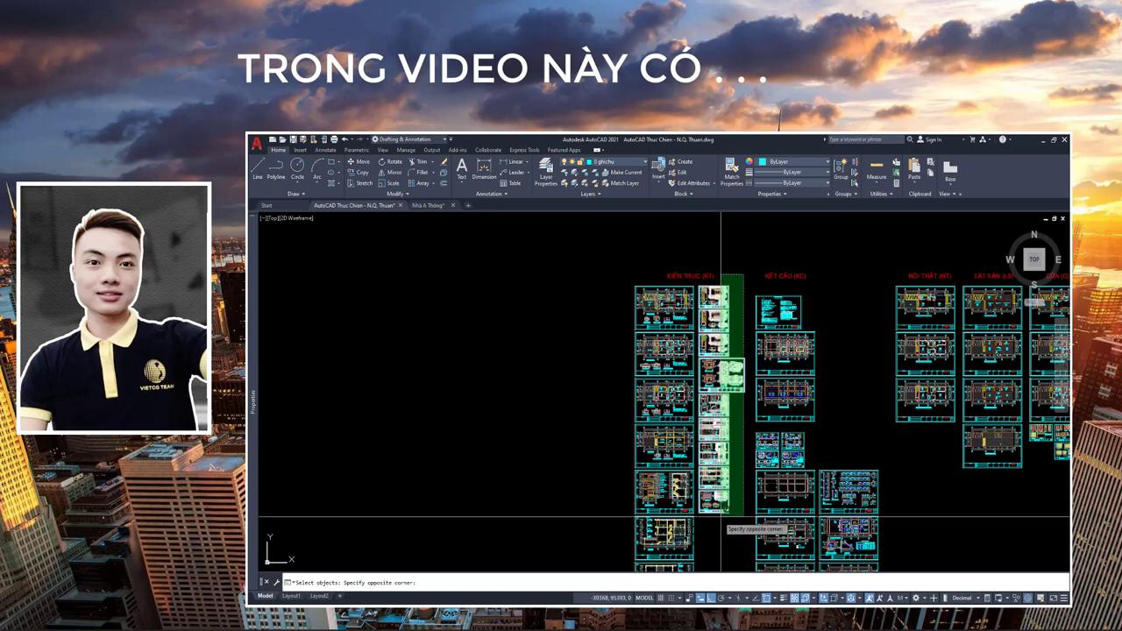
{"action": "left_click", "coordinate": [721, 529]}
{"action": "scroll", "coordinate": [729, 419], "scroll_direction": "up", "scroll_amount": 2}
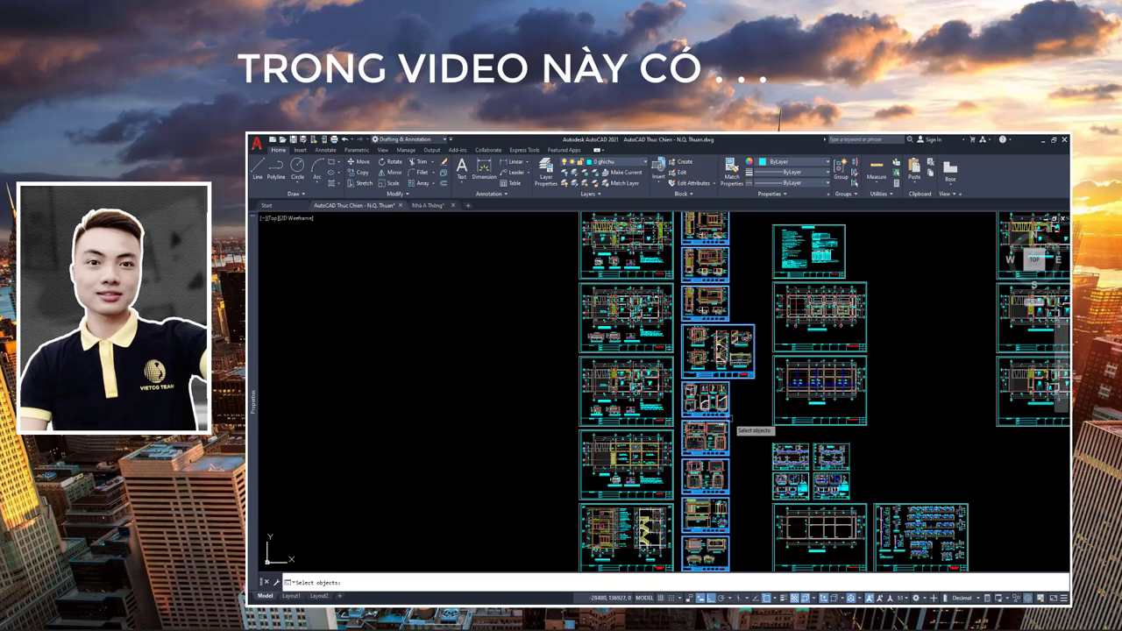
{"action": "scroll", "coordinate": [748, 378], "scroll_direction": "up", "scroll_amount": 2}
{"action": "scroll", "coordinate": [732, 355], "scroll_direction": "down", "scroll_amount": 5}
{"action": "scroll", "coordinate": [719, 335], "scroll_direction": "down", "scroll_amount": 2}
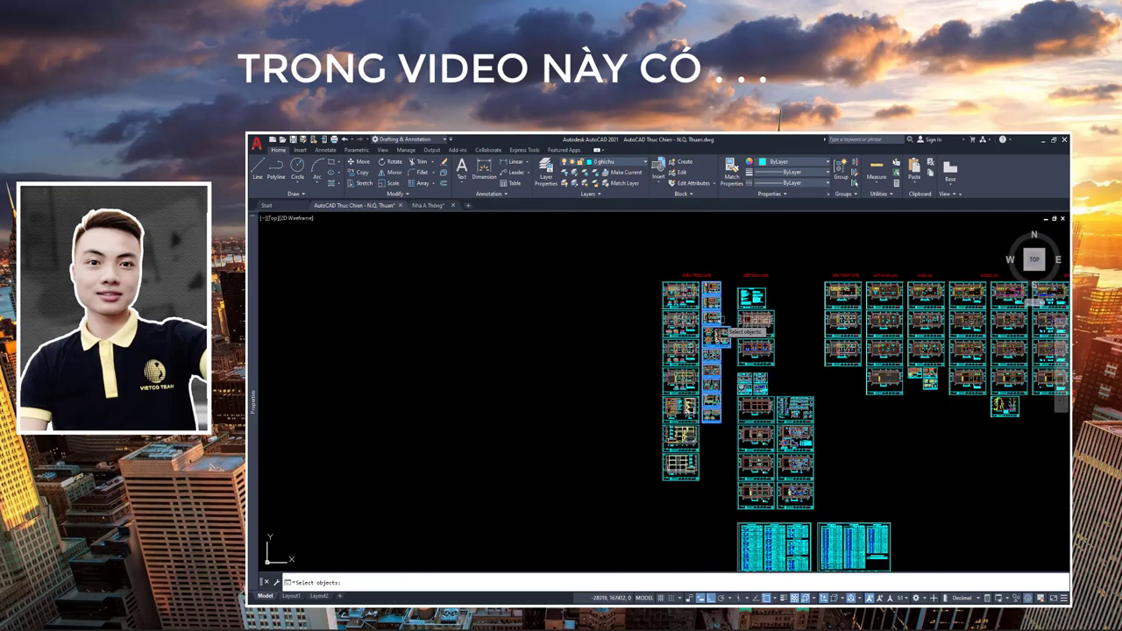
{"action": "scroll", "coordinate": [730, 320], "scroll_direction": "up", "scroll_amount": 3}
{"action": "scroll", "coordinate": [710, 307], "scroll_direction": "up", "scroll_amount": 6}
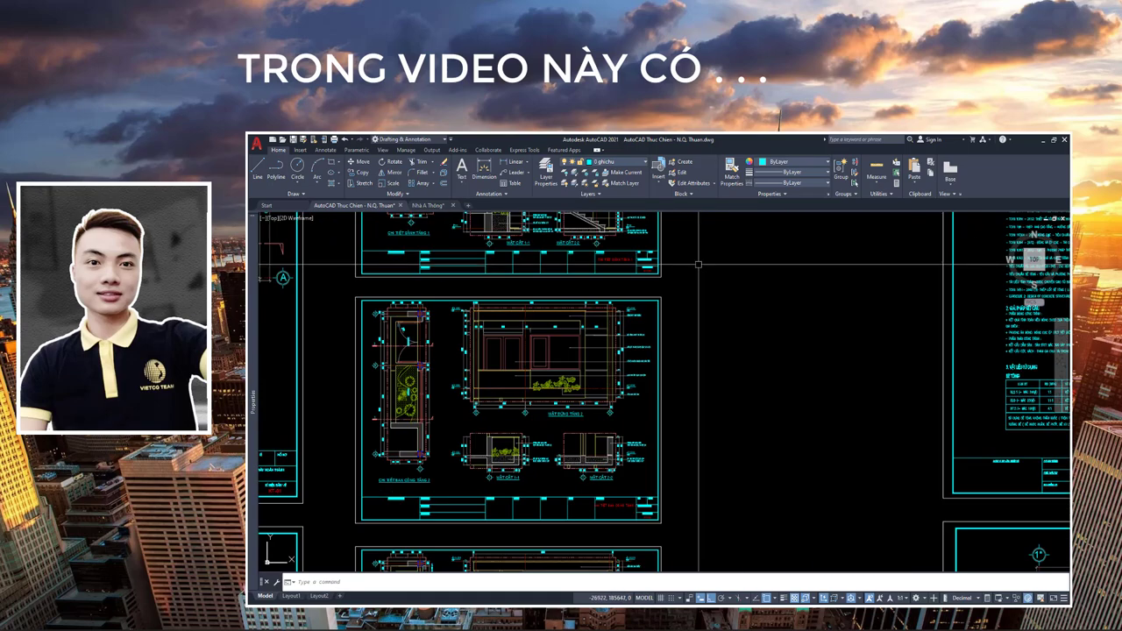
{"action": "scroll", "coordinate": [692, 294], "scroll_direction": "up", "scroll_amount": 4}
{"action": "scroll", "coordinate": [663, 298], "scroll_direction": "down", "scroll_amount": 6}
{"action": "scroll", "coordinate": [663, 298], "scroll_direction": "down", "scroll_amount": 3}
{"action": "scroll", "coordinate": [670, 307], "scroll_direction": "down", "scroll_amount": 2}
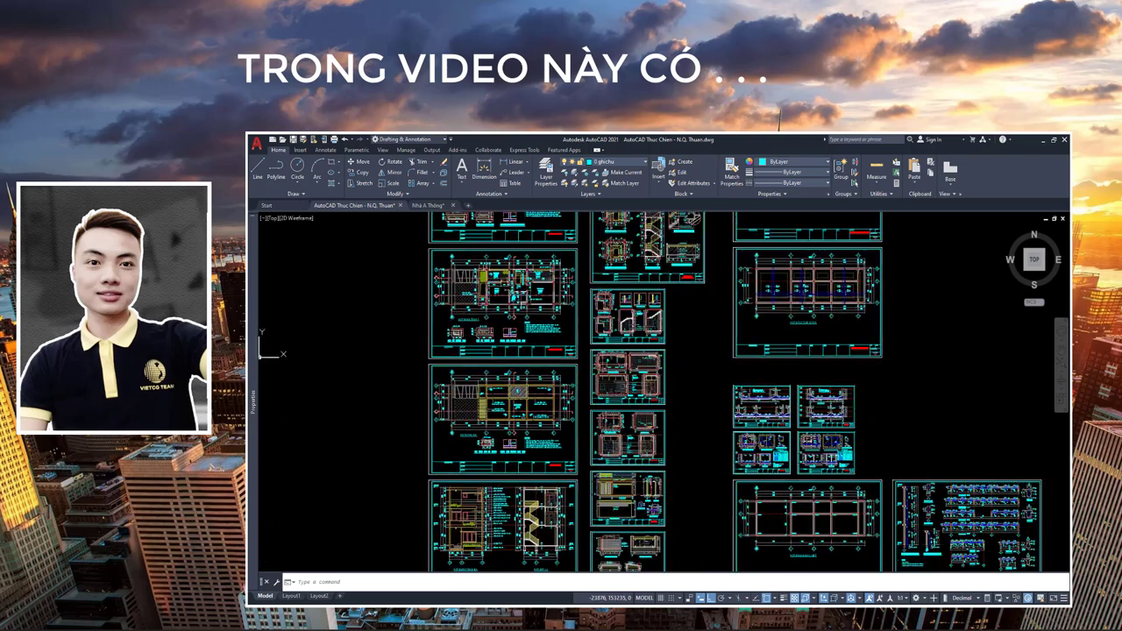
{"action": "scroll", "coordinate": [672, 295], "scroll_direction": "up", "scroll_amount": 2}
{"action": "scroll", "coordinate": [658, 368], "scroll_direction": "up", "scroll_amount": 6}
{"action": "scroll", "coordinate": [652, 391], "scroll_direction": "up", "scroll_amount": 4}
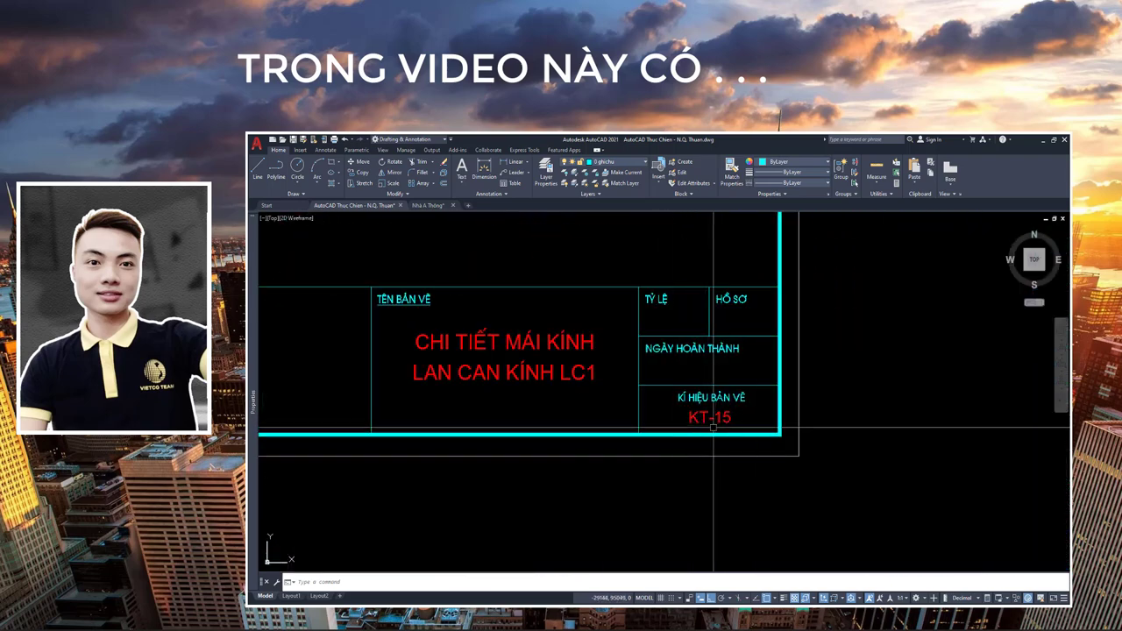
{"action": "scroll", "coordinate": [702, 438], "scroll_direction": "down", "scroll_amount": 10}
{"action": "scroll", "coordinate": [730, 391], "scroll_direction": "down", "scroll_amount": 3}
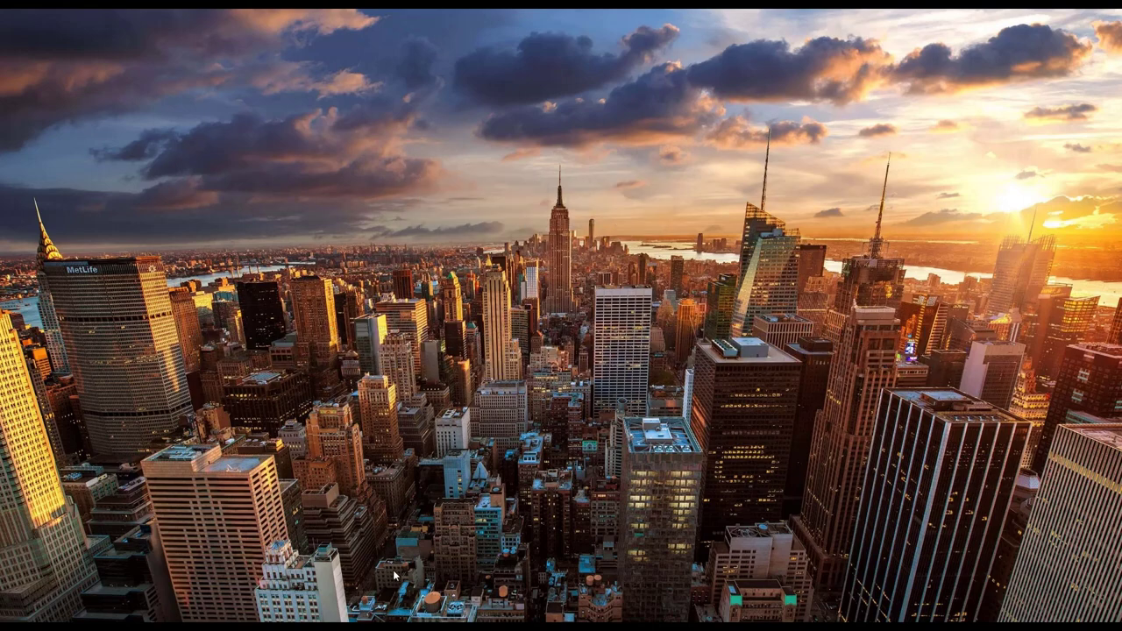
Bring the Nhà A Thông.dwg window forward, maximize it, and zoom into the sheets
{"action": "left_click", "coordinate": [456, 604]}
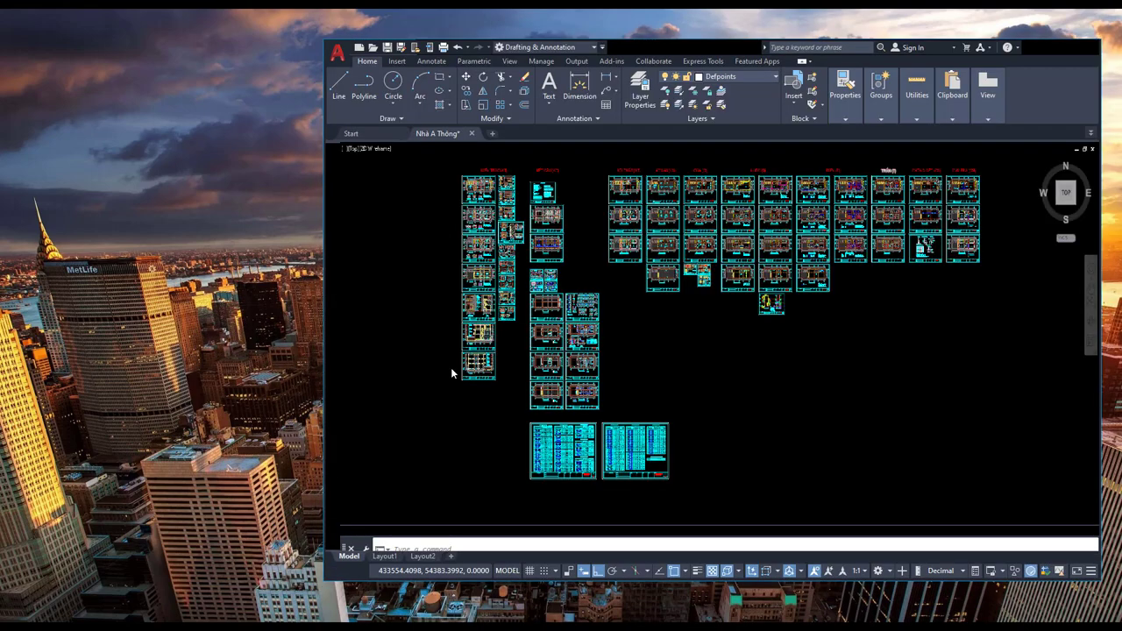
{"action": "left_click", "coordinate": [1078, 48]}
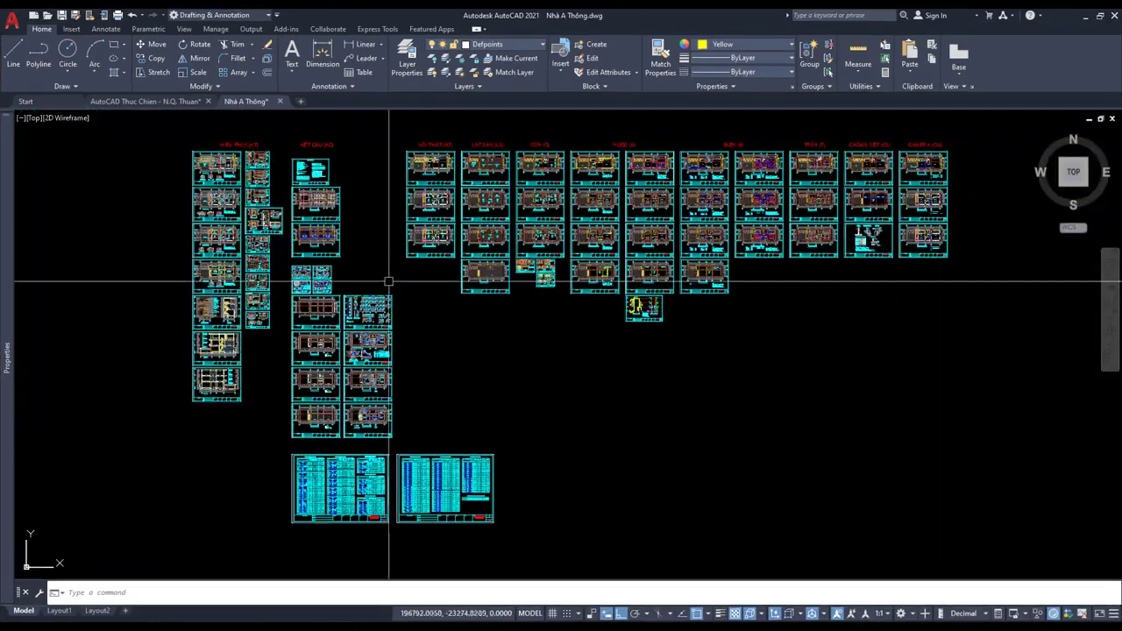
{"action": "scroll", "coordinate": [269, 184], "scroll_direction": "up", "scroll_amount": 4}
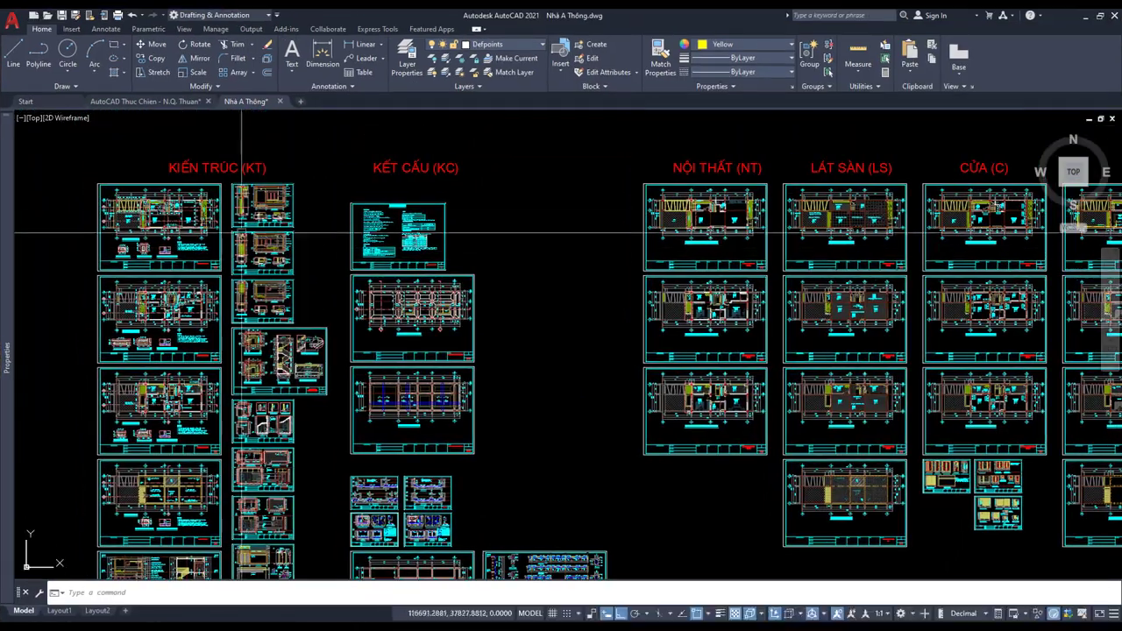
{"action": "scroll", "coordinate": [174, 187], "scroll_direction": "down", "scroll_amount": 2}
{"action": "scroll", "coordinate": [180, 222], "scroll_direction": "down", "scroll_amount": 2}
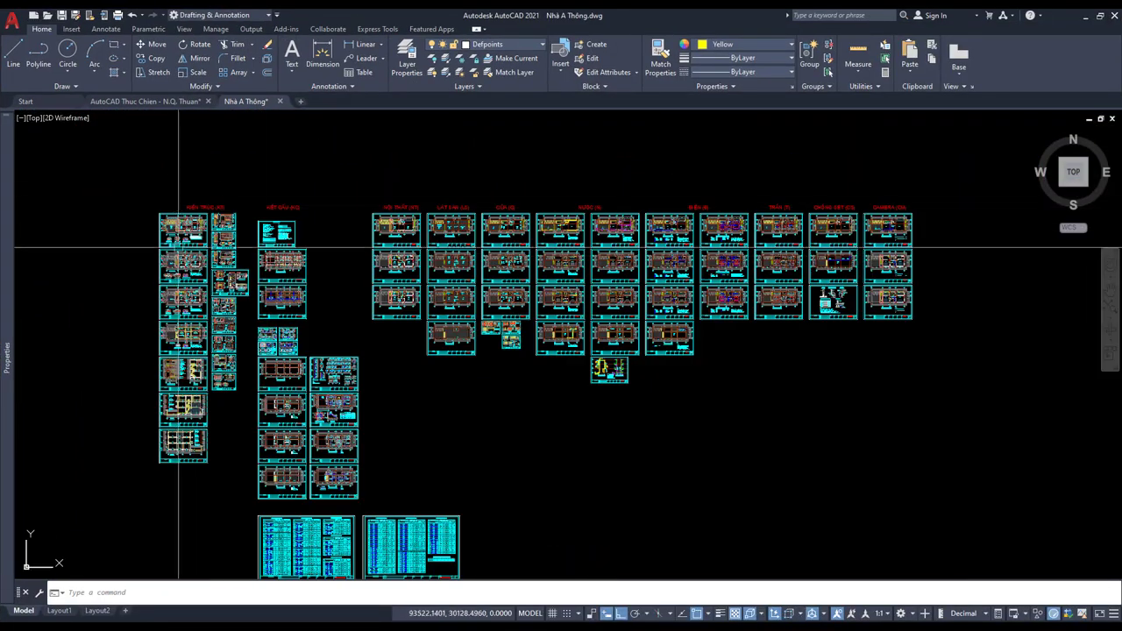
{"action": "scroll", "coordinate": [191, 362], "scroll_direction": "up", "scroll_amount": 4}
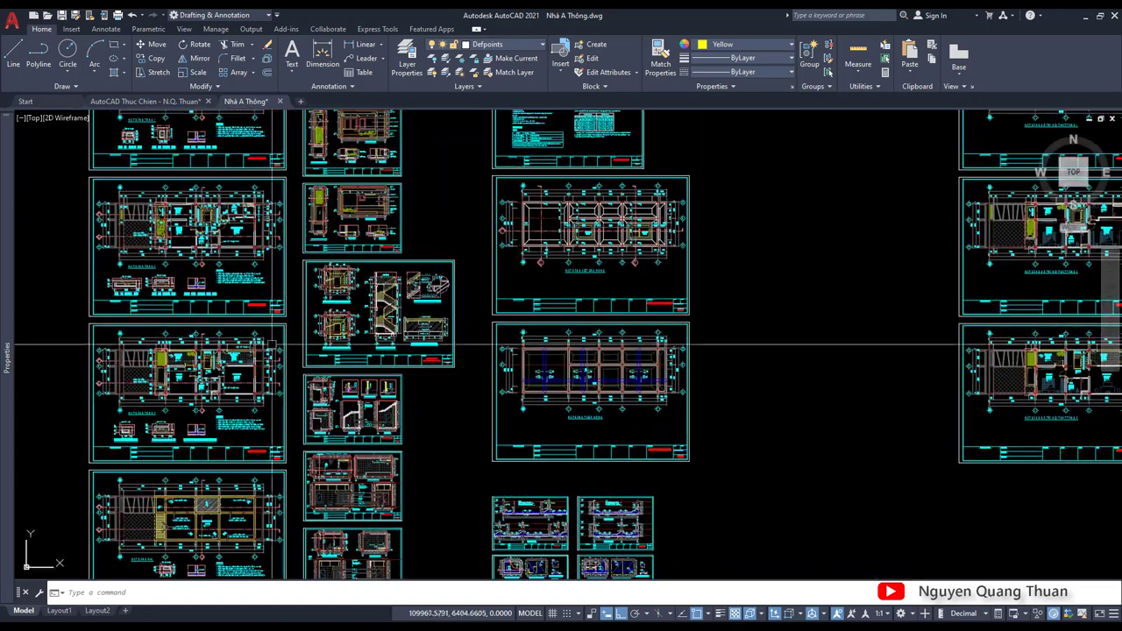
{"action": "scroll", "coordinate": [228, 307], "scroll_direction": "down", "scroll_amount": 2}
{"action": "scroll", "coordinate": [249, 268], "scroll_direction": "up", "scroll_amount": 1}
{"action": "scroll", "coordinate": [249, 268], "scroll_direction": "down", "scroll_amount": 3}
{"action": "scroll", "coordinate": [351, 238], "scroll_direction": "down", "scroll_amount": 1}
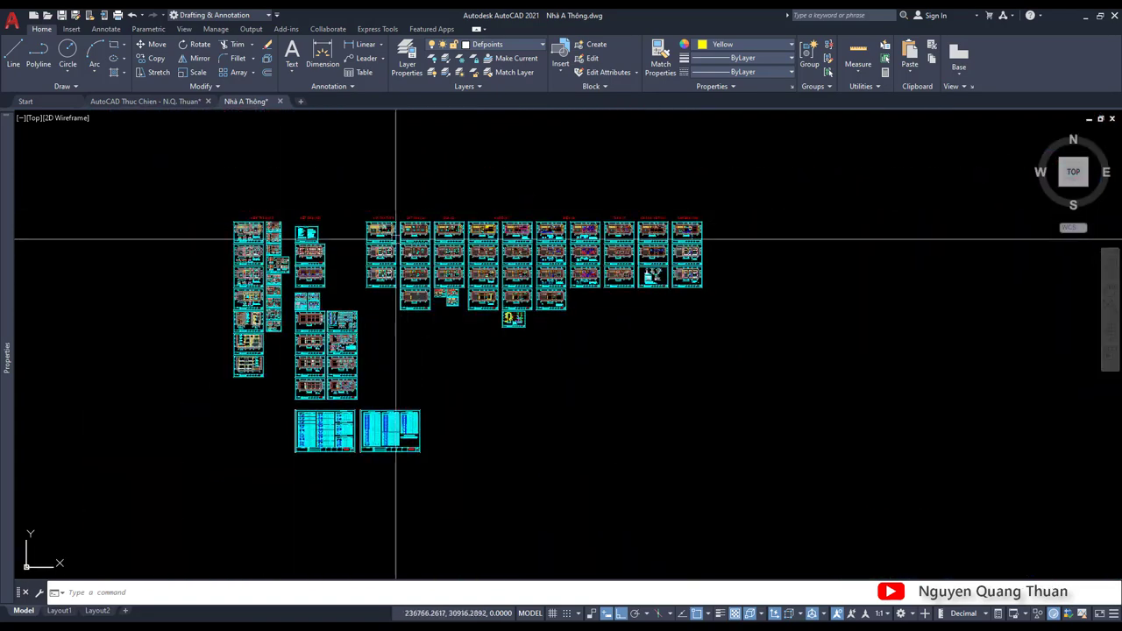
{"action": "scroll", "coordinate": [198, 225], "scroll_direction": "up", "scroll_amount": 3}
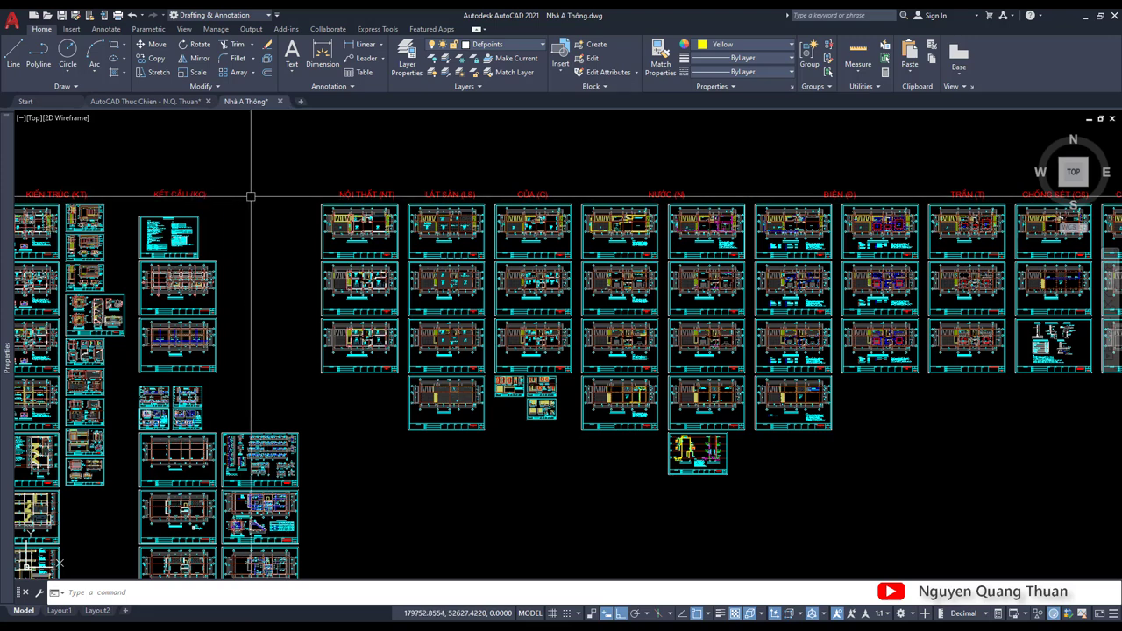
Pan and zoom across the KT and KC sheet groups, then center the whole sheet set
{"action": "scroll", "coordinate": [507, 198], "scroll_direction": "down", "scroll_amount": 2}
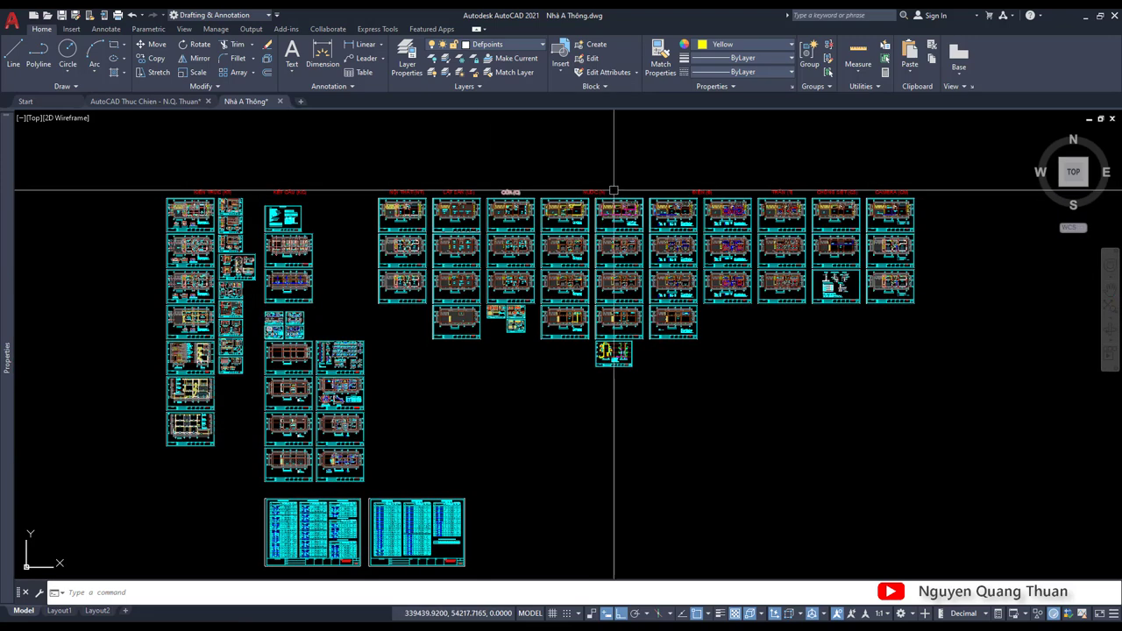
{"action": "scroll", "coordinate": [777, 193], "scroll_direction": "up", "scroll_amount": 2}
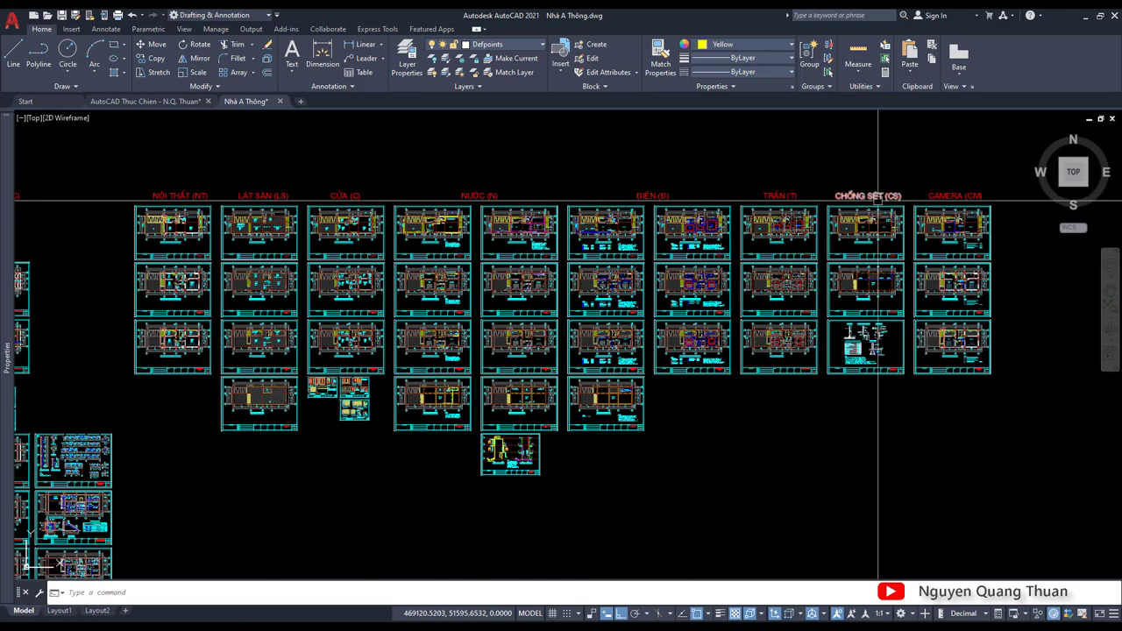
{"action": "scroll", "coordinate": [908, 201], "scroll_direction": "down", "scroll_amount": 2}
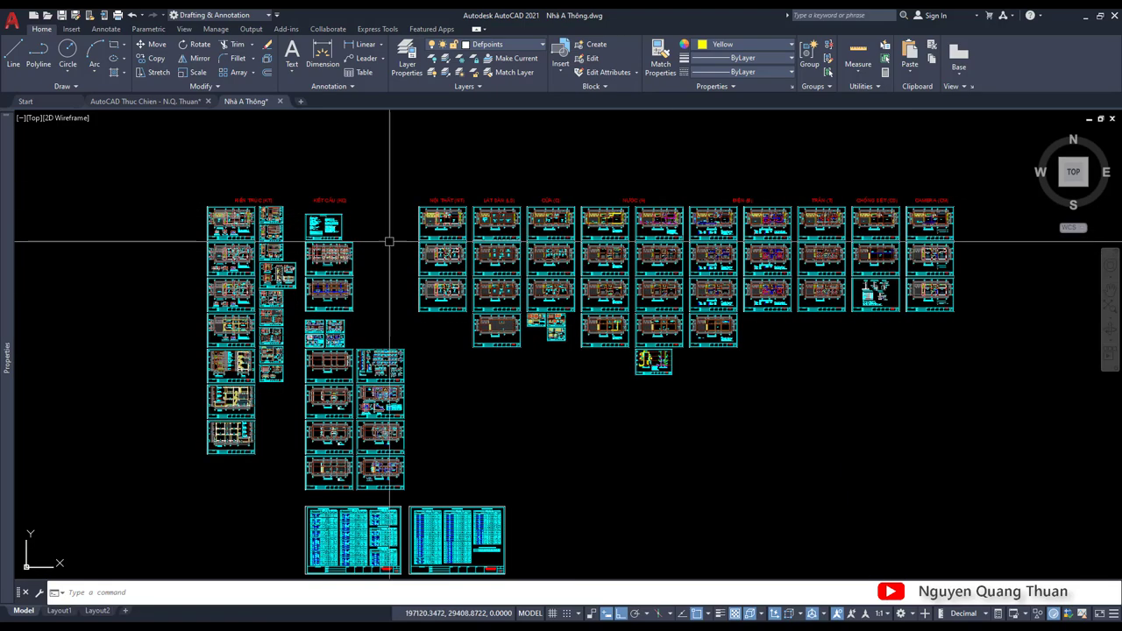
{"action": "scroll", "coordinate": [257, 219], "scroll_direction": "up", "scroll_amount": 4}
{"action": "scroll", "coordinate": [237, 228], "scroll_direction": "up", "scroll_amount": 2}
{"action": "scroll", "coordinate": [265, 257], "scroll_direction": "up", "scroll_amount": 3}
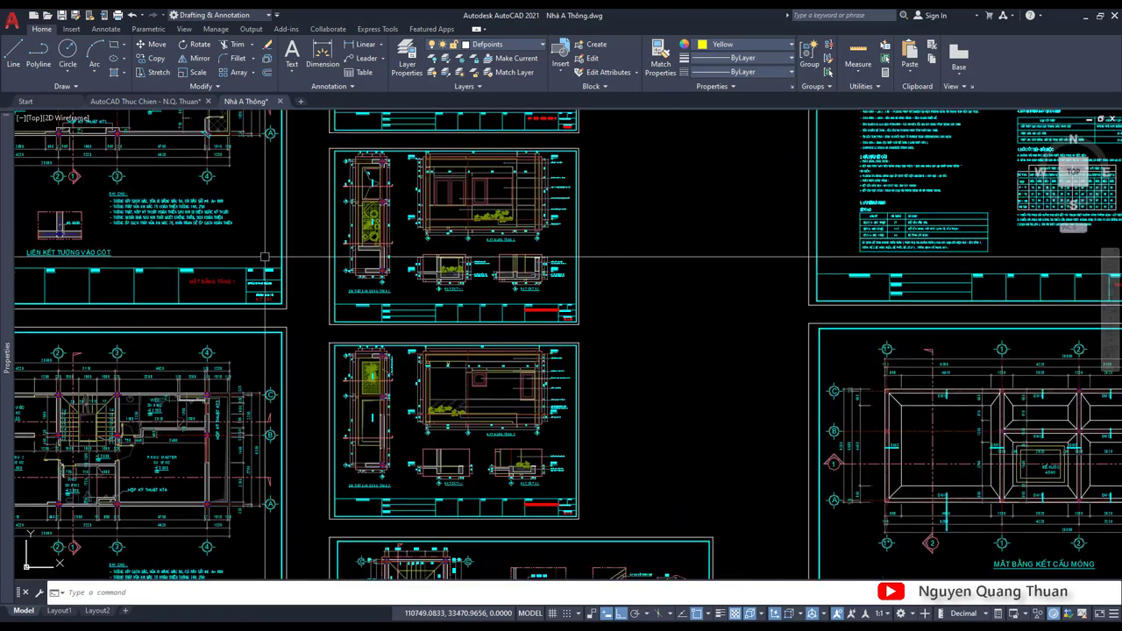
{"action": "middle_click_drag", "start_coordinate": [265, 257], "coordinate": [359, 280]}
{"action": "scroll", "coordinate": [399, 330], "scroll_direction": "up", "scroll_amount": 5}
{"action": "scroll", "coordinate": [399, 330], "scroll_direction": "down", "scroll_amount": 5}
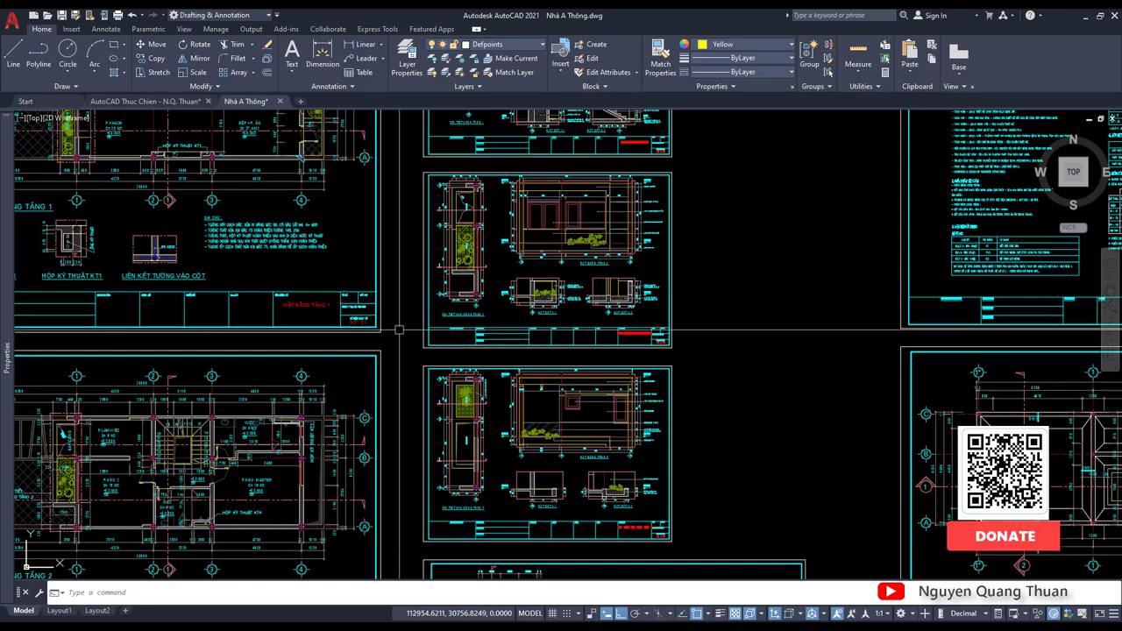
{"action": "scroll", "coordinate": [388, 329], "scroll_direction": "up", "scroll_amount": 3}
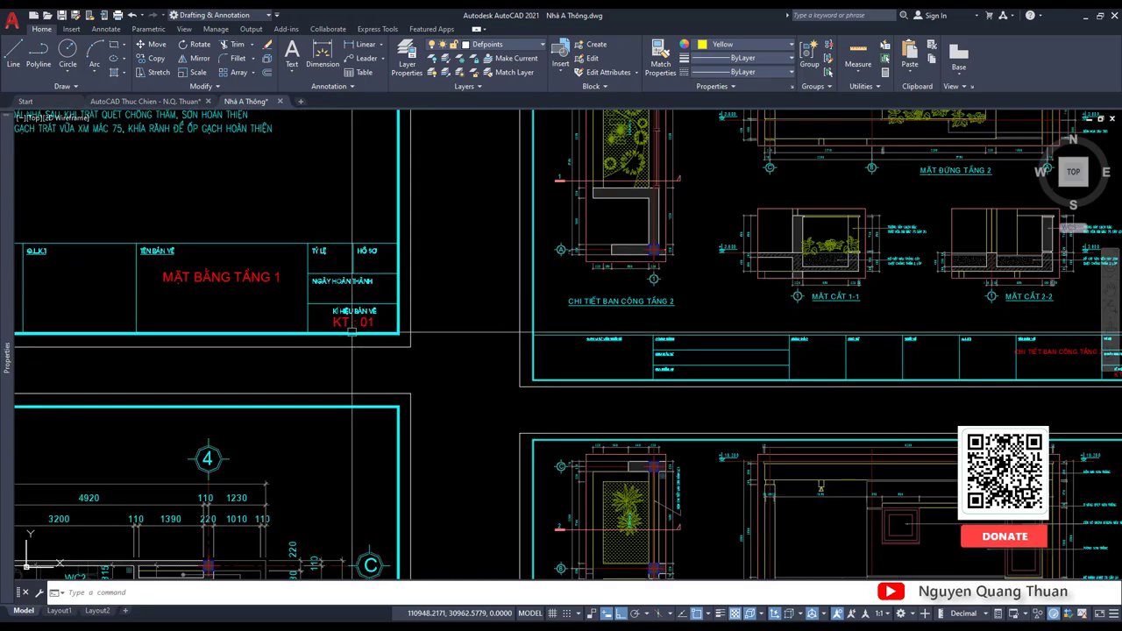
{"action": "scroll", "coordinate": [352, 331], "scroll_direction": "down", "scroll_amount": 3}
{"action": "scroll", "coordinate": [381, 132], "scroll_direction": "down", "scroll_amount": 3}
{"action": "scroll", "coordinate": [676, 258], "scroll_direction": "down", "scroll_amount": 2}
{"action": "middle_click_drag", "start_coordinate": [676, 258], "coordinate": [444, 186]}
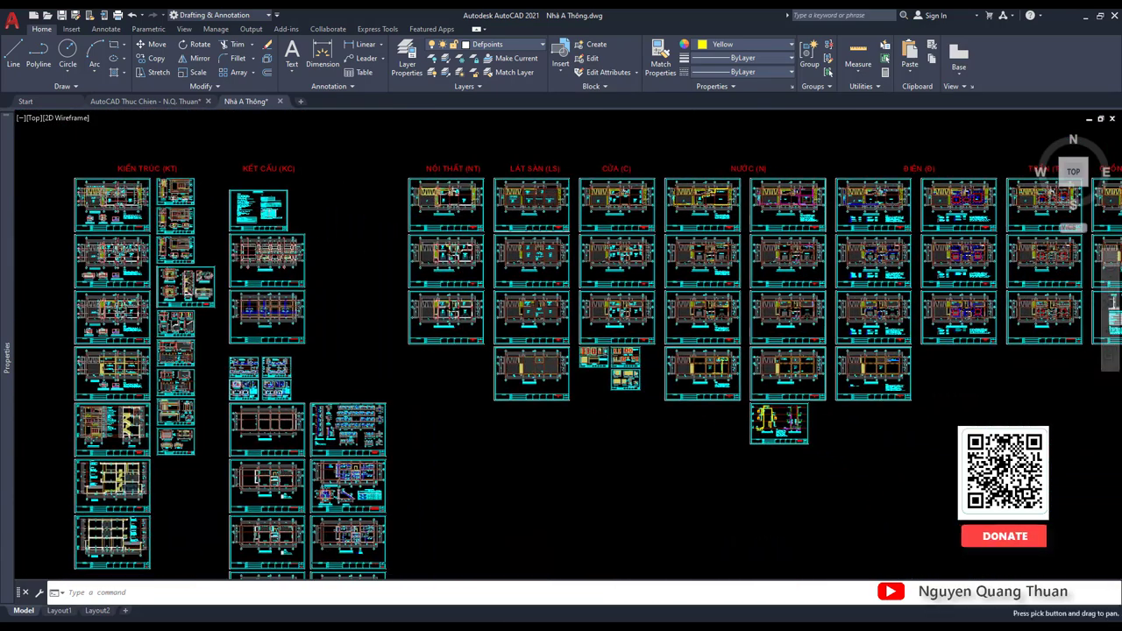
{"action": "scroll", "coordinate": [426, 251], "scroll_direction": "down", "scroll_amount": 2}
{"action": "scroll", "coordinate": [406, 251], "scroll_direction": "down", "scroll_amount": 3}
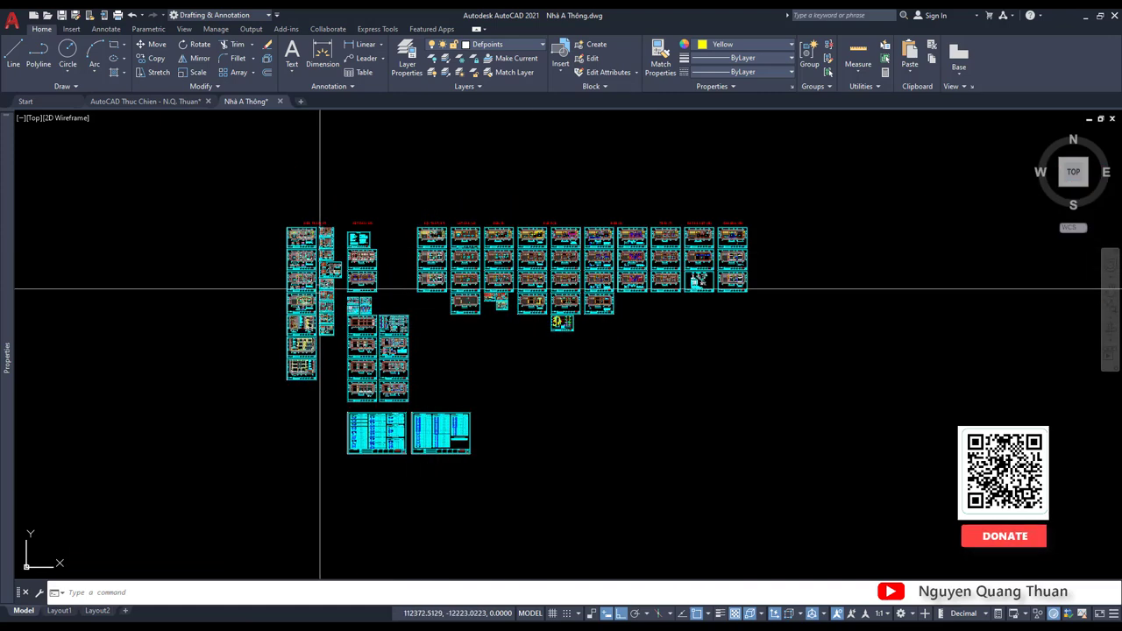
{"action": "scroll", "coordinate": [312, 237], "scroll_direction": "up", "scroll_amount": 4}
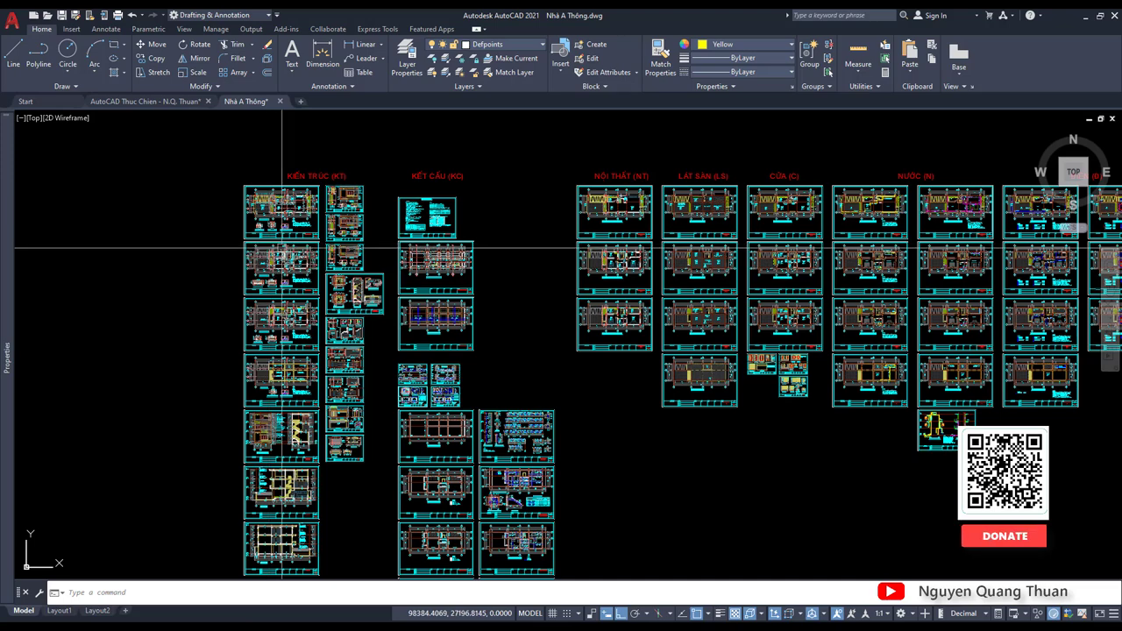
{"action": "scroll", "coordinate": [282, 249], "scroll_direction": "up", "scroll_amount": 3}
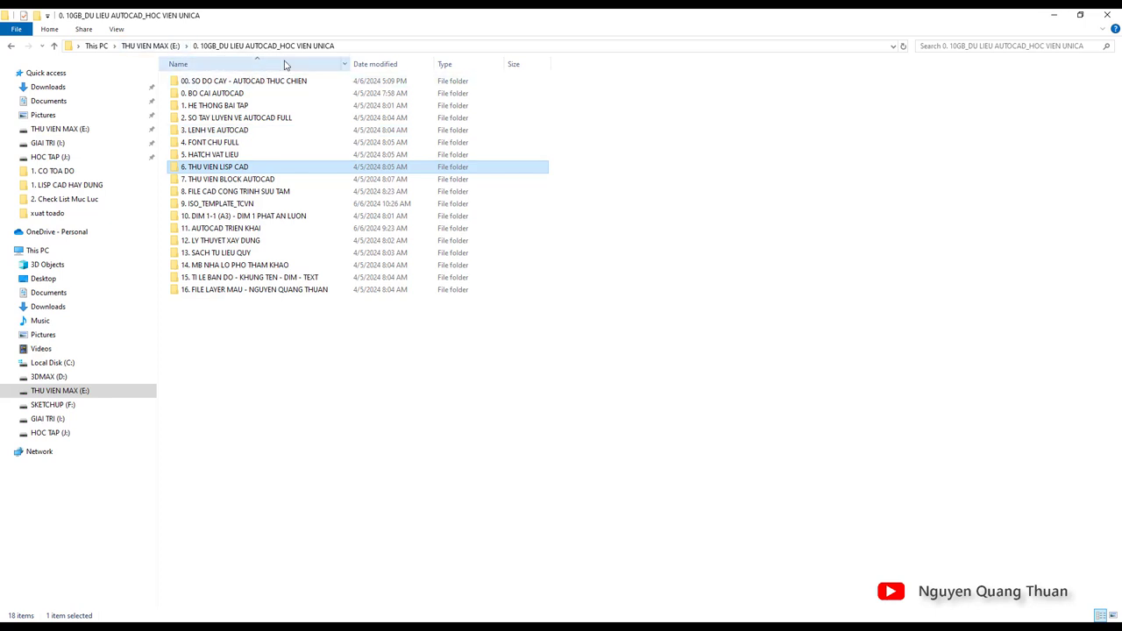
Open the 6. THU VIEN LISP CAD folder, then its 1. LISP CAD HAY DUNG subfolder
{"action": "double_click", "coordinate": [230, 170]}
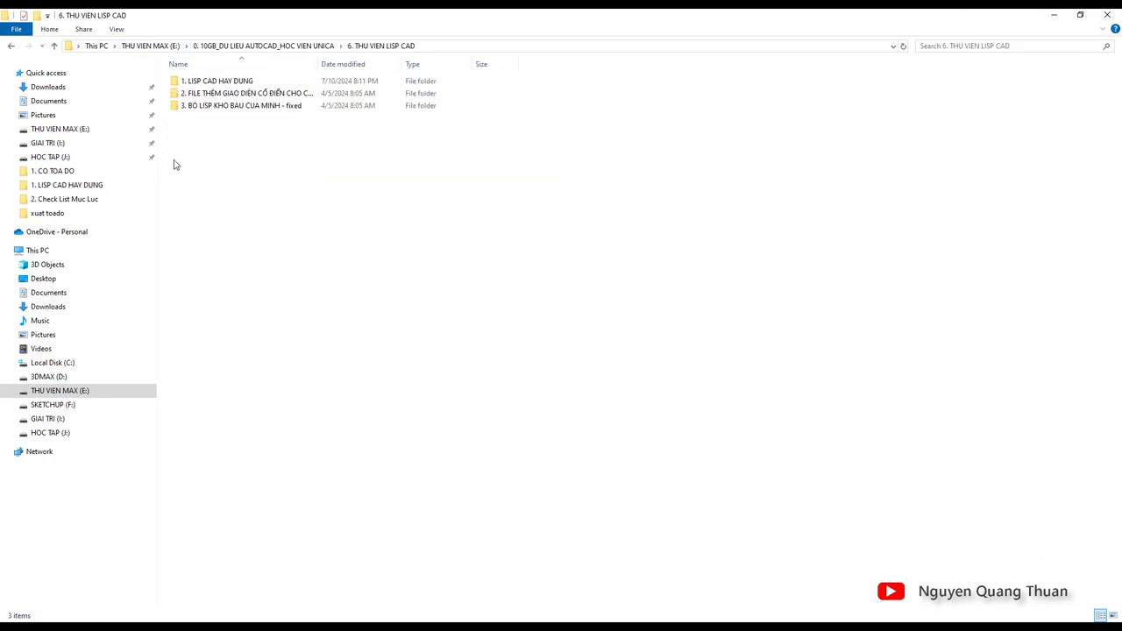
{"action": "double_click", "coordinate": [214, 86]}
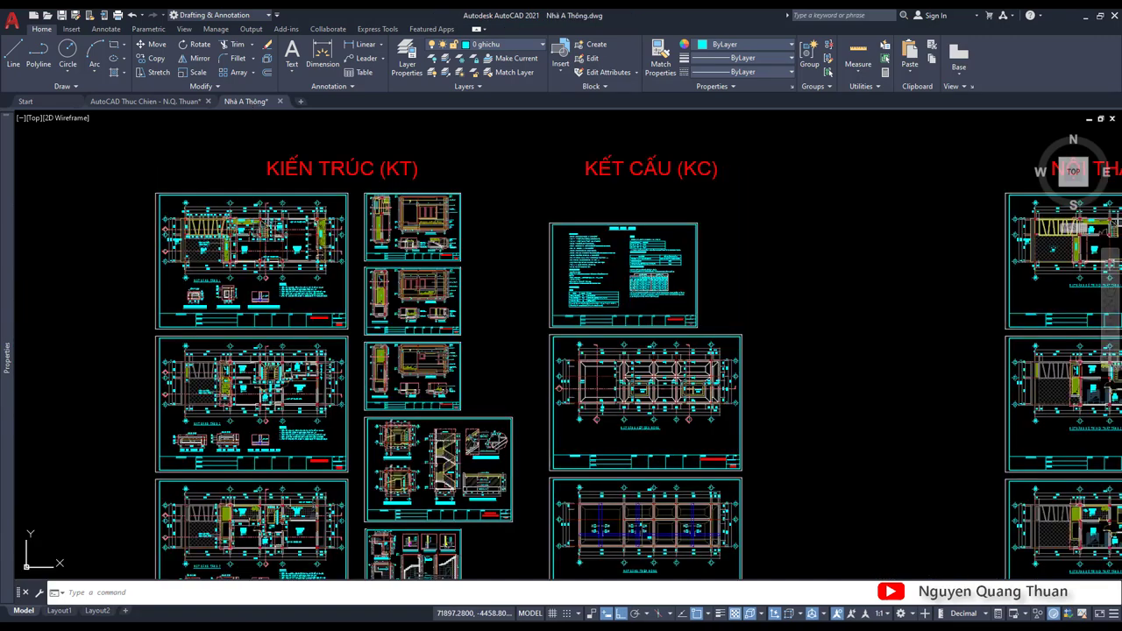
{"action": "scroll", "coordinate": [576, 225], "scroll_direction": "up", "scroll_amount": 5}
{"action": "scroll", "coordinate": [576, 225], "scroll_direction": "down", "scroll_amount": 3}
{"action": "scroll", "coordinate": [576, 226], "scroll_direction": "down", "scroll_amount": 2}
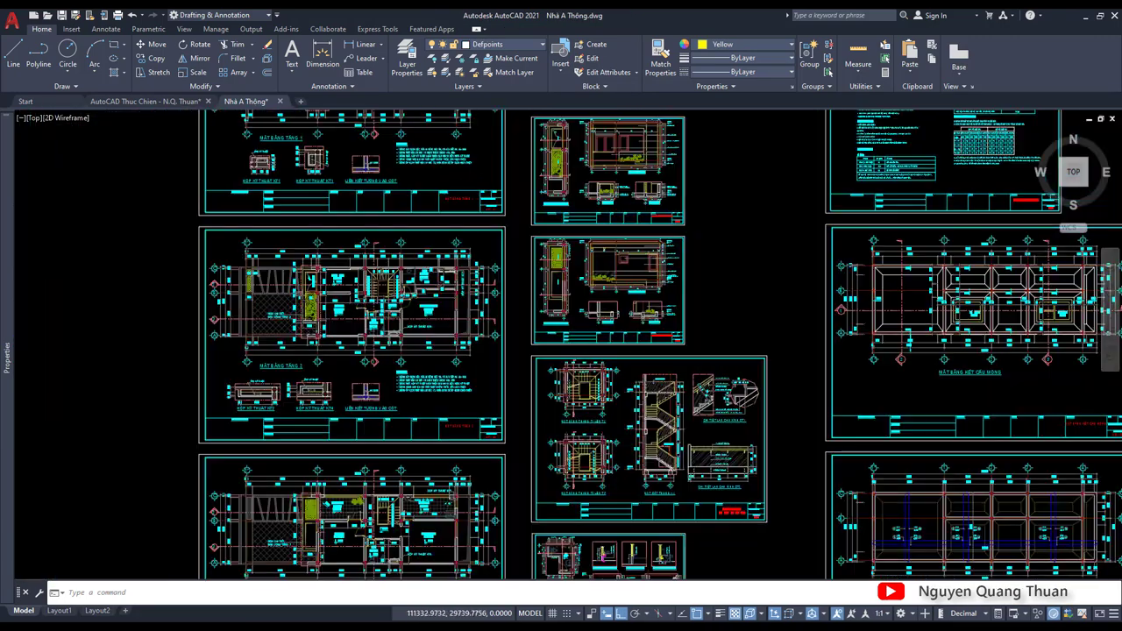
{"action": "scroll", "coordinate": [458, 253], "scroll_direction": "down", "scroll_amount": 2}
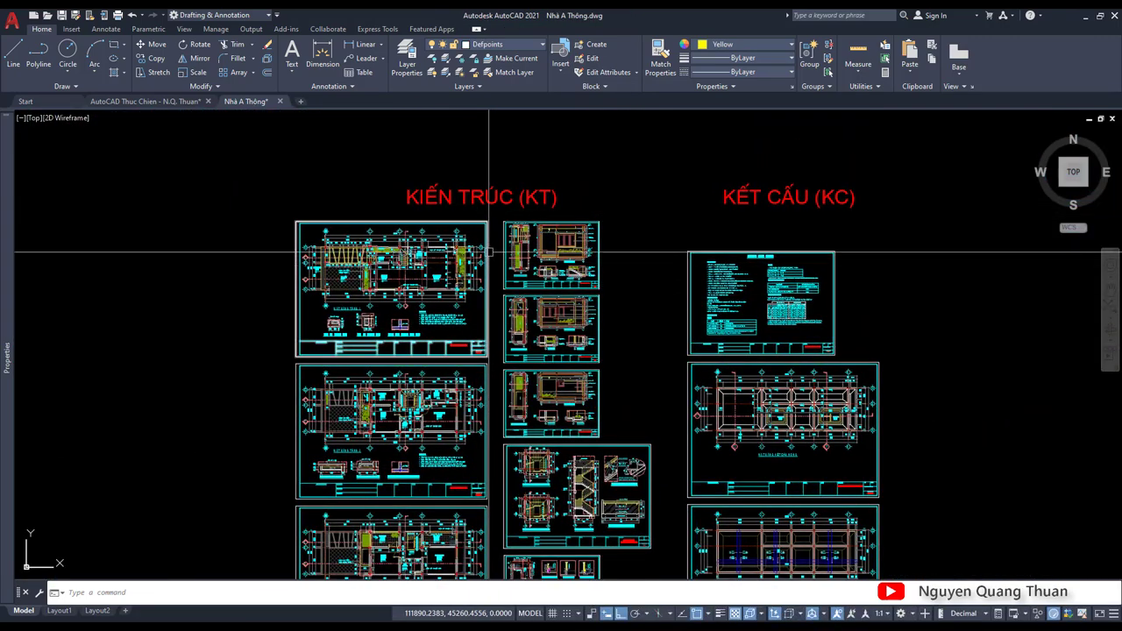
{"action": "scroll", "coordinate": [489, 252], "scroll_direction": "up", "scroll_amount": 2}
{"action": "scroll", "coordinate": [485, 480], "scroll_direction": "up", "scroll_amount": 6}
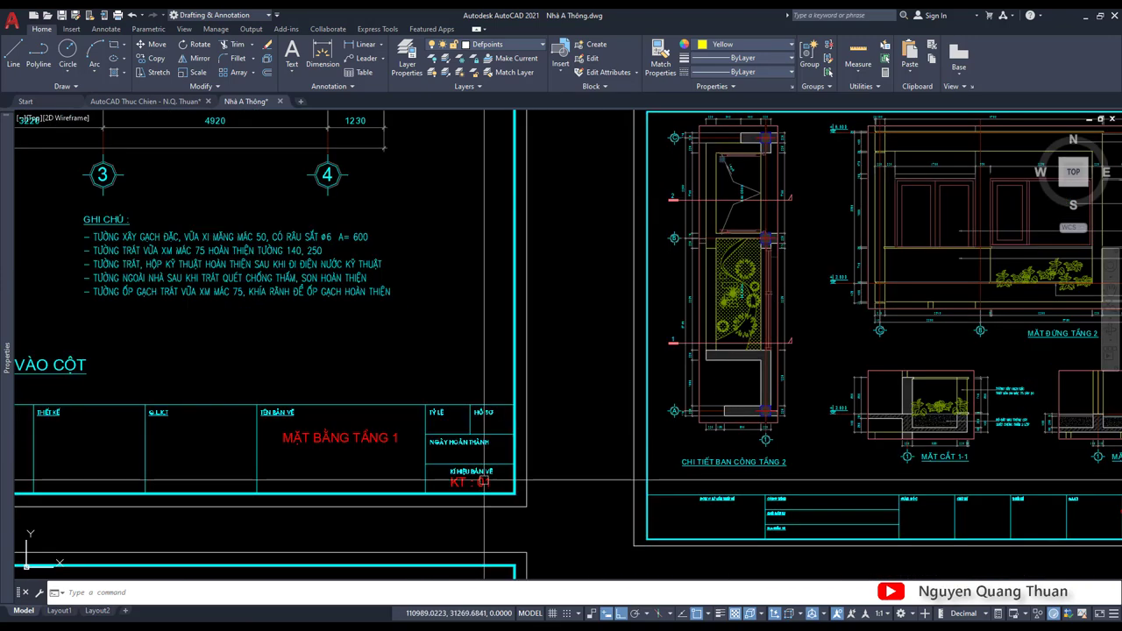
{"action": "scroll", "coordinate": [485, 481], "scroll_direction": "up", "scroll_amount": 4}
{"action": "scroll", "coordinate": [484, 481], "scroll_direction": "up", "scroll_amount": 2}
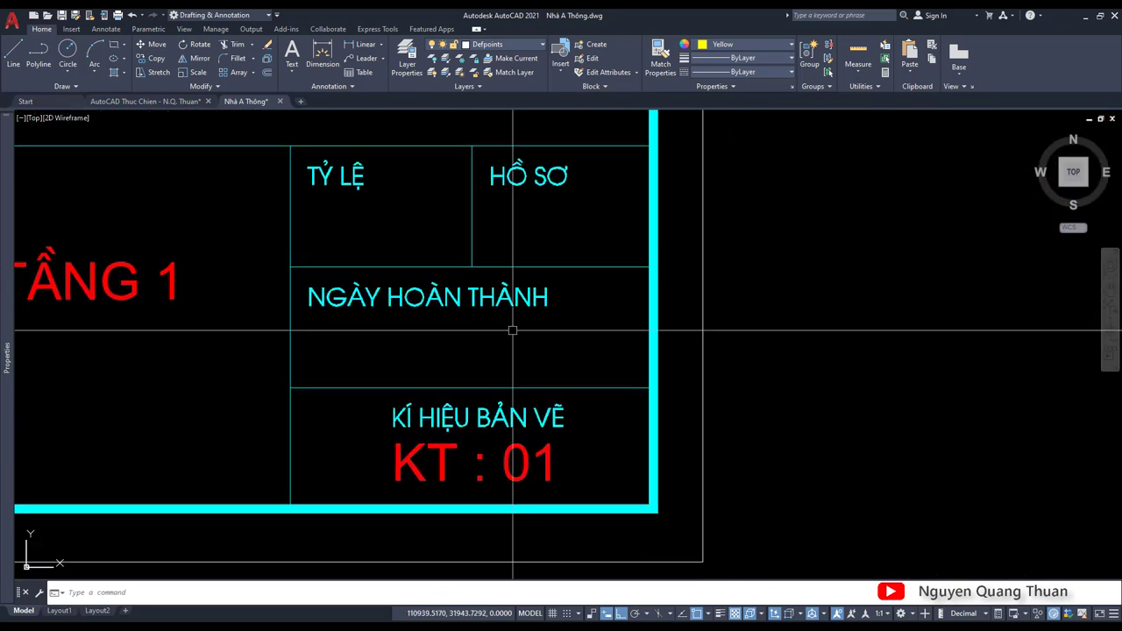
{"action": "scroll", "coordinate": [513, 331], "scroll_direction": "down", "scroll_amount": 3}
{"action": "scroll", "coordinate": [526, 263], "scroll_direction": "down", "scroll_amount": 4}
{"action": "scroll", "coordinate": [552, 191], "scroll_direction": "down", "scroll_amount": 1}
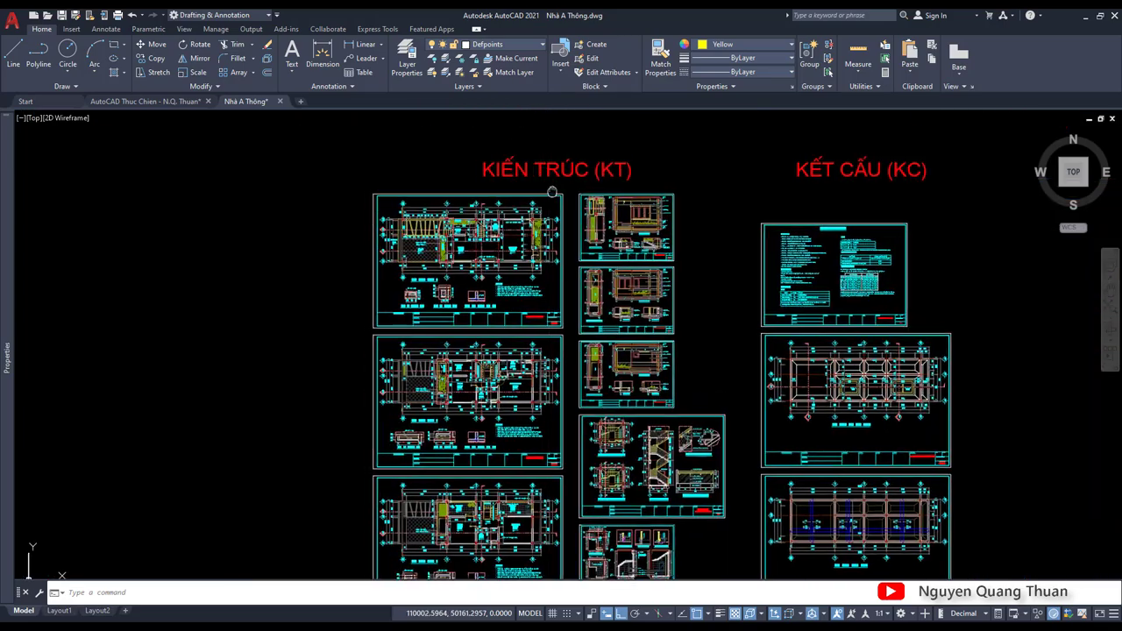
{"action": "scroll", "coordinate": [544, 351], "scroll_direction": "up", "scroll_amount": 5}
{"action": "scroll", "coordinate": [491, 377], "scroll_direction": "down", "scroll_amount": 1}
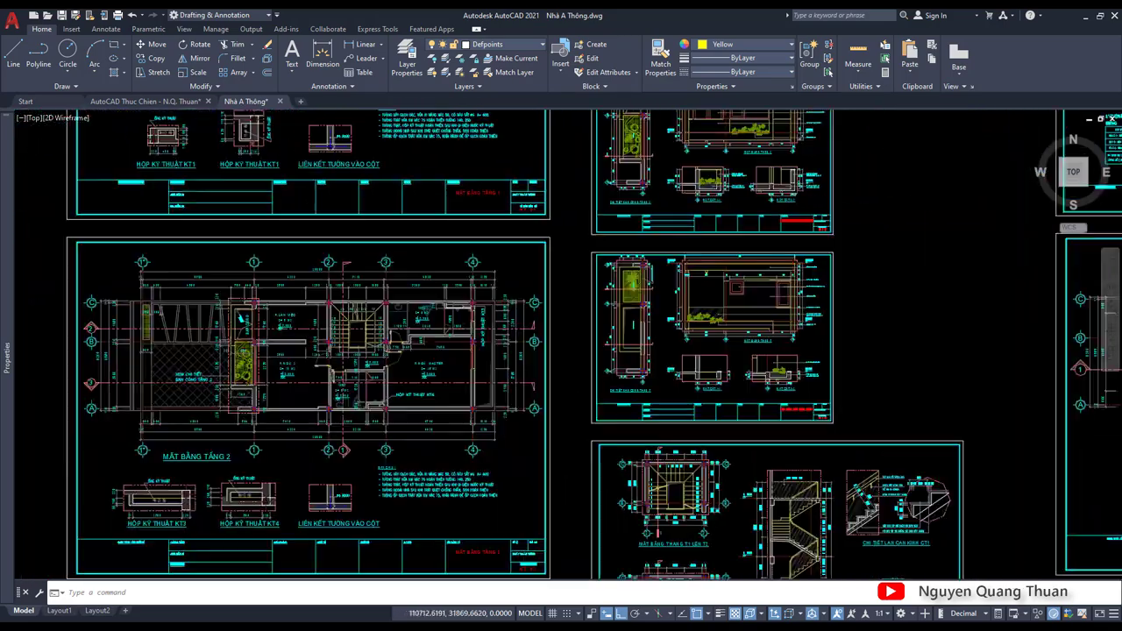
{"action": "scroll", "coordinate": [561, 351], "scroll_direction": "down", "scroll_amount": 3}
{"action": "scroll", "coordinate": [561, 351], "scroll_direction": "up", "scroll_amount": 5}
{"action": "scroll", "coordinate": [561, 351], "scroll_direction": "down", "scroll_amount": 4}
{"action": "scroll", "coordinate": [561, 351], "scroll_direction": "up", "scroll_amount": 2}
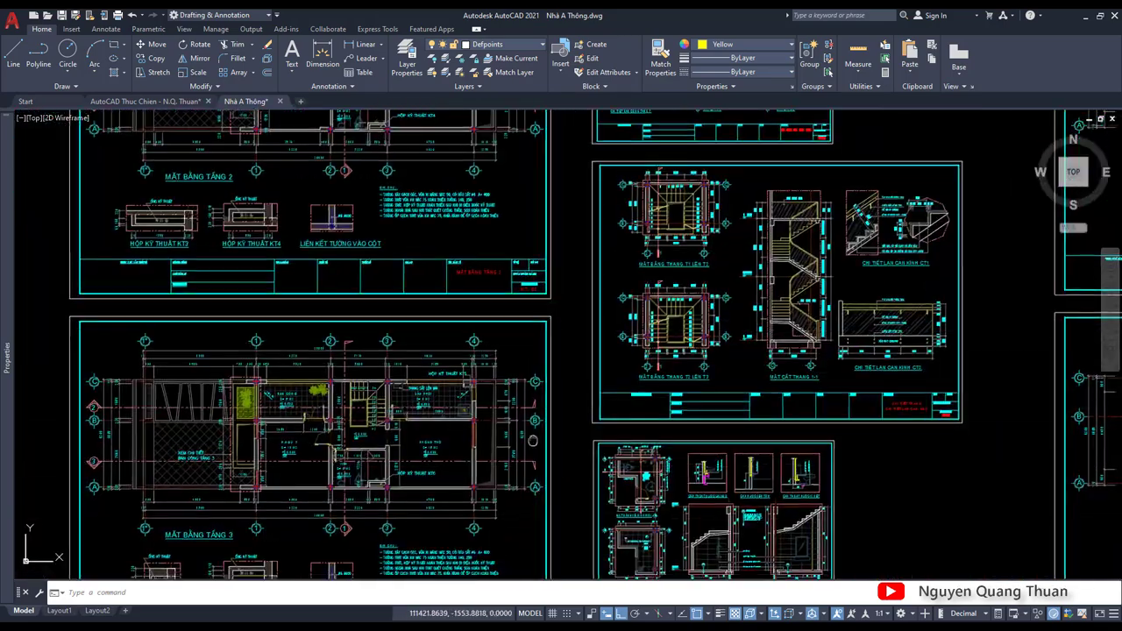
{"action": "scroll", "coordinate": [535, 263], "scroll_direction": "down", "scroll_amount": 1}
{"action": "scroll", "coordinate": [562, 245], "scroll_direction": "up", "scroll_amount": 1}
{"action": "scroll", "coordinate": [579, 202], "scroll_direction": "down", "scroll_amount": 5}
{"action": "scroll", "coordinate": [554, 207], "scroll_direction": "up", "scroll_amount": 2}
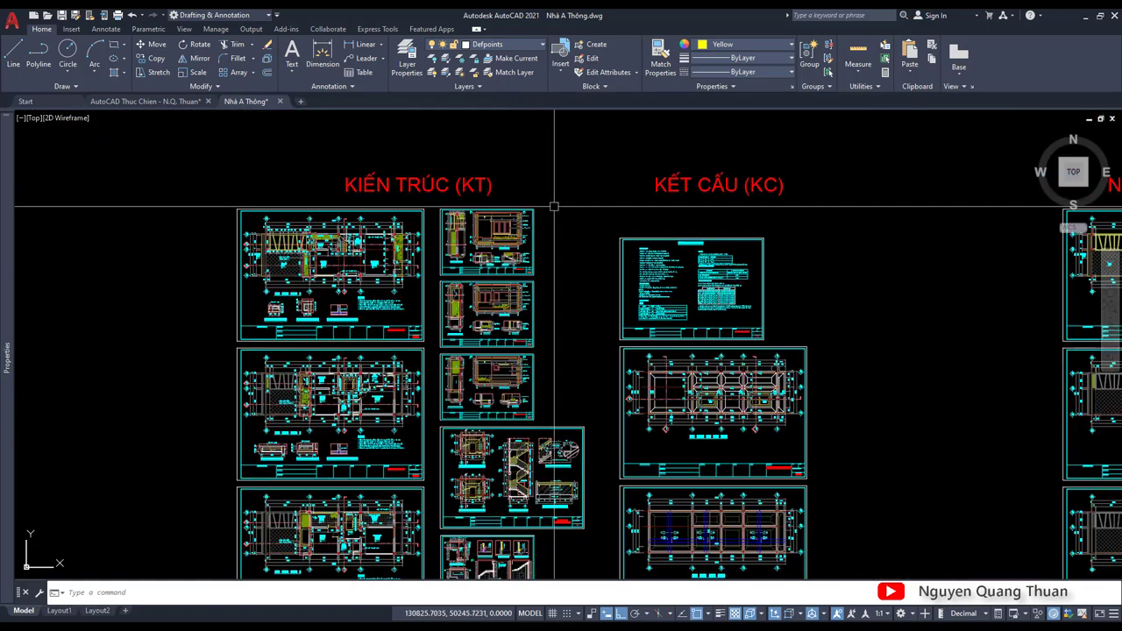
{"action": "middle_click_drag", "start_coordinate": [775, 185], "coordinate": [624, 179]}
{"action": "middle_click_drag", "start_coordinate": [654, 426], "coordinate": [657, 348]}
{"action": "scroll", "coordinate": [625, 368], "scroll_direction": "up", "scroll_amount": 5}
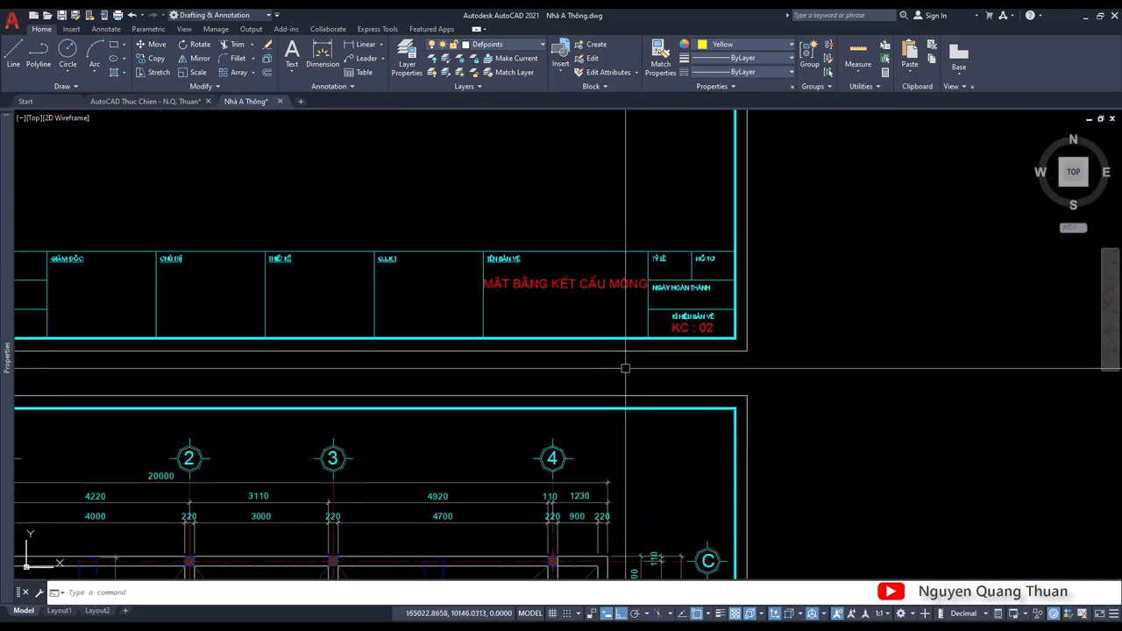
{"action": "scroll", "coordinate": [700, 324], "scroll_direction": "down", "scroll_amount": 3}
{"action": "scroll", "coordinate": [664, 231], "scroll_direction": "down", "scroll_amount": 2}
{"action": "middle_click_drag", "start_coordinate": [664, 230], "coordinate": [550, 286]}
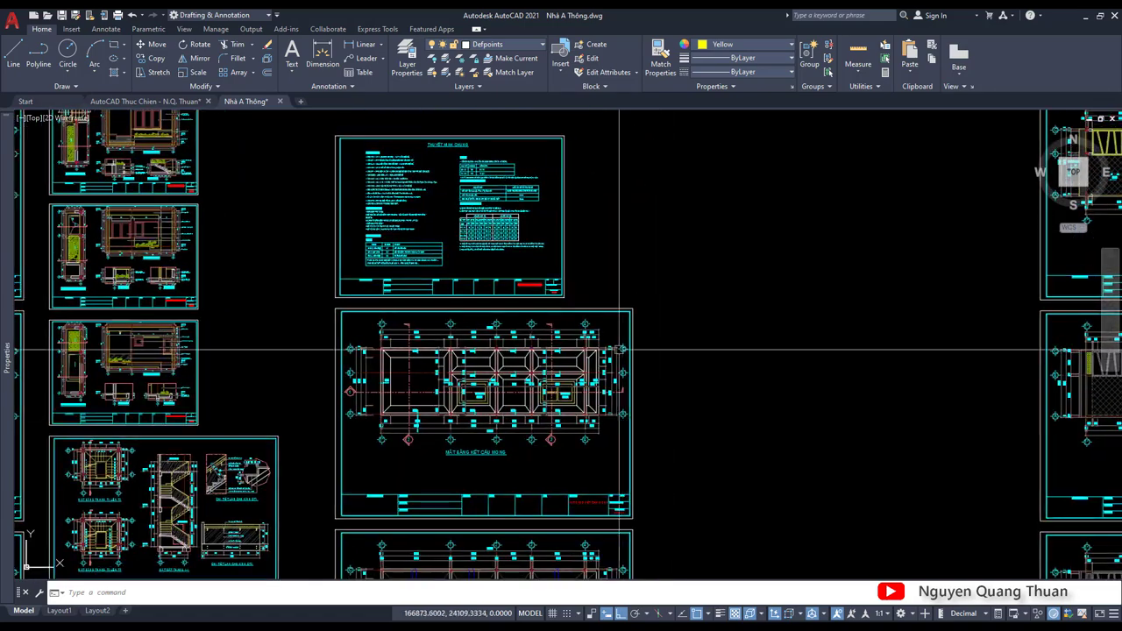
{"action": "scroll", "coordinate": [551, 286], "scroll_direction": "up", "scroll_amount": 5}
{"action": "scroll", "coordinate": [551, 286], "scroll_direction": "down", "scroll_amount": 3}
{"action": "scroll", "coordinate": [561, 351], "scroll_direction": "down", "scroll_amount": 4}
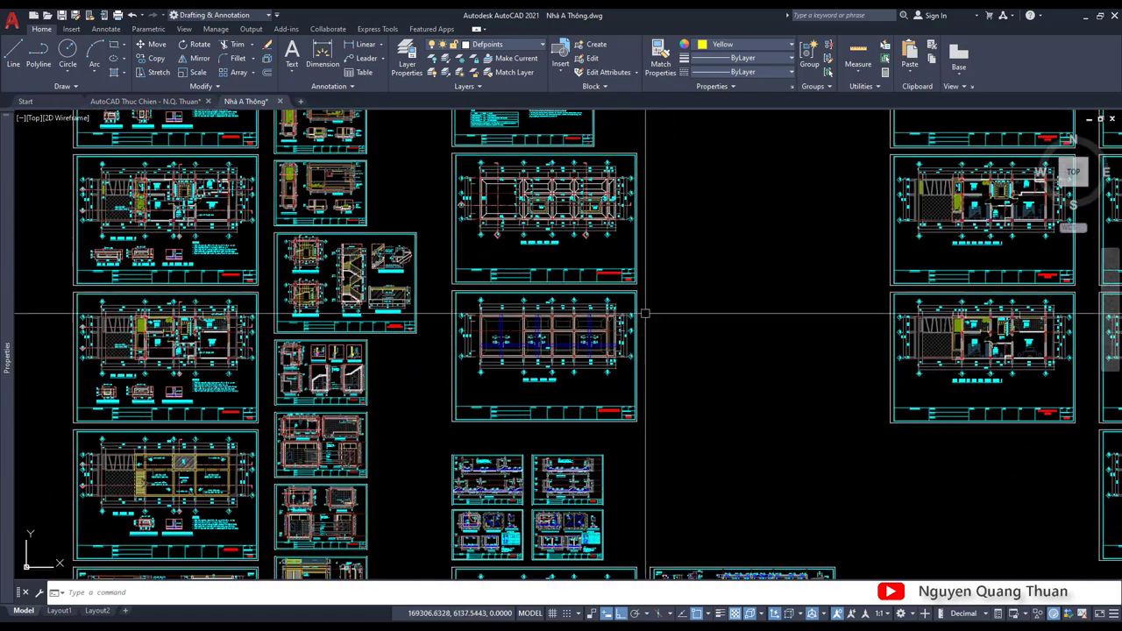
{"action": "scroll", "coordinate": [448, 254], "scroll_direction": "down", "scroll_amount": 3}
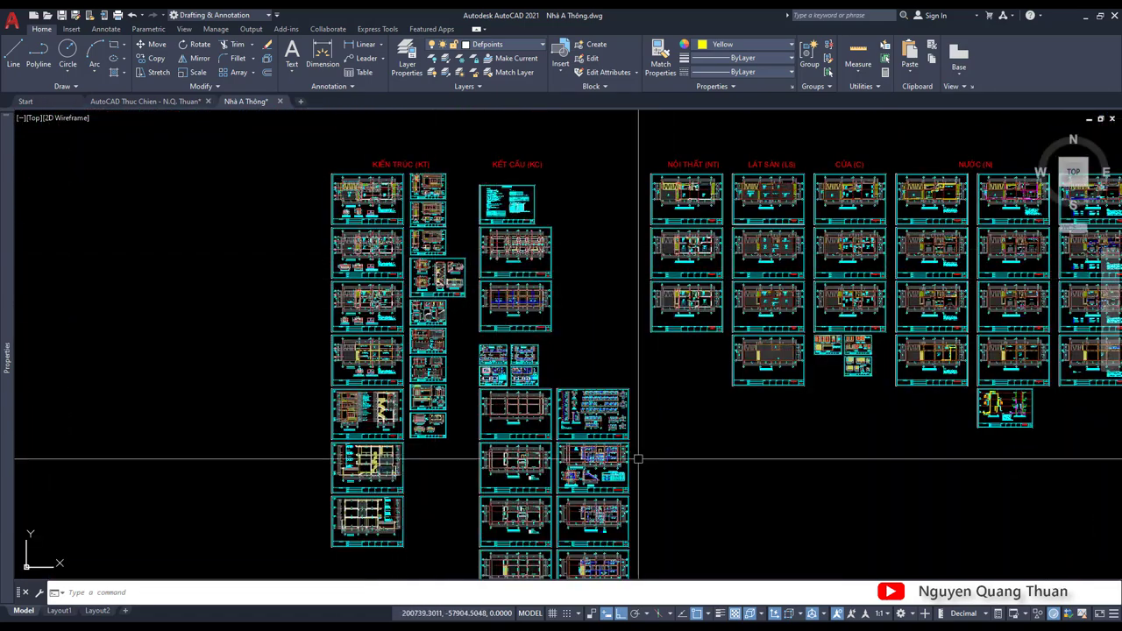
{"action": "scroll", "coordinate": [638, 459], "scroll_direction": "up", "scroll_amount": 3}
{"action": "scroll", "coordinate": [618, 446], "scroll_direction": "up", "scroll_amount": 3}
{"action": "scroll", "coordinate": [587, 428], "scroll_direction": "up", "scroll_amount": 4}
{"action": "scroll", "coordinate": [554, 409], "scroll_direction": "up", "scroll_amount": 3}
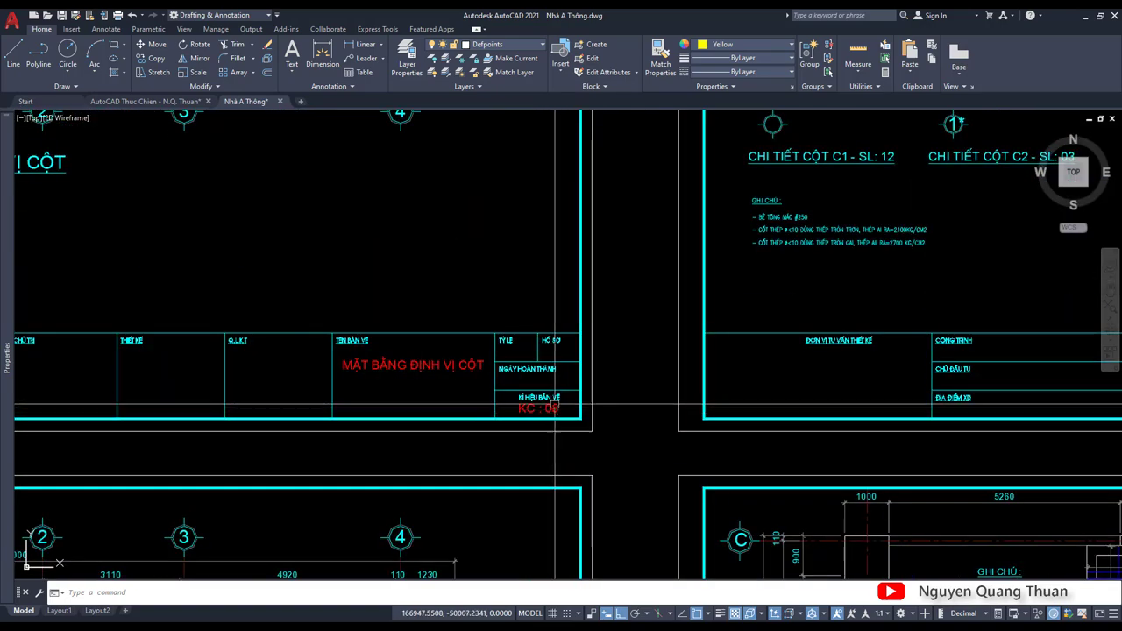
{"action": "scroll", "coordinate": [561, 350], "scroll_direction": "down", "scroll_amount": 4}
{"action": "scroll", "coordinate": [631, 263], "scroll_direction": "down", "scroll_amount": 4}
{"action": "scroll", "coordinate": [661, 203], "scroll_direction": "up", "scroll_amount": 1}
{"action": "scroll", "coordinate": [580, 209], "scroll_direction": "up", "scroll_amount": 3}
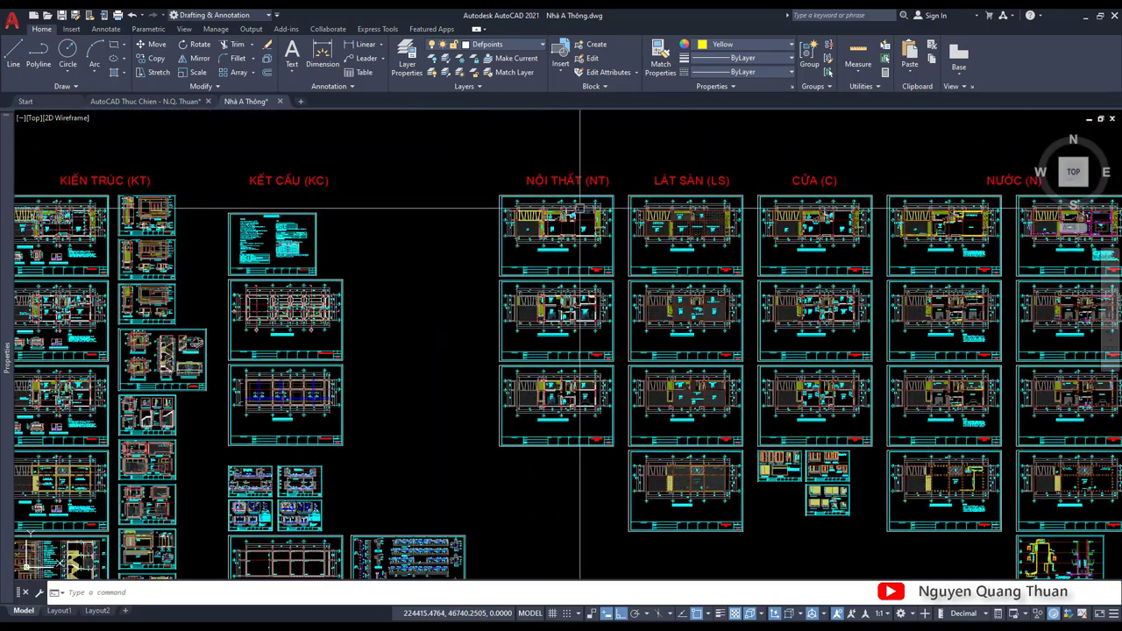
{"action": "scroll", "coordinate": [603, 275], "scroll_direction": "up", "scroll_amount": 4}
{"action": "scroll", "coordinate": [603, 275], "scroll_direction": "down", "scroll_amount": 1}
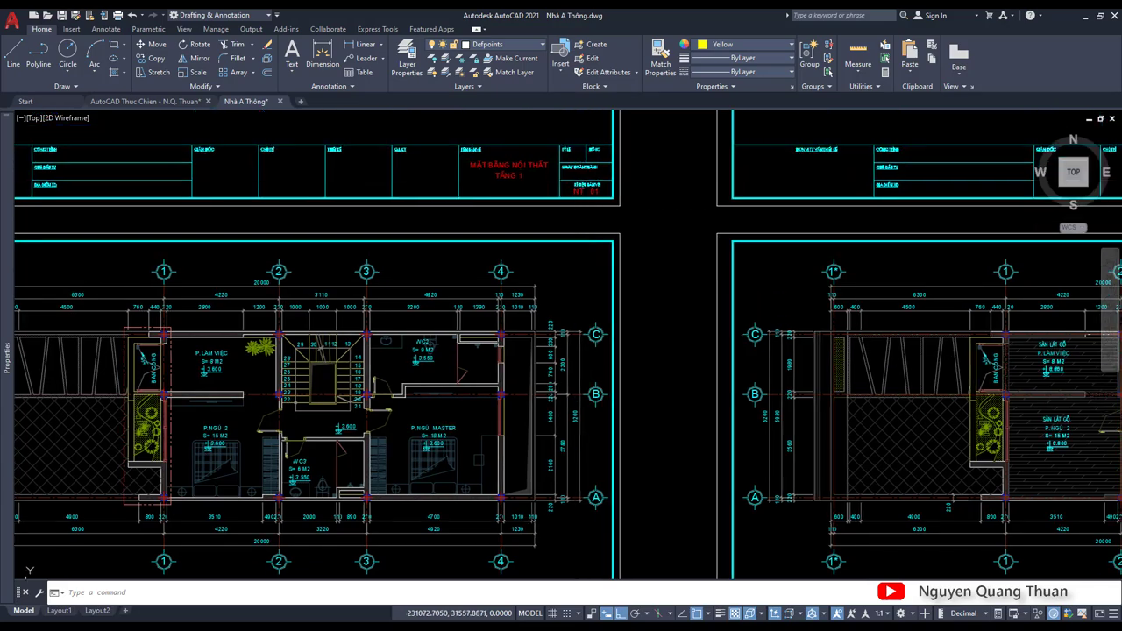
{"action": "scroll", "coordinate": [590, 193], "scroll_direction": "down", "scroll_amount": 3}
{"action": "scroll", "coordinate": [603, 358], "scroll_direction": "down", "scroll_amount": 2}
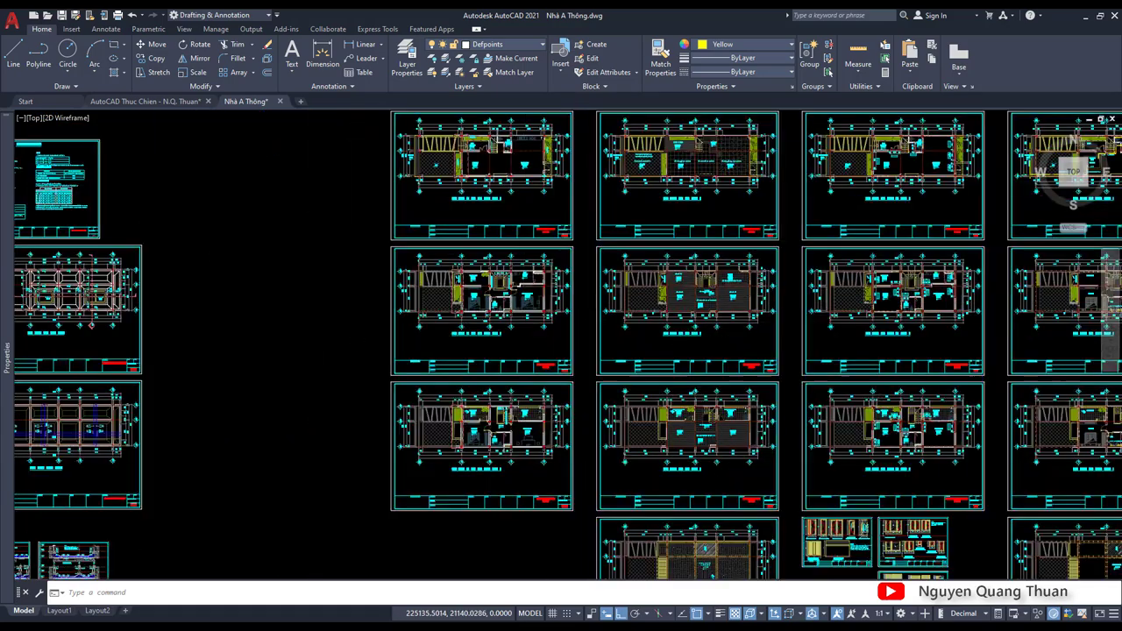
{"action": "scroll", "coordinate": [676, 184], "scroll_direction": "down", "scroll_amount": 1}
{"action": "scroll", "coordinate": [696, 341], "scroll_direction": "up", "scroll_amount": 3}
{"action": "scroll", "coordinate": [710, 237], "scroll_direction": "up", "scroll_amount": 3}
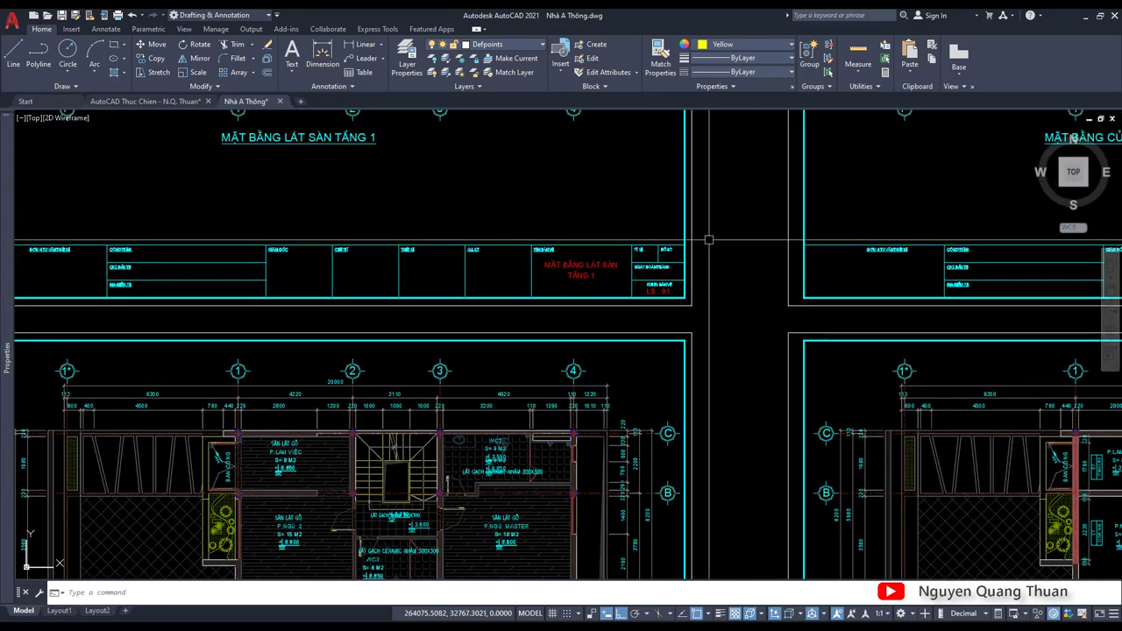
{"action": "mouse_move", "coordinate": [709, 237]}
{"action": "middle_mouse_down"}
{"action": "mouse_move", "coordinate": [676, 538]}
{"action": "mouse_move", "coordinate": [642, 292]}
{"action": "middle_mouse_up"}
{"action": "scroll", "coordinate": [642, 292], "scroll_direction": "up", "scroll_amount": 4}
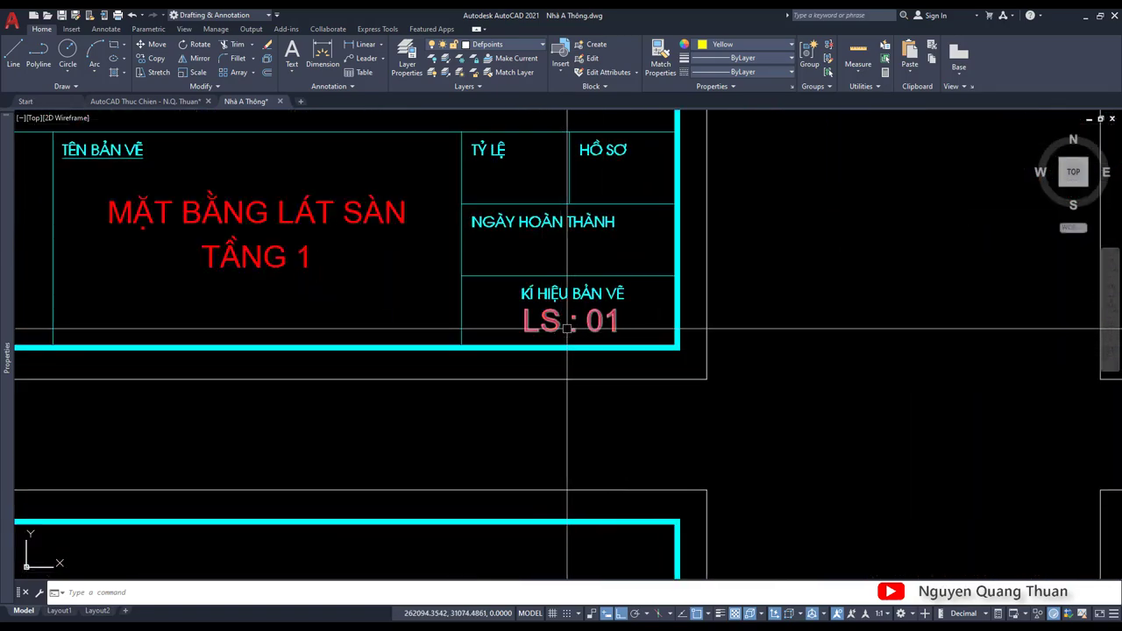
{"action": "scroll", "coordinate": [642, 292], "scroll_direction": "down", "scroll_amount": 4}
{"action": "middle_click_drag", "start_coordinate": [605, 328], "coordinate": [575, 204]}
{"action": "scroll", "coordinate": [576, 205], "scroll_direction": "down", "scroll_amount": 3}
{"action": "scroll", "coordinate": [722, 402], "scroll_direction": "up", "scroll_amount": 3}
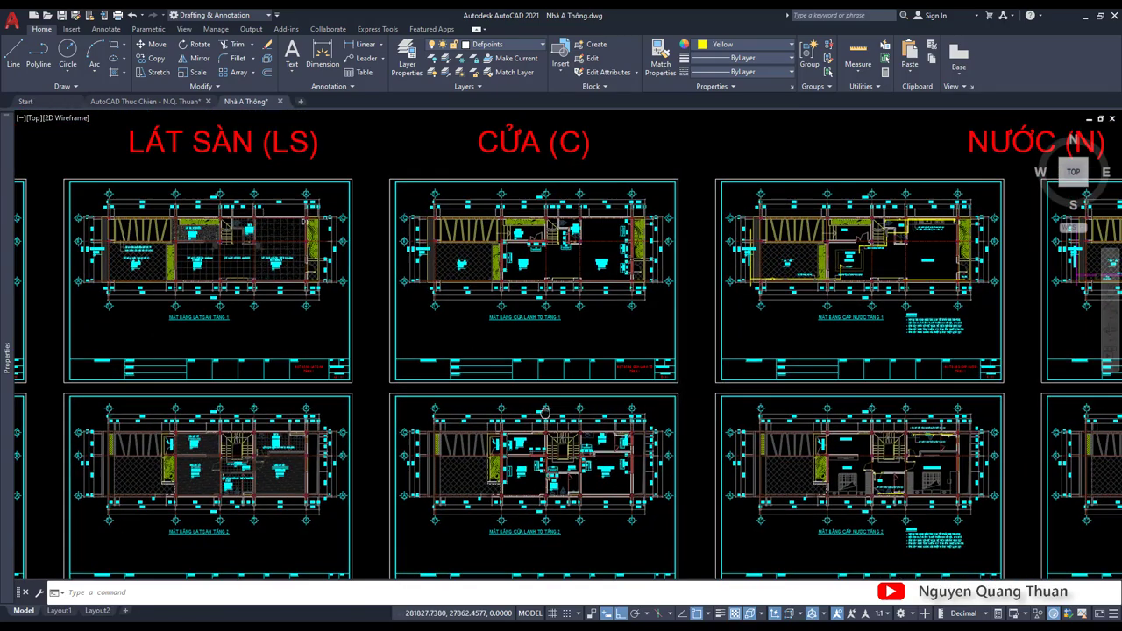
{"action": "scroll", "coordinate": [563, 399], "scroll_direction": "up", "scroll_amount": 3}
{"action": "scroll", "coordinate": [563, 399], "scroll_direction": "down", "scroll_amount": 5}
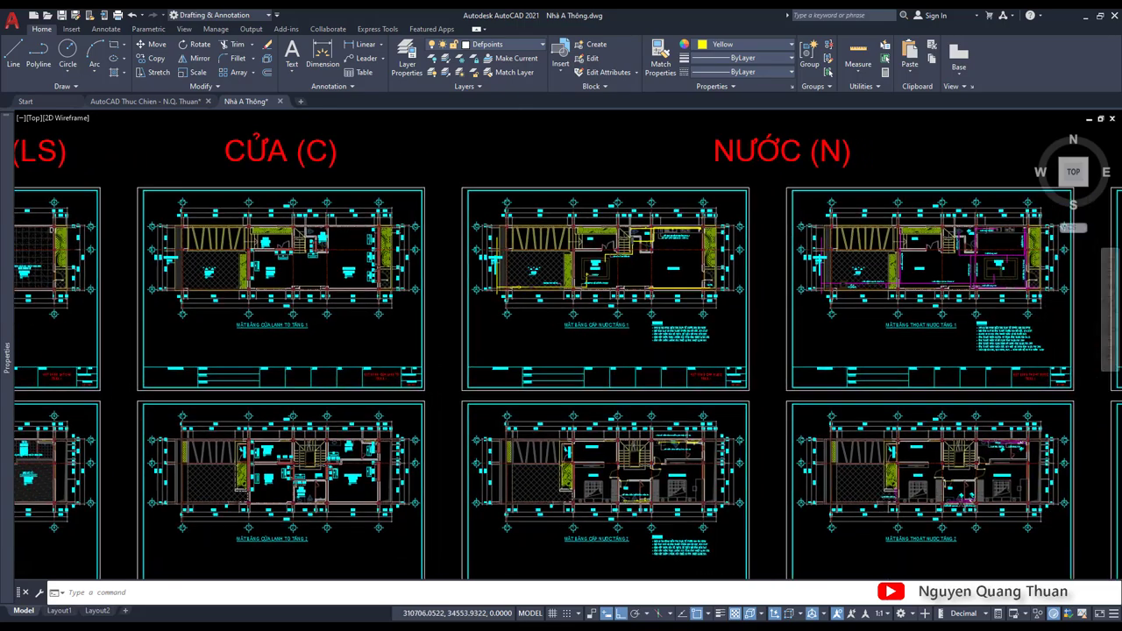
{"action": "scroll", "coordinate": [759, 385], "scroll_direction": "up", "scroll_amount": 5}
{"action": "scroll", "coordinate": [658, 359], "scroll_direction": "down", "scroll_amount": 3}
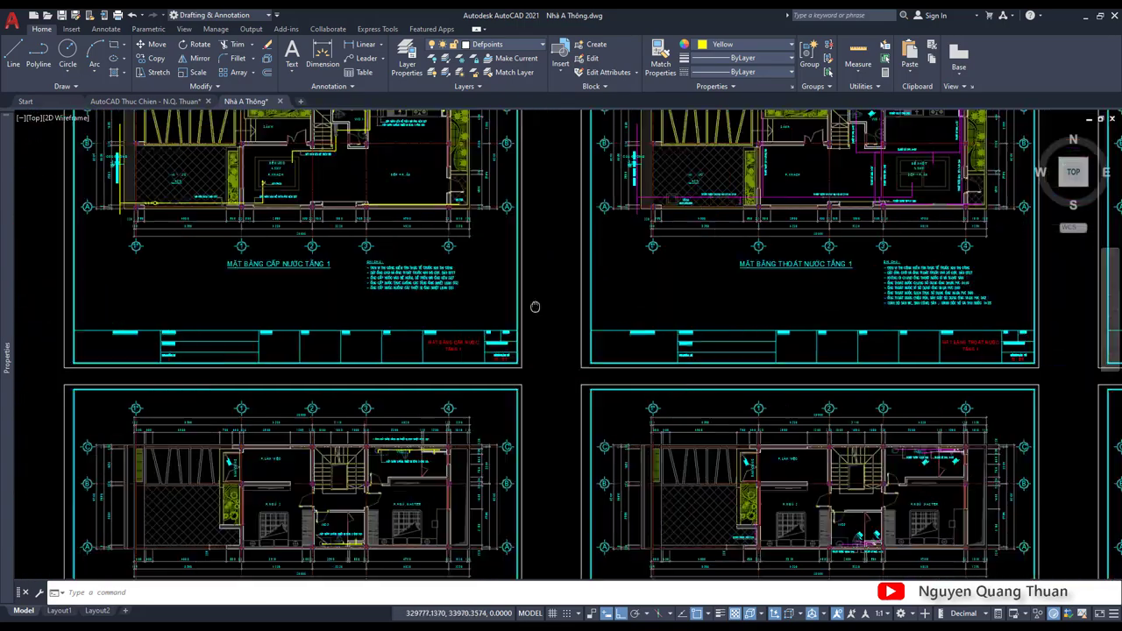
{"action": "scroll", "coordinate": [533, 308], "scroll_direction": "down", "scroll_amount": 3}
{"action": "scroll", "coordinate": [533, 308], "scroll_direction": "down", "scroll_amount": 3}
{"action": "scroll", "coordinate": [667, 236], "scroll_direction": "up", "scroll_amount": 2}
{"action": "scroll", "coordinate": [667, 237], "scroll_direction": "down", "scroll_amount": 2}
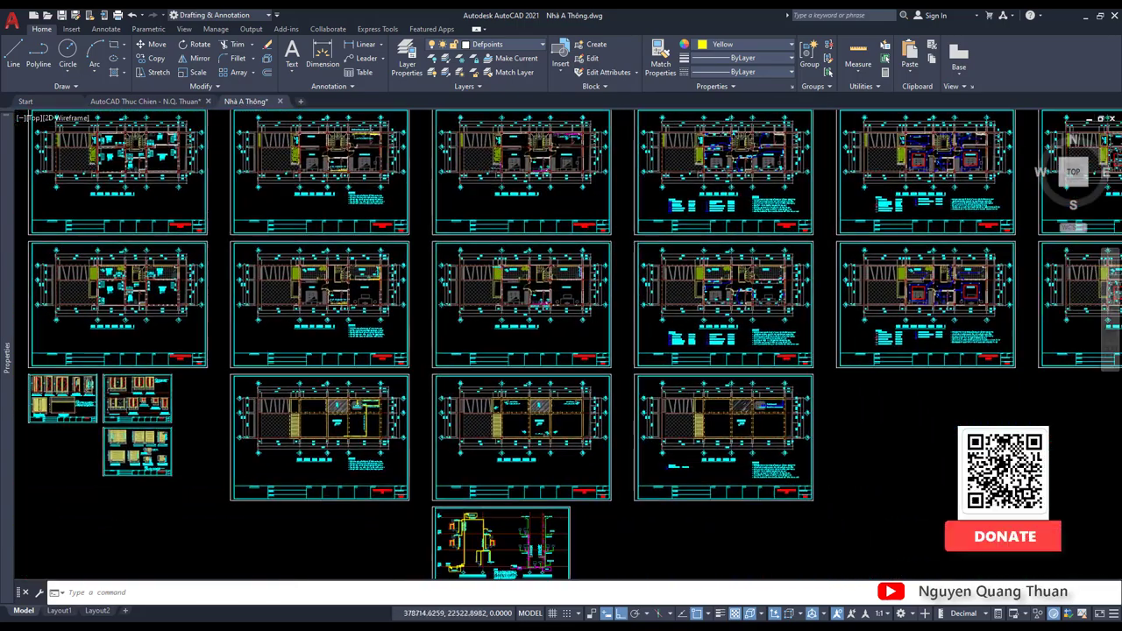
{"action": "scroll", "coordinate": [606, 375], "scroll_direction": "up", "scroll_amount": 3}
{"action": "scroll", "coordinate": [606, 376], "scroll_direction": "up", "scroll_amount": 2}
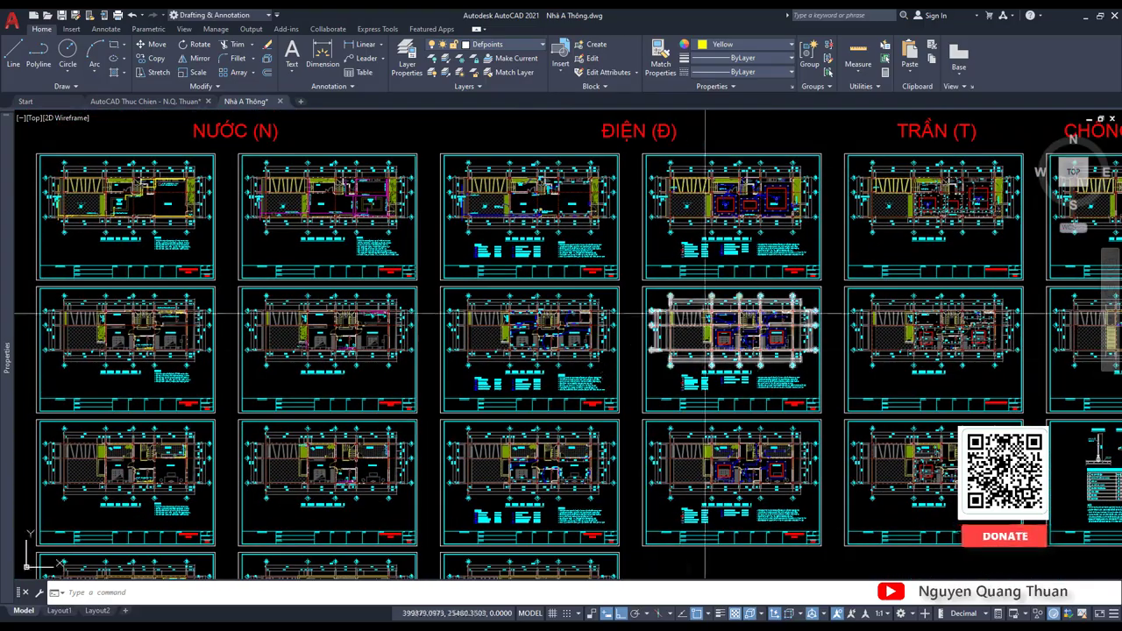
{"action": "scroll", "coordinate": [706, 315], "scroll_direction": "down", "scroll_amount": 2}
{"action": "scroll", "coordinate": [921, 270], "scroll_direction": "up", "scroll_amount": 4}
{"action": "scroll", "coordinate": [804, 193], "scroll_direction": "up", "scroll_amount": 1}
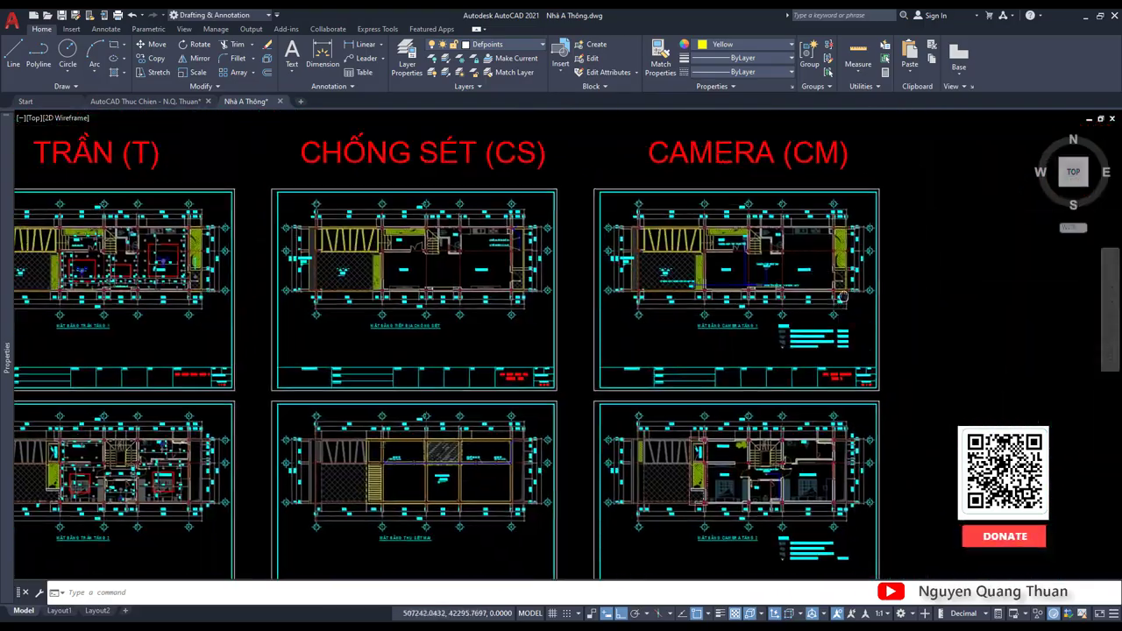
{"action": "scroll", "coordinate": [804, 193], "scroll_direction": "down", "scroll_amount": 1}
{"action": "middle_click_drag", "start_coordinate": [151, 206], "coordinate": [394, 196]}
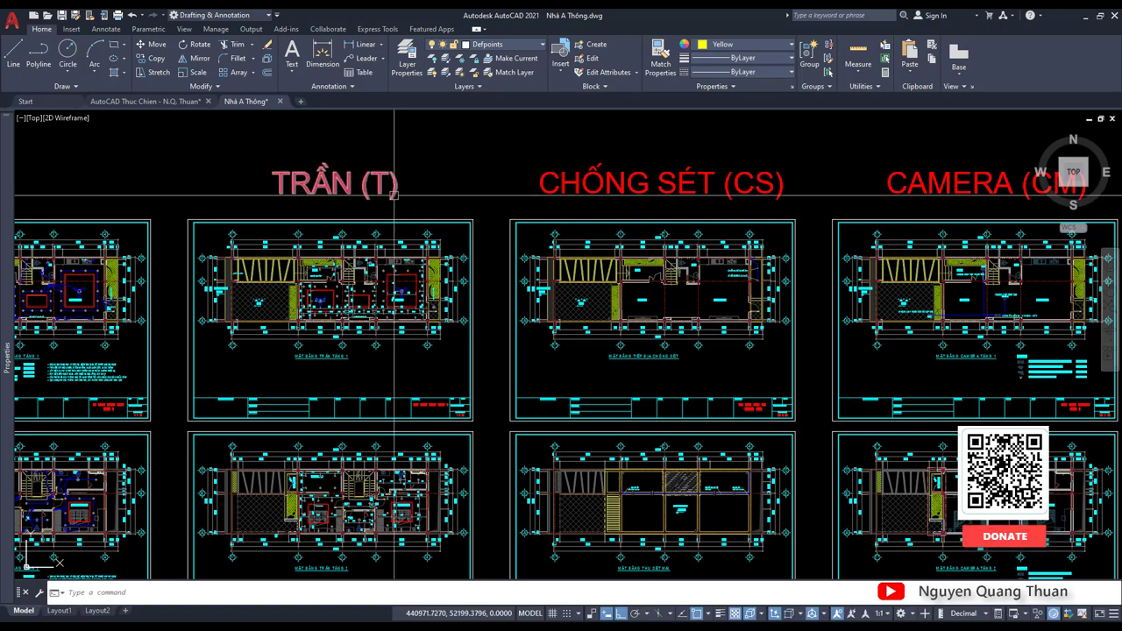
{"action": "scroll", "coordinate": [705, 175], "scroll_direction": "down", "scroll_amount": 2}
{"action": "scroll", "coordinate": [804, 184], "scroll_direction": "down", "scroll_amount": 4}
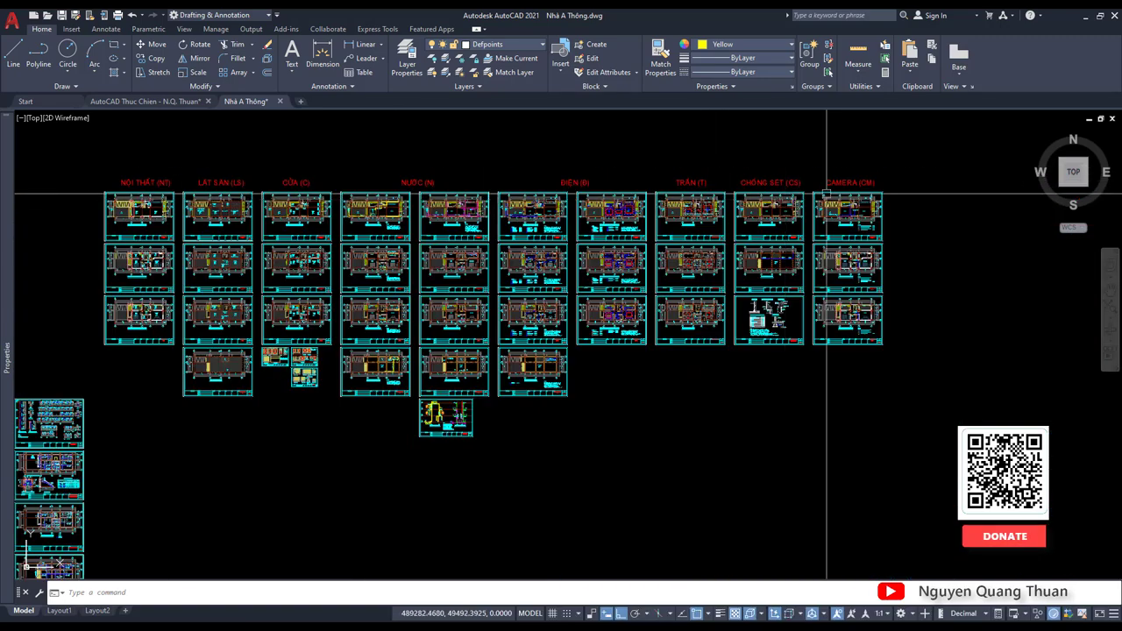
{"action": "scroll", "coordinate": [169, 220], "scroll_direction": "up", "scroll_amount": 4}
{"action": "scroll", "coordinate": [180, 215], "scroll_direction": "up", "scroll_amount": 4}
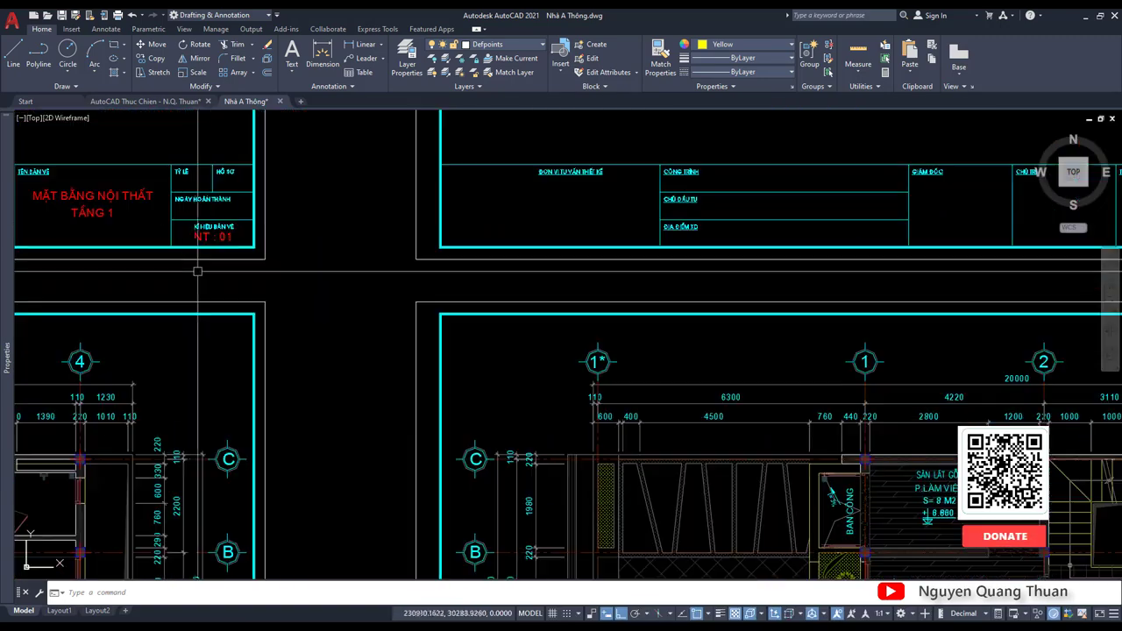
{"action": "scroll", "coordinate": [194, 208], "scroll_direction": "up", "scroll_amount": 3}
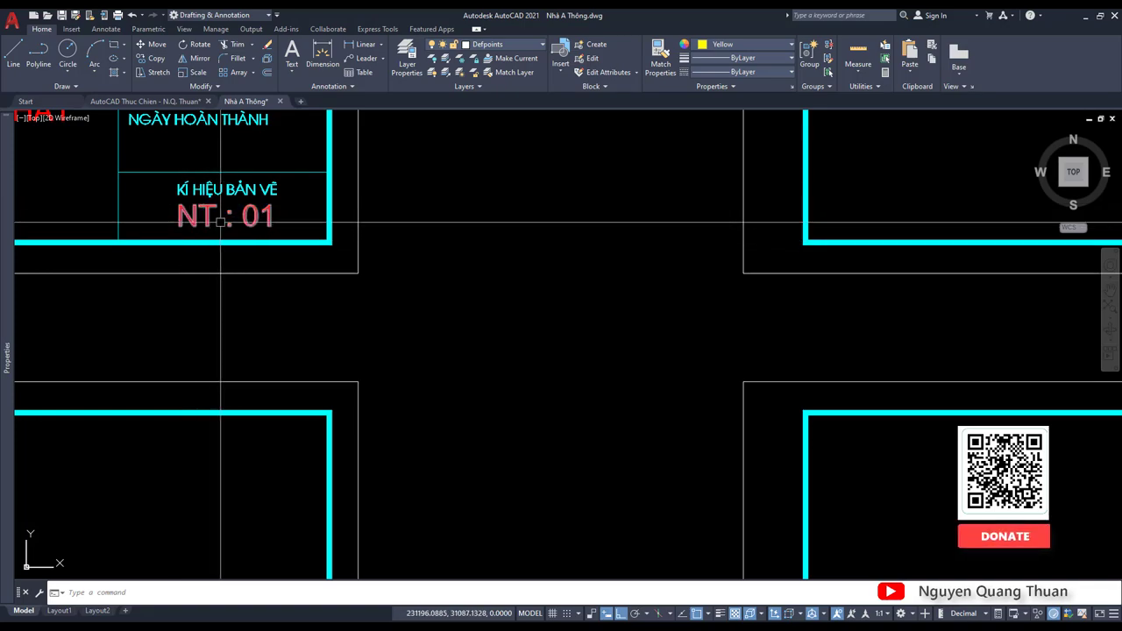
{"action": "scroll", "coordinate": [220, 222], "scroll_direction": "down", "scroll_amount": 4}
{"action": "scroll", "coordinate": [289, 263], "scroll_direction": "down", "scroll_amount": 3}
{"action": "scroll", "coordinate": [316, 289], "scroll_direction": "up", "scroll_amount": 3}
{"action": "scroll", "coordinate": [341, 319], "scroll_direction": "up", "scroll_amount": 4}
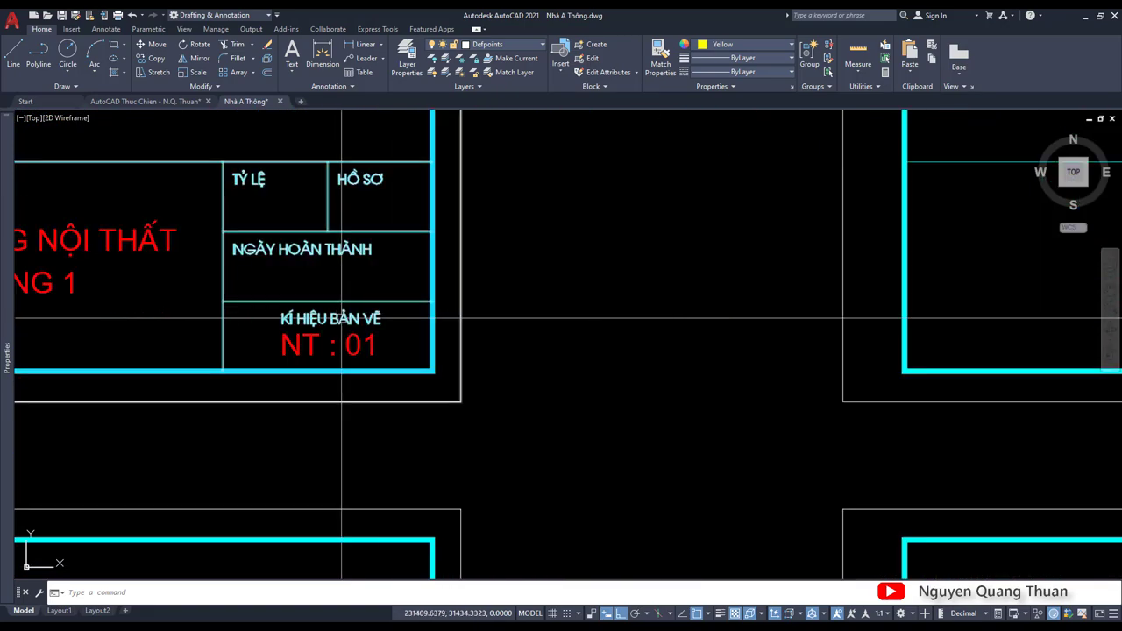
{"action": "scroll", "coordinate": [396, 359], "scroll_direction": "down", "scroll_amount": 2}
{"action": "scroll", "coordinate": [377, 346], "scroll_direction": "down", "scroll_amount": 5}
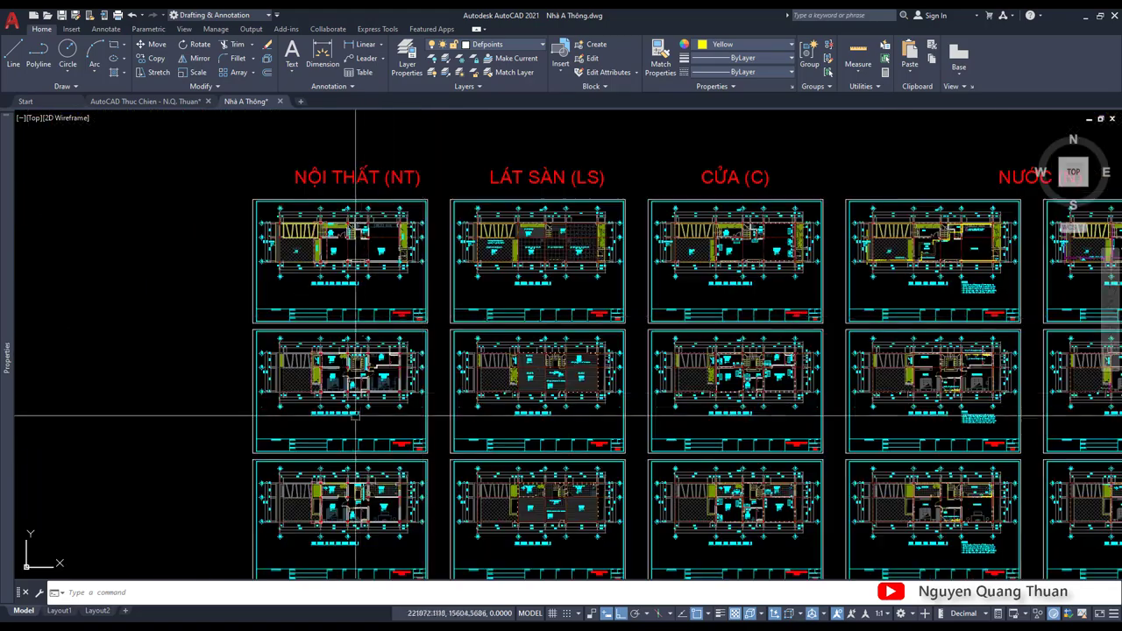
{"action": "scroll", "coordinate": [491, 324], "scroll_direction": "down", "scroll_amount": 1}
{"action": "scroll", "coordinate": [650, 311], "scroll_direction": "down", "scroll_amount": 2}
{"action": "middle_click_drag", "start_coordinate": [571, 301], "coordinate": [514, 260]}
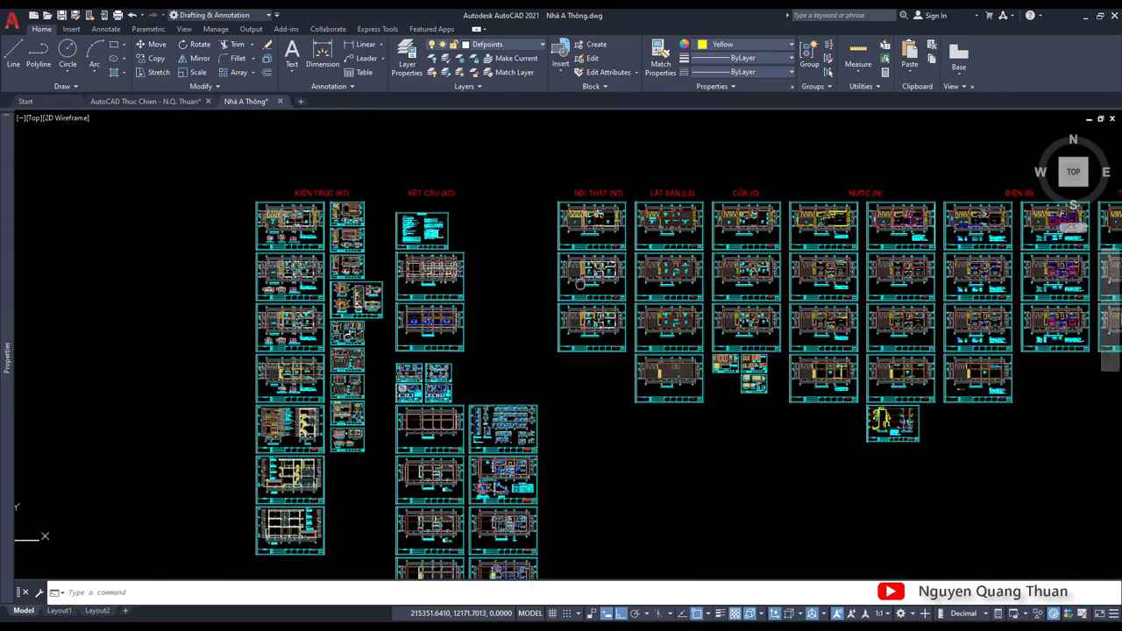
Switch to the AutoCAD Thuc Chien drawing and zoom to the MẶT BẰNG TẦNG 1 title block's empty code field
{"action": "left_click", "coordinate": [144, 100]}
{"action": "scroll", "coordinate": [328, 199], "scroll_direction": "down", "scroll_amount": 2}
{"action": "scroll", "coordinate": [358, 192], "scroll_direction": "up", "scroll_amount": 1}
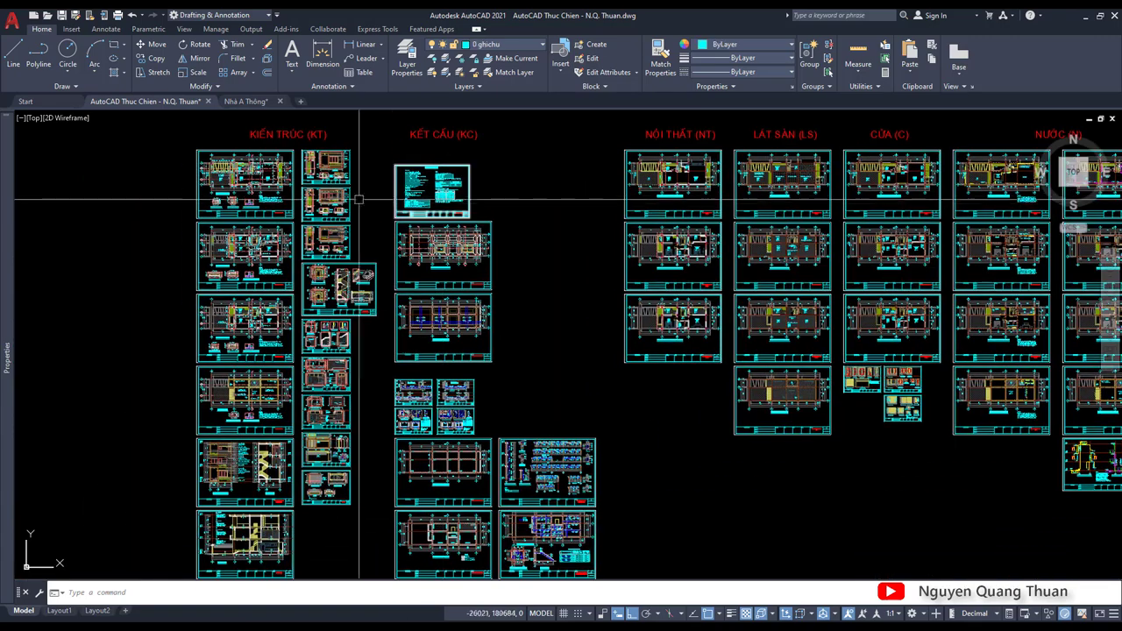
{"action": "scroll", "coordinate": [267, 202], "scroll_direction": "up", "scroll_amount": 5}
{"action": "middle_click_drag", "start_coordinate": [342, 228], "coordinate": [427, 235]}
{"action": "scroll", "coordinate": [427, 235], "scroll_direction": "up", "scroll_amount": 5}
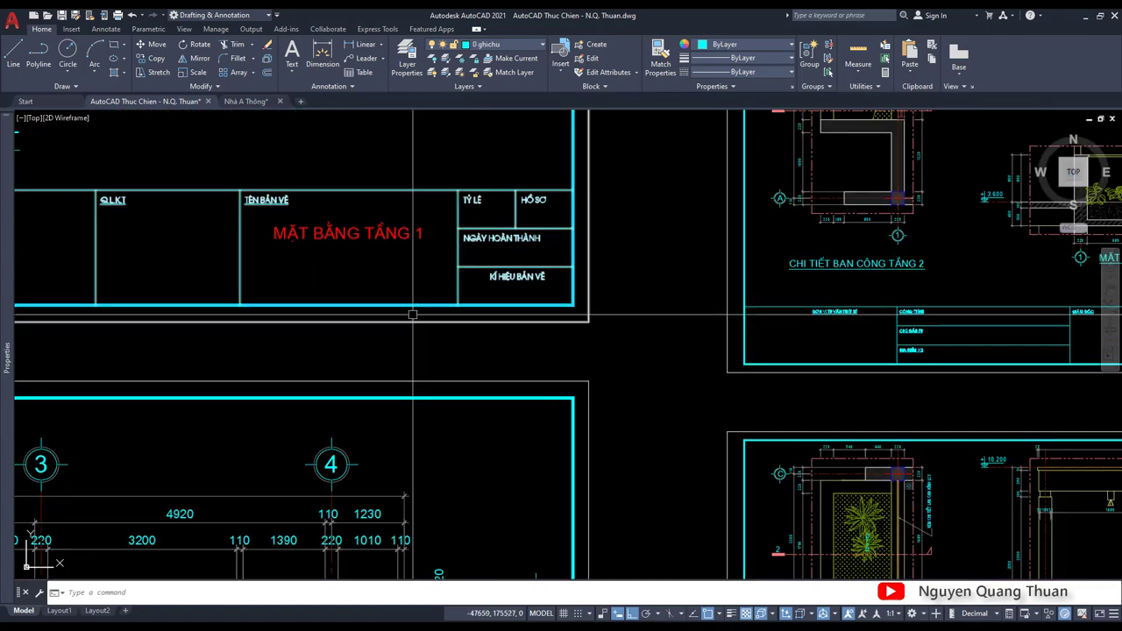
{"action": "scroll", "coordinate": [583, 328], "scroll_direction": "up", "scroll_amount": 6}
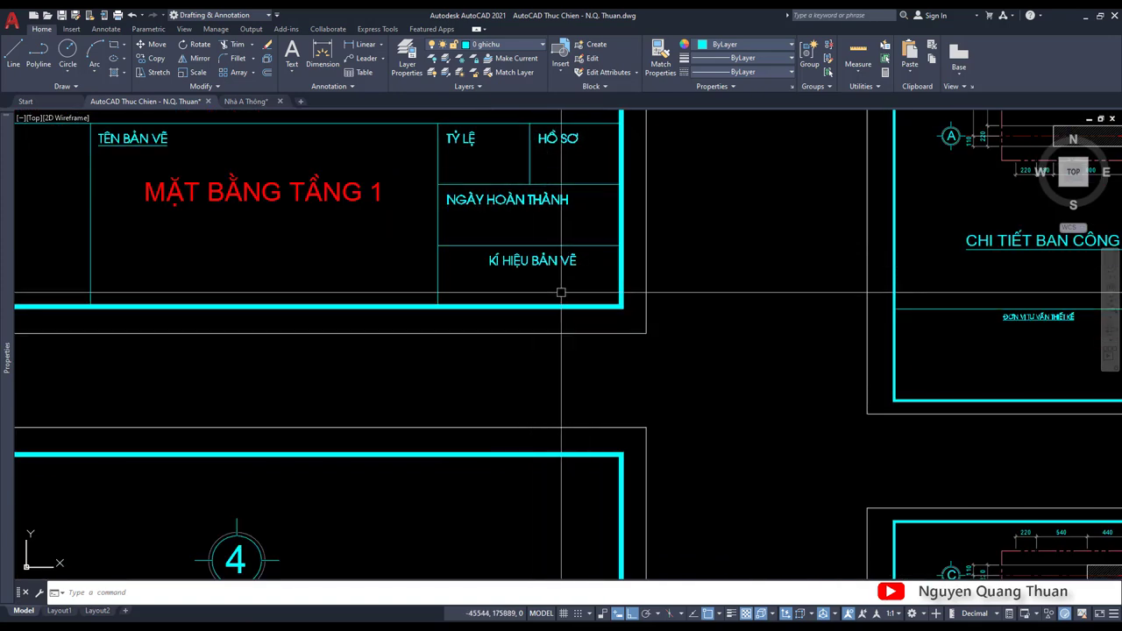
{"action": "scroll", "coordinate": [614, 294], "scroll_direction": "down", "scroll_amount": 2}
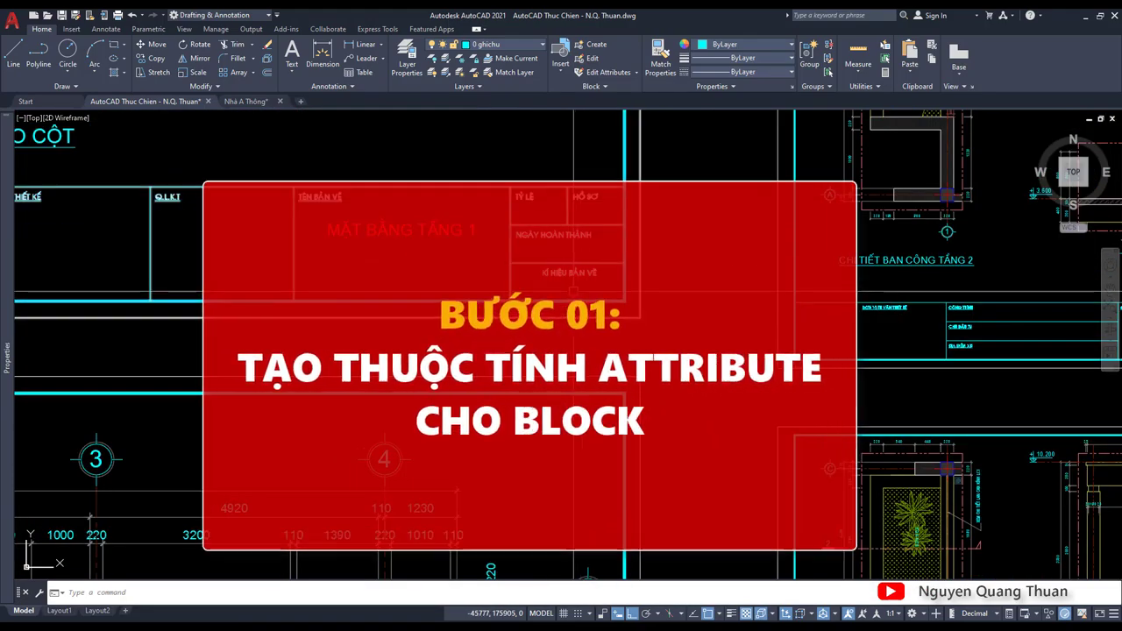
{"action": "scroll", "coordinate": [614, 294], "scroll_direction": "down", "scroll_amount": 3}
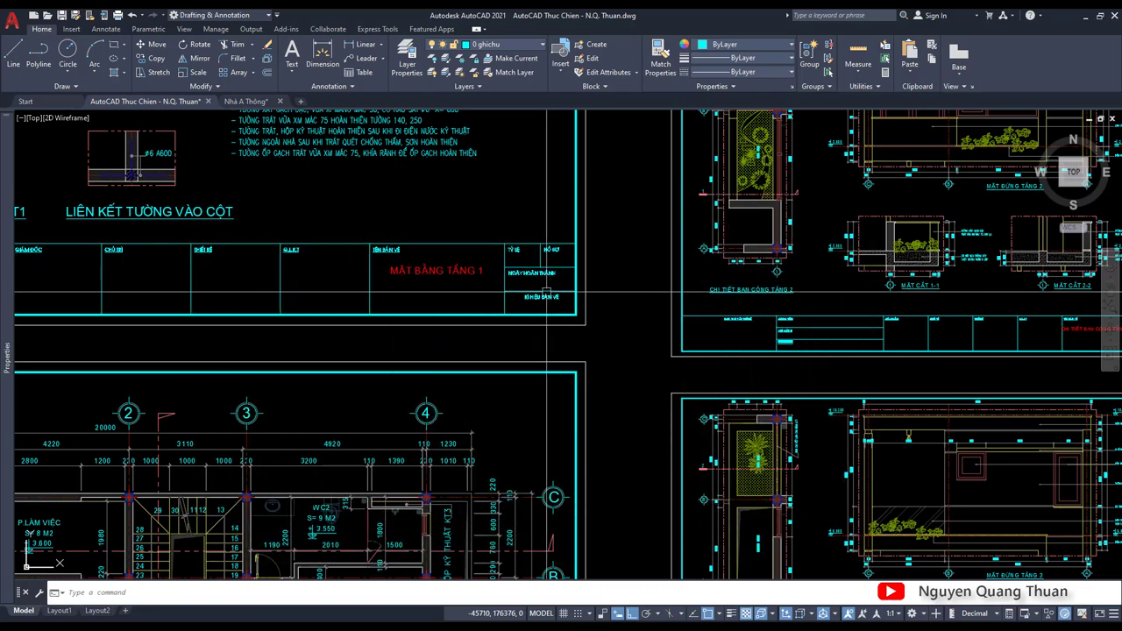
Zoom to the first-floor sheet's title block and double-click its frame to edit the block definition
{"action": "scroll", "coordinate": [568, 287], "scroll_direction": "down", "scroll_amount": 2}
{"action": "scroll", "coordinate": [552, 316], "scroll_direction": "up", "scroll_amount": 3}
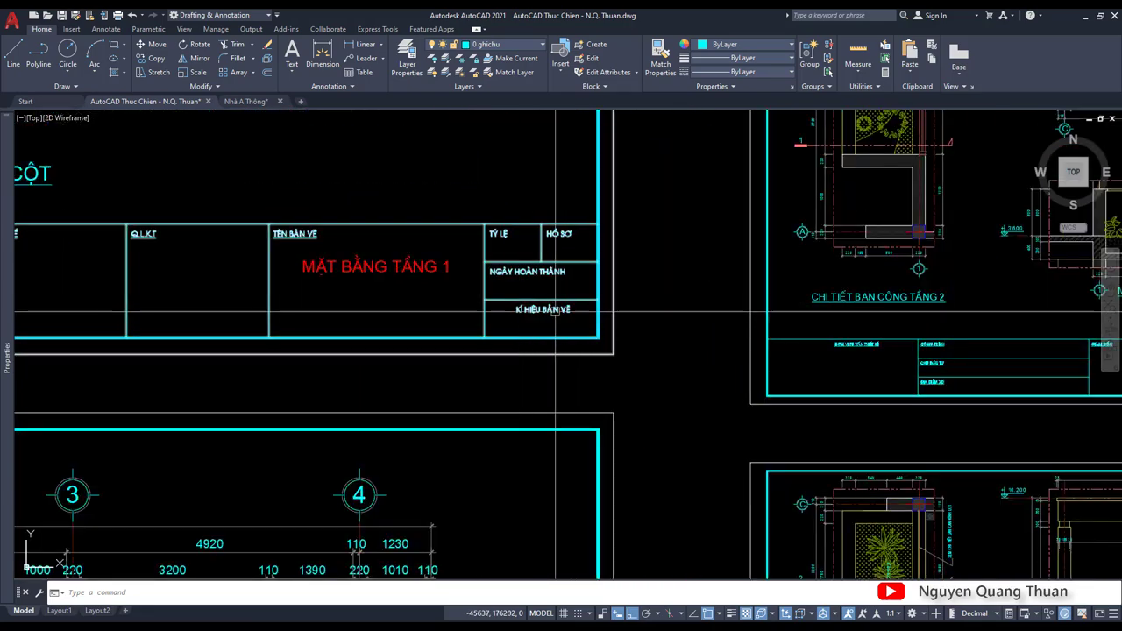
{"action": "scroll", "coordinate": [545, 322], "scroll_direction": "down", "scroll_amount": 3}
{"action": "scroll", "coordinate": [545, 322], "scroll_direction": "down", "scroll_amount": 3}
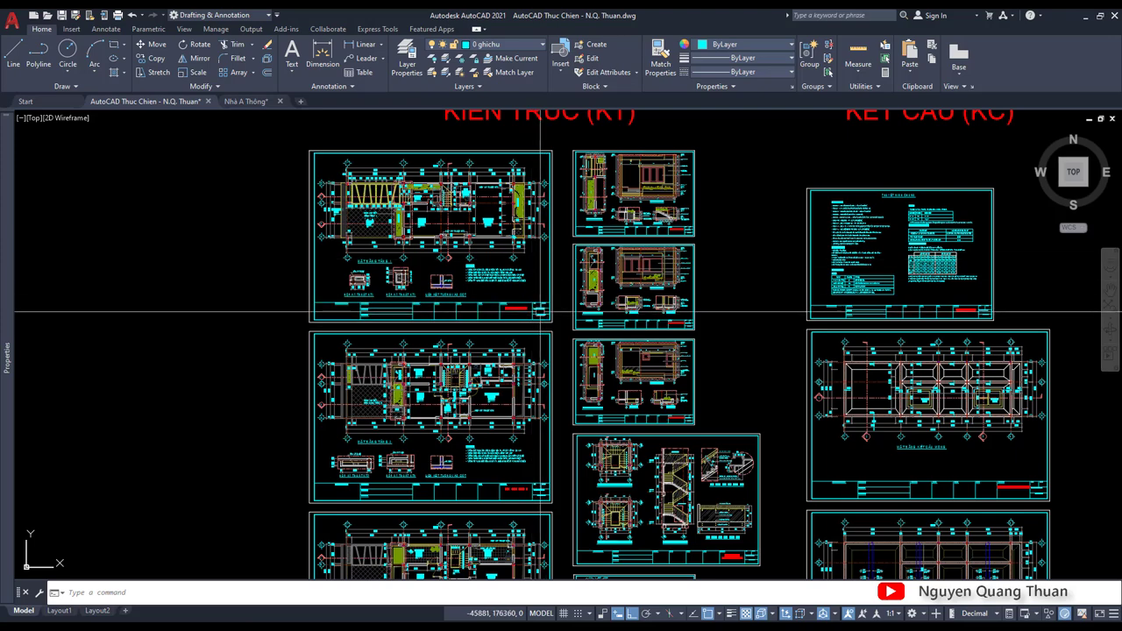
{"action": "scroll", "coordinate": [545, 321], "scroll_direction": "up", "scroll_amount": 3}
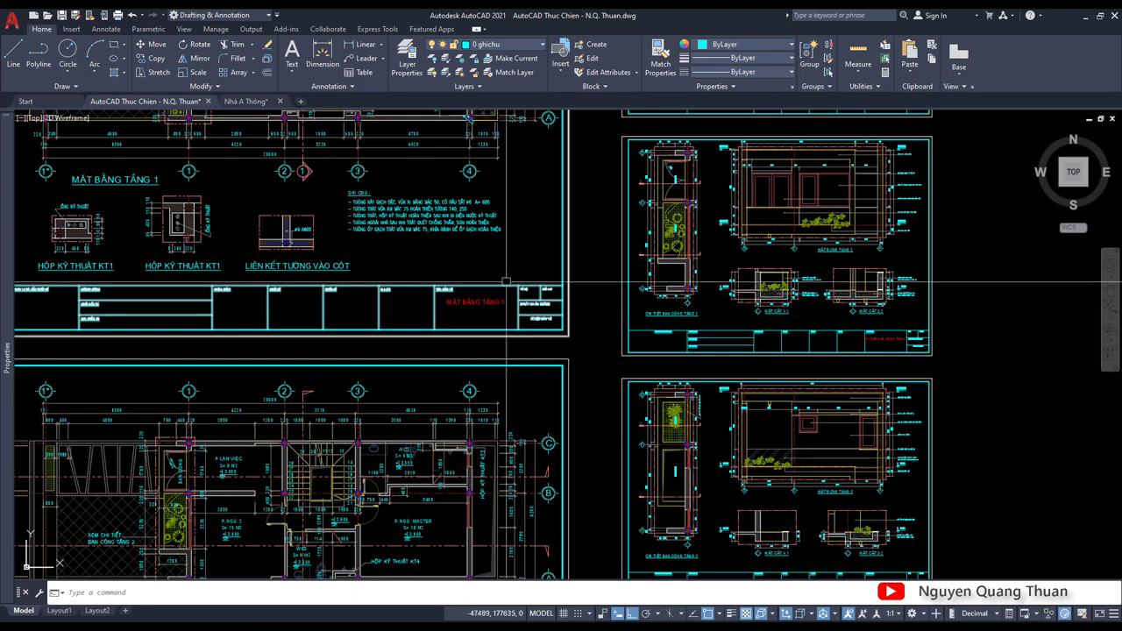
{"action": "scroll", "coordinate": [556, 323], "scroll_direction": "down", "scroll_amount": 5}
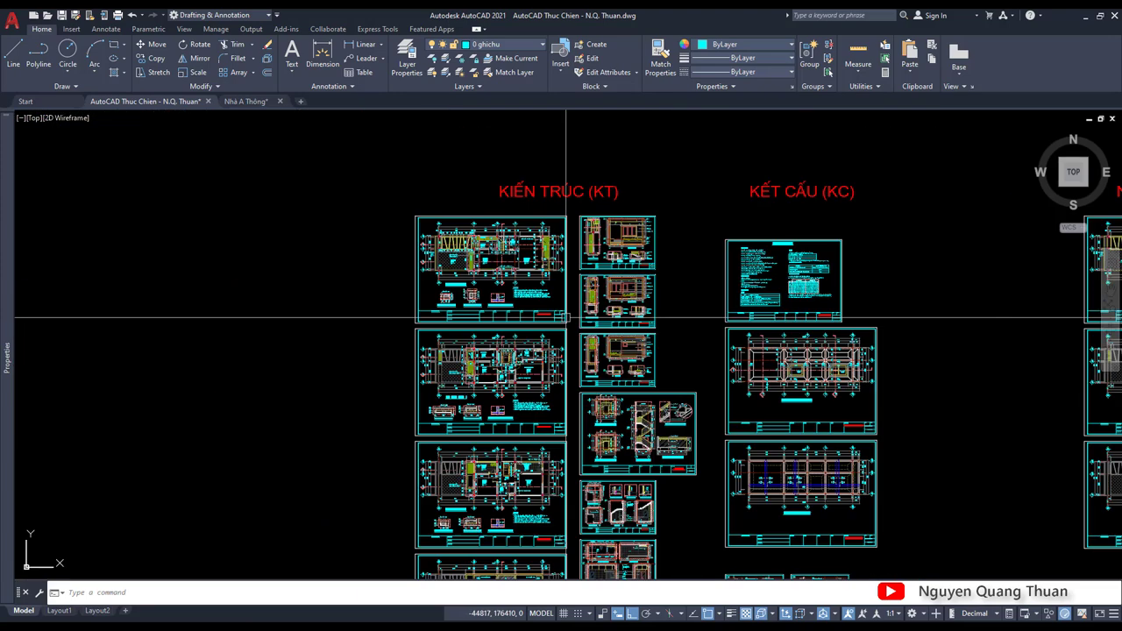
{"action": "scroll", "coordinate": [547, 302], "scroll_direction": "up", "scroll_amount": 5}
{"action": "double_click", "coordinate": [545, 301]}
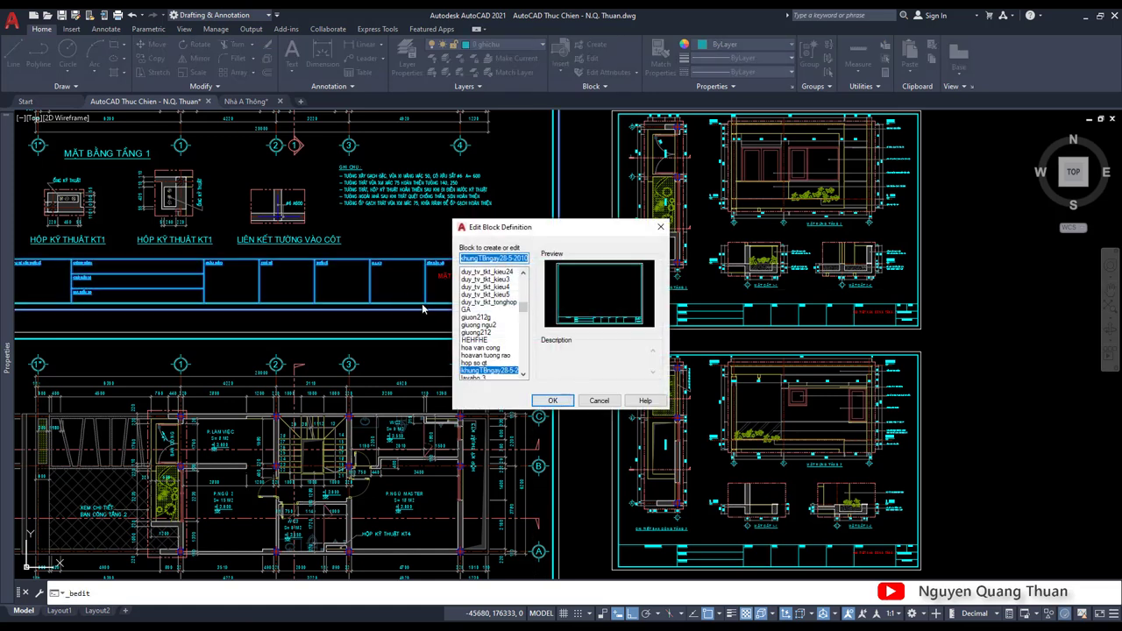
Enter the Block Editor for the title-block frame, zoom to the KÍ HIỆU BẢN VẼ cell, and start ATTDEF
{"action": "left_click", "coordinate": [554, 402]}
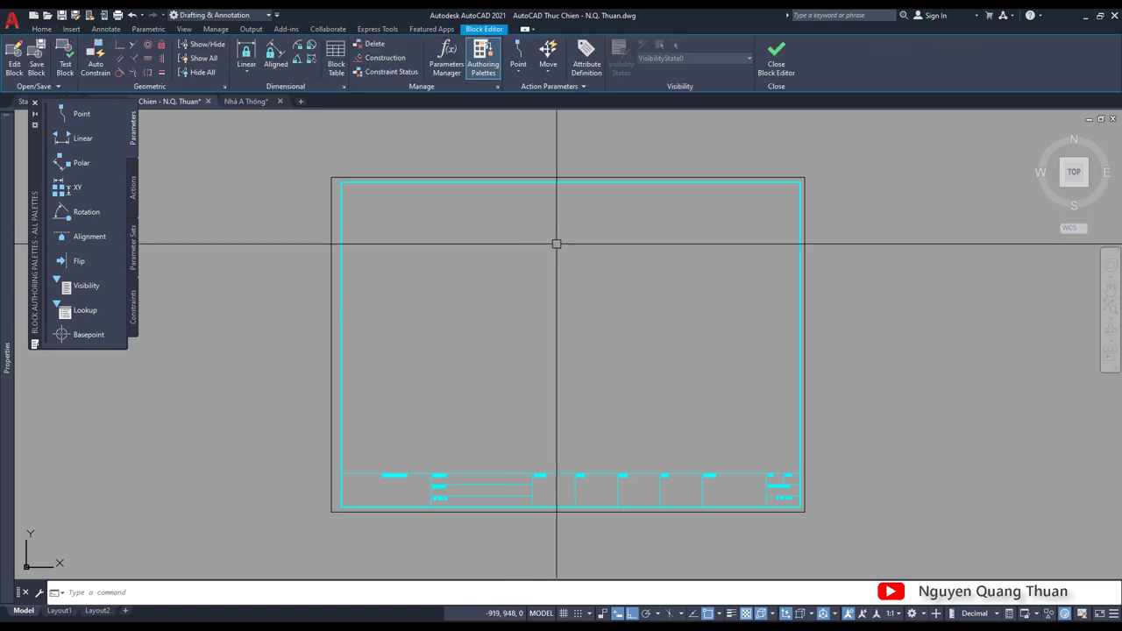
{"action": "scroll", "coordinate": [646, 433], "scroll_direction": "up", "scroll_amount": 5}
{"action": "scroll", "coordinate": [609, 318], "scroll_direction": "up", "scroll_amount": 2}
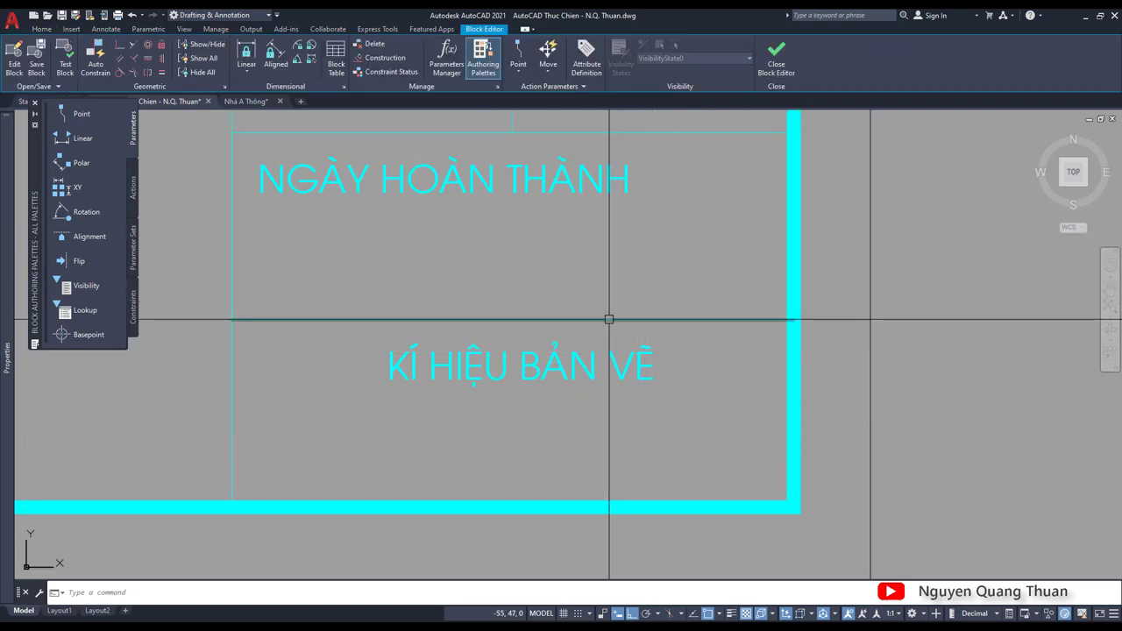
{"action": "scroll", "coordinate": [608, 346], "scroll_direction": "down", "scroll_amount": 2}
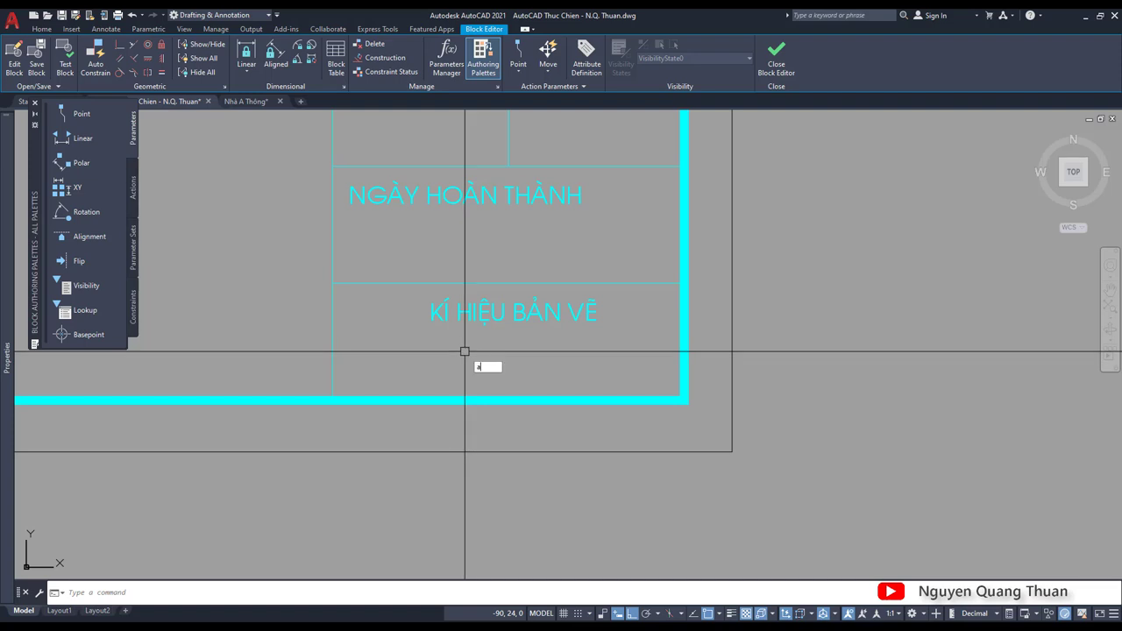
{"action": "type", "text": "tt"}
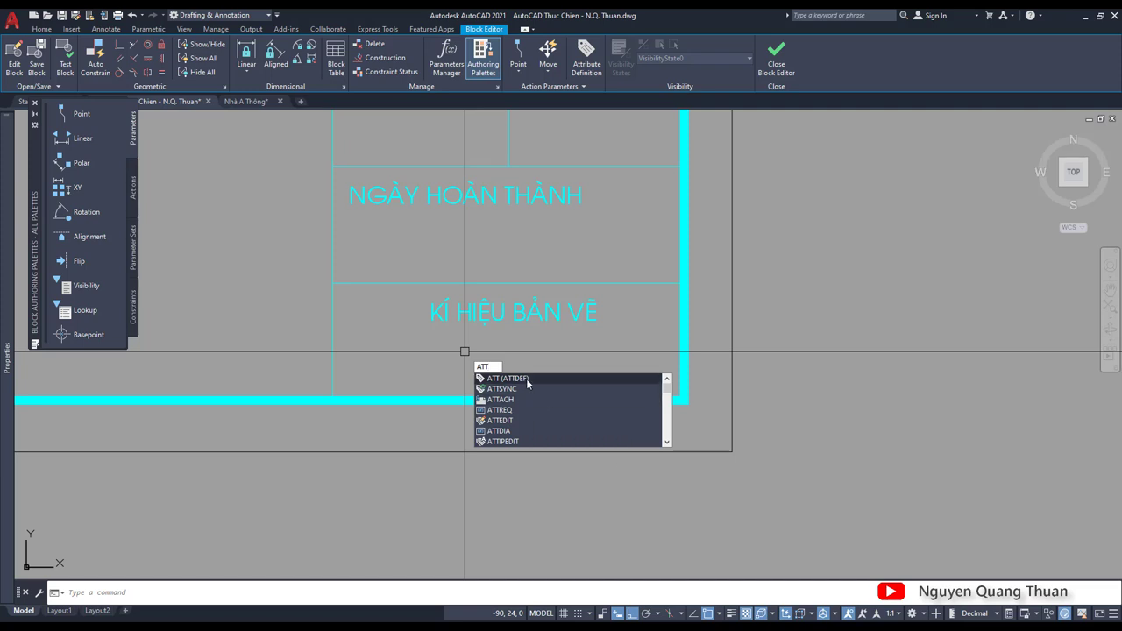
{"action": "left_click", "coordinate": [527, 378]}
Define the KYHIEUBANVE attribute (prompt 1, default KT-01) as Middle center, Standard style, with height picked on screen
{"action": "left_click_drag", "start_coordinate": [493, 202], "coordinate": [486, 202]}
{"action": "type", "text": "KT-01"}
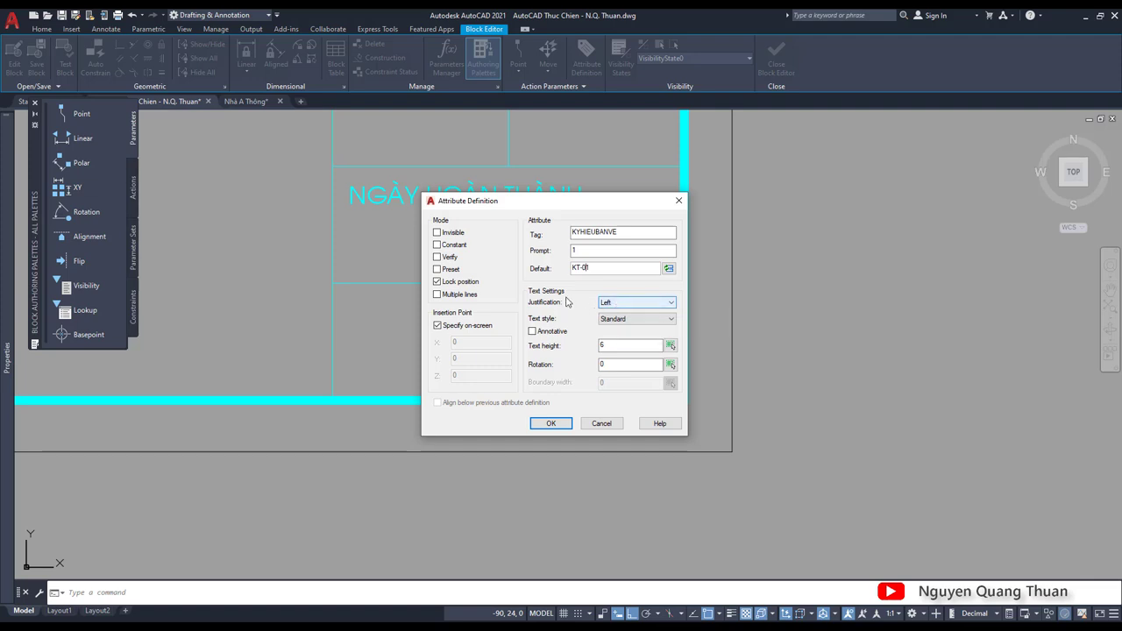
{"action": "left_click", "coordinate": [628, 306]}
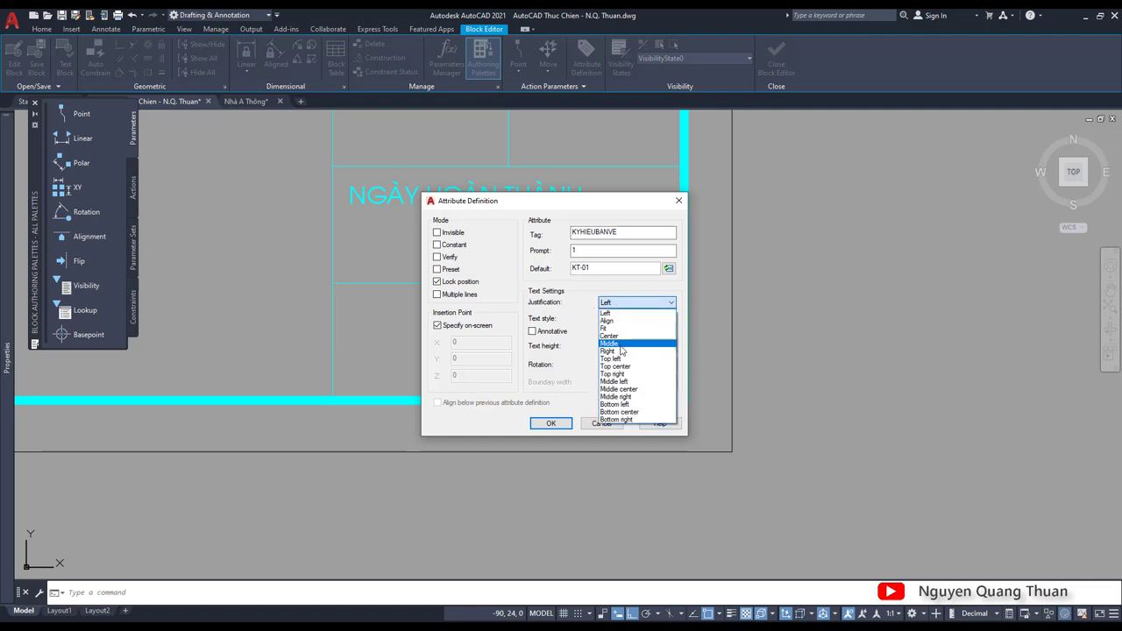
{"action": "left_click", "coordinate": [630, 390]}
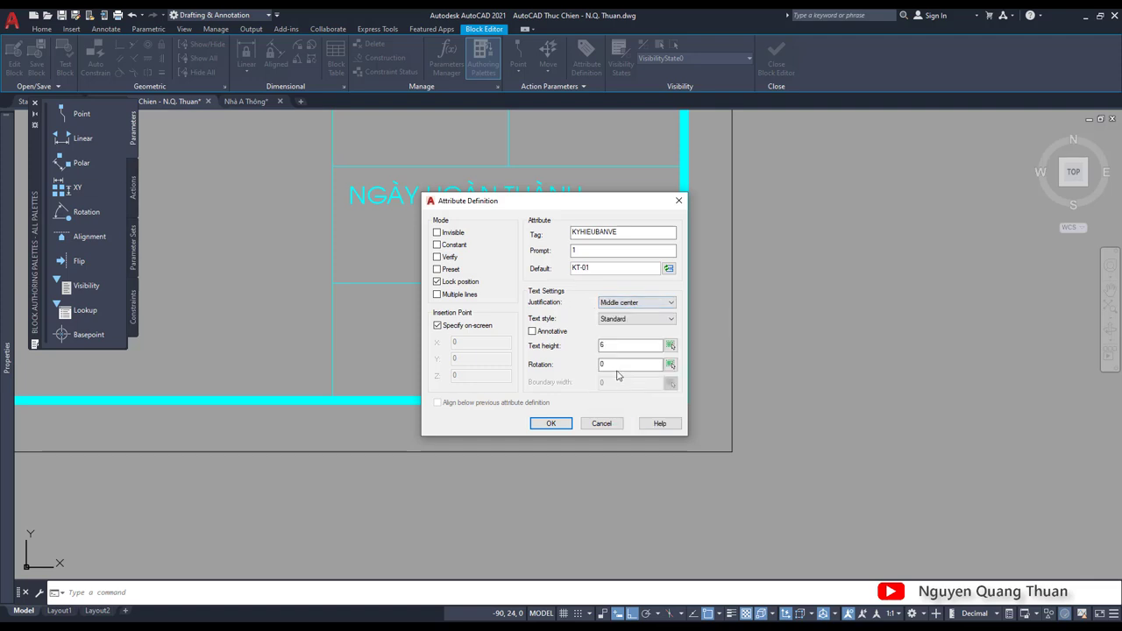
{"action": "left_click", "coordinate": [619, 321]}
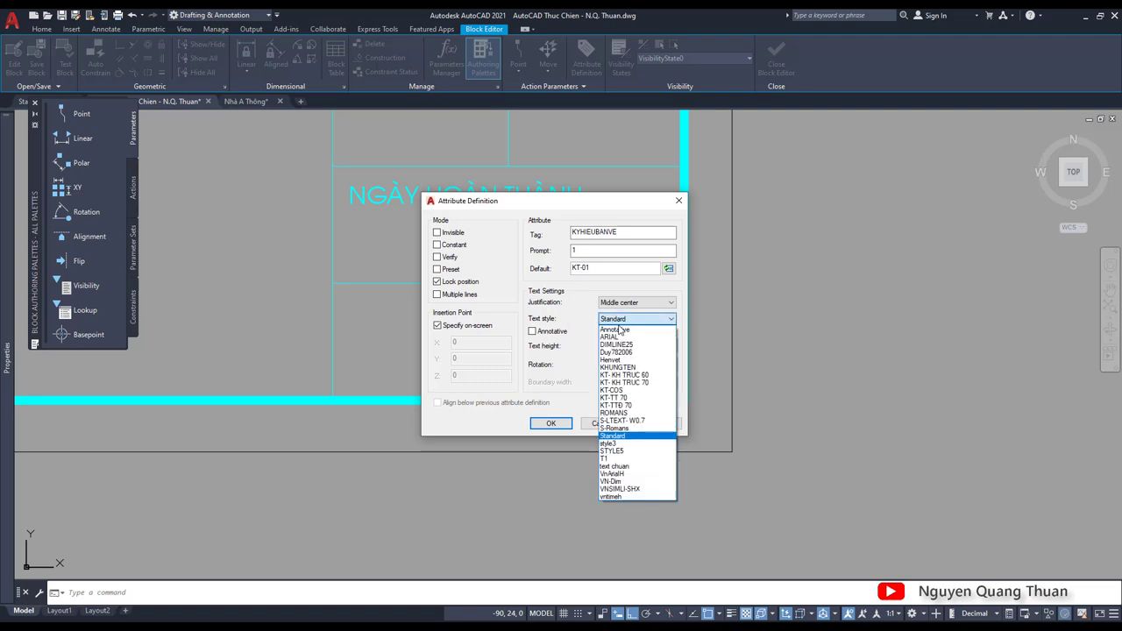
{"action": "left_click", "coordinate": [627, 439]}
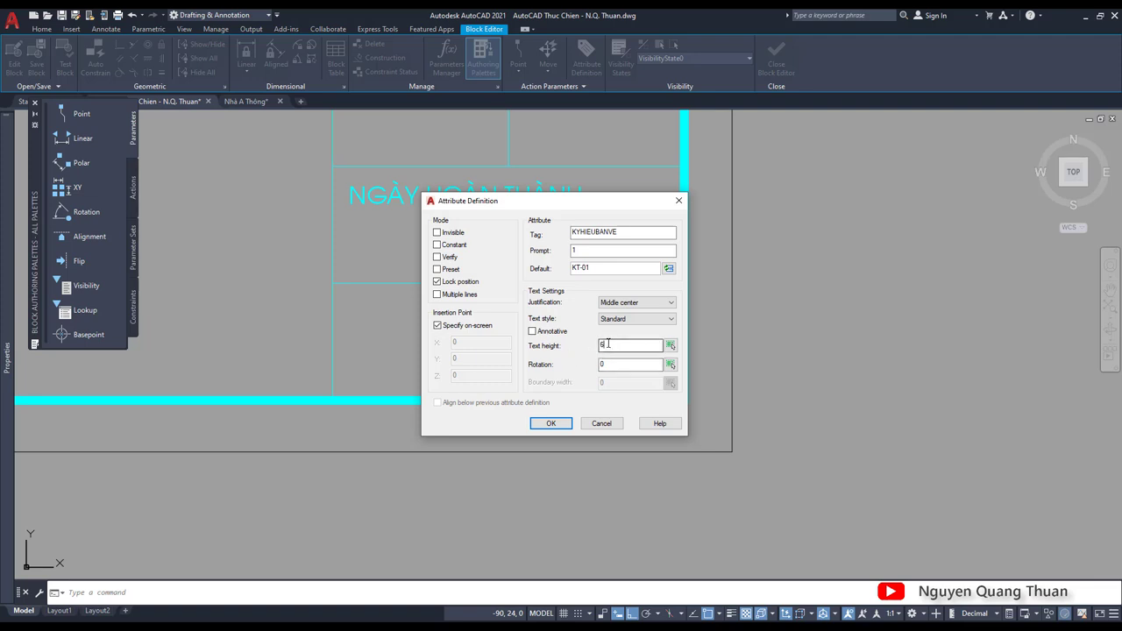
{"action": "double_click", "coordinate": [608, 344]}
{"action": "type", "text": "6"}
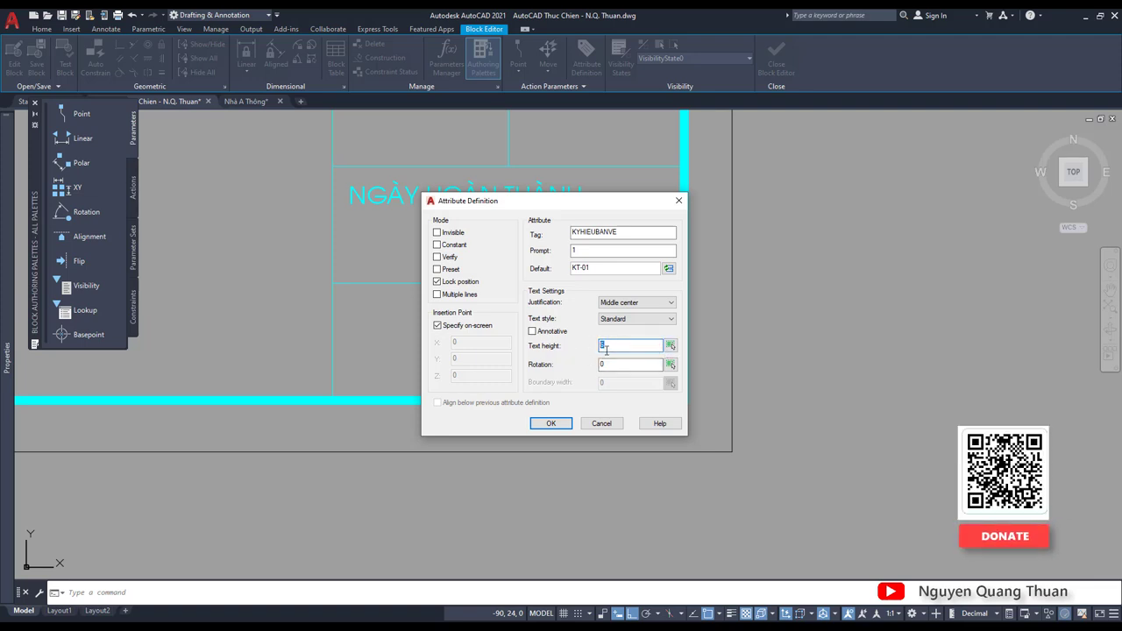
{"action": "left_click", "coordinate": [671, 345]}
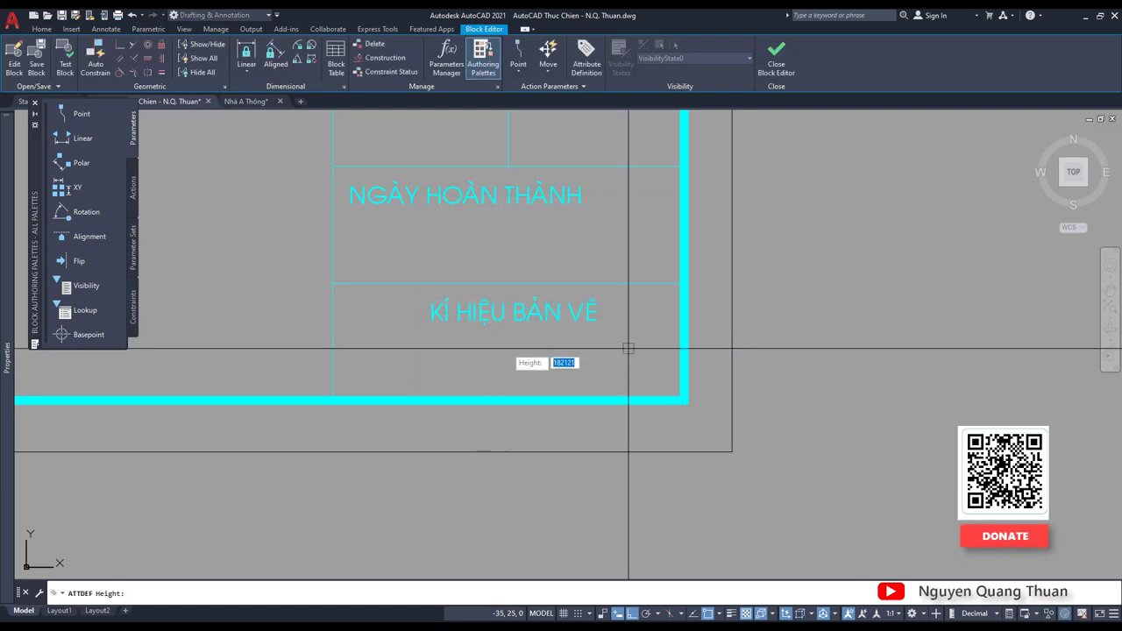
Set the attribute text height with a second picked point and confirm the definition
{"action": "scroll", "coordinate": [511, 351], "scroll_direction": "up", "scroll_amount": 2}
{"action": "scroll", "coordinate": [508, 338], "scroll_direction": "up", "scroll_amount": 2}
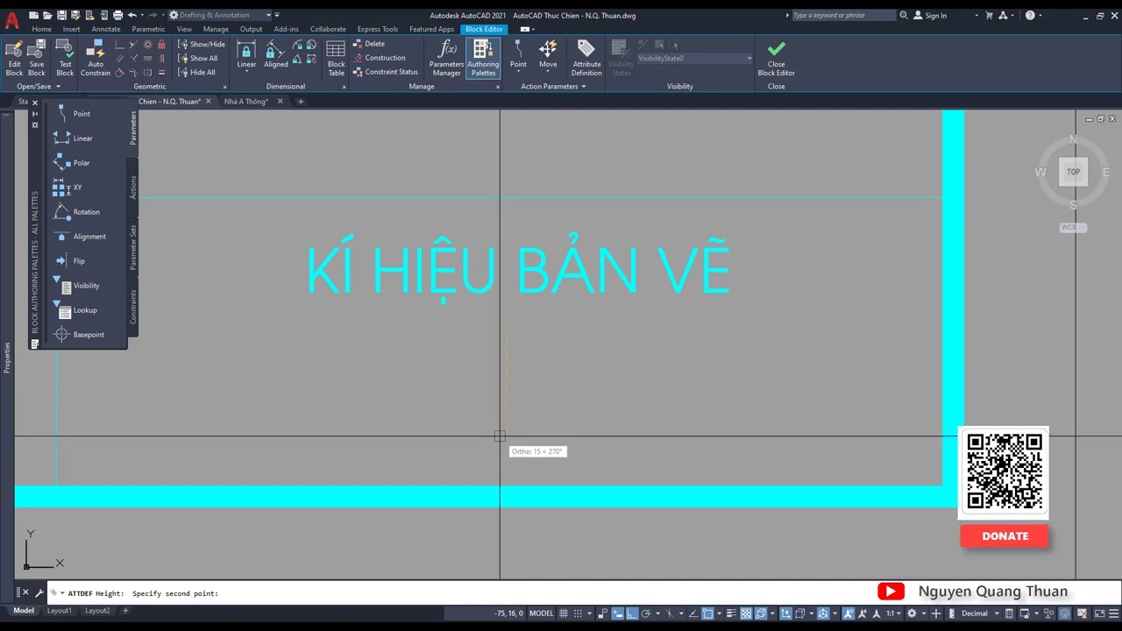
{"action": "left_click", "coordinate": [493, 438]}
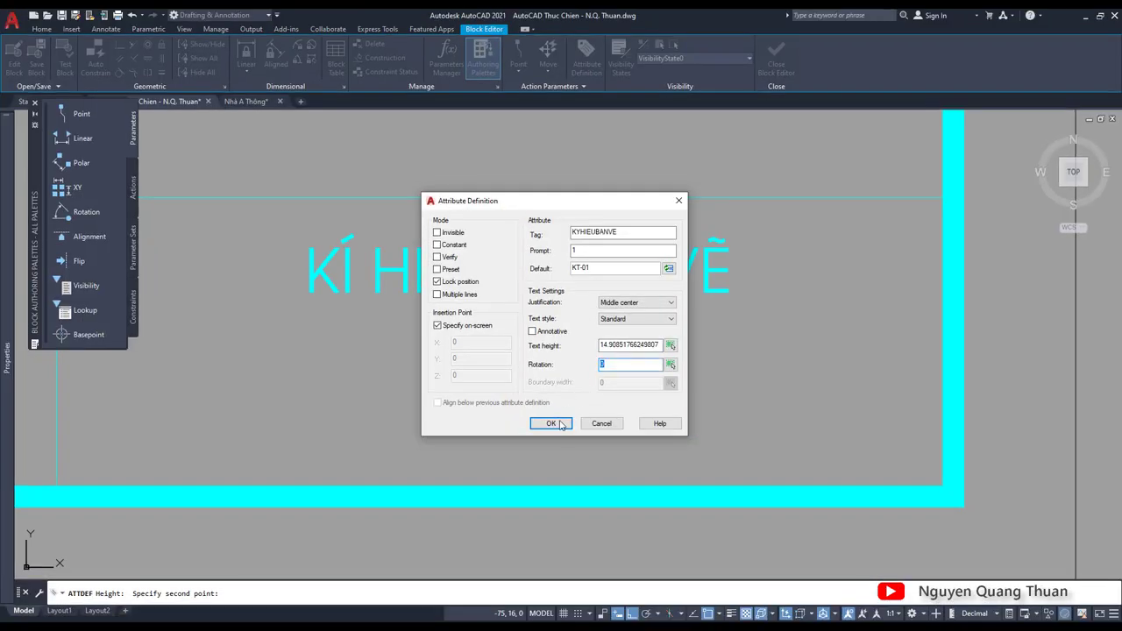
{"action": "left_click", "coordinate": [551, 423]}
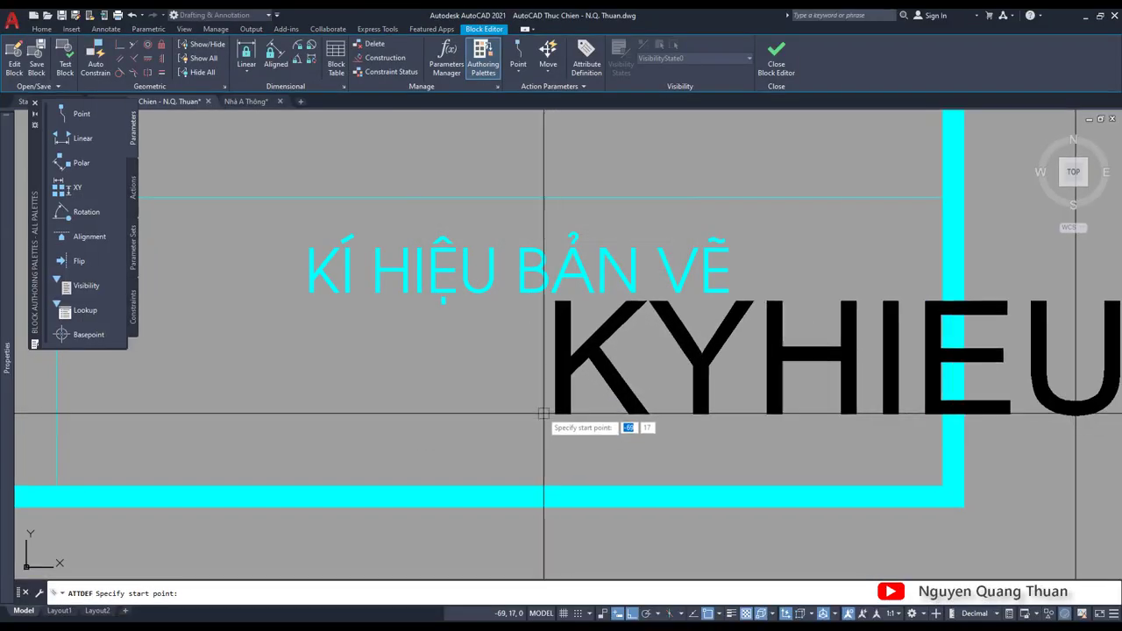
Place the KYHIEUBANVE attribute below the KÍ HIỆU BẢN VẼ label, then move it right
{"action": "scroll", "coordinate": [547, 400], "scroll_direction": "down", "scroll_amount": 5}
{"action": "scroll", "coordinate": [480, 403], "scroll_direction": "up", "scroll_amount": 2}
{"action": "scroll", "coordinate": [480, 404], "scroll_direction": "up", "scroll_amount": 2}
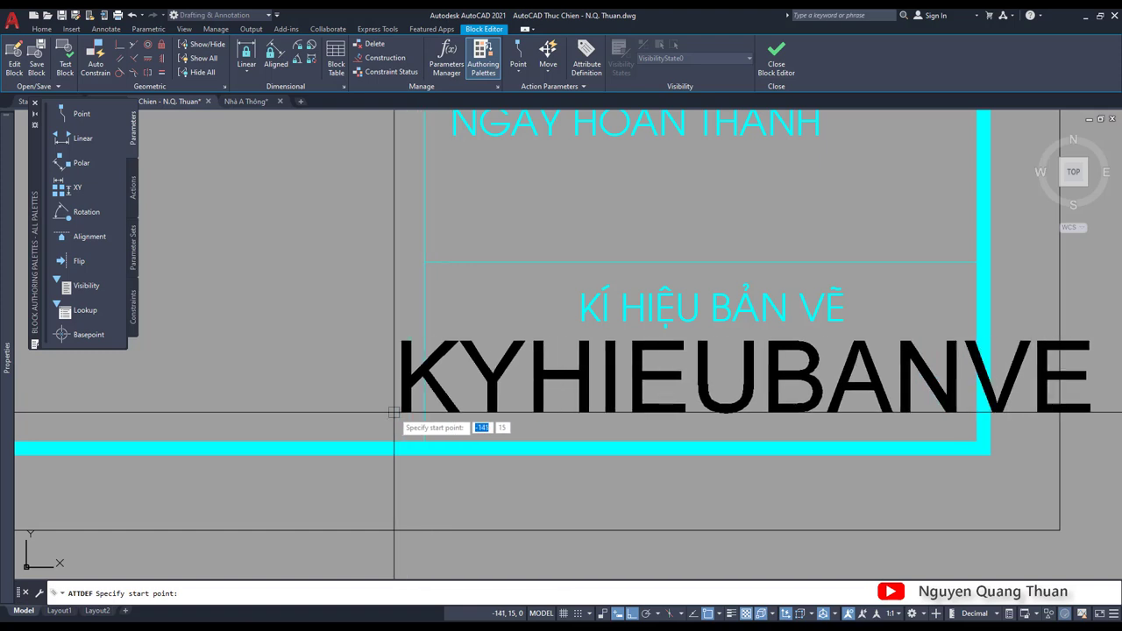
{"action": "scroll", "coordinate": [377, 413], "scroll_direction": "down", "scroll_amount": 3}
{"action": "left_click", "coordinate": [305, 406]}
{"action": "left_click", "coordinate": [551, 393]}
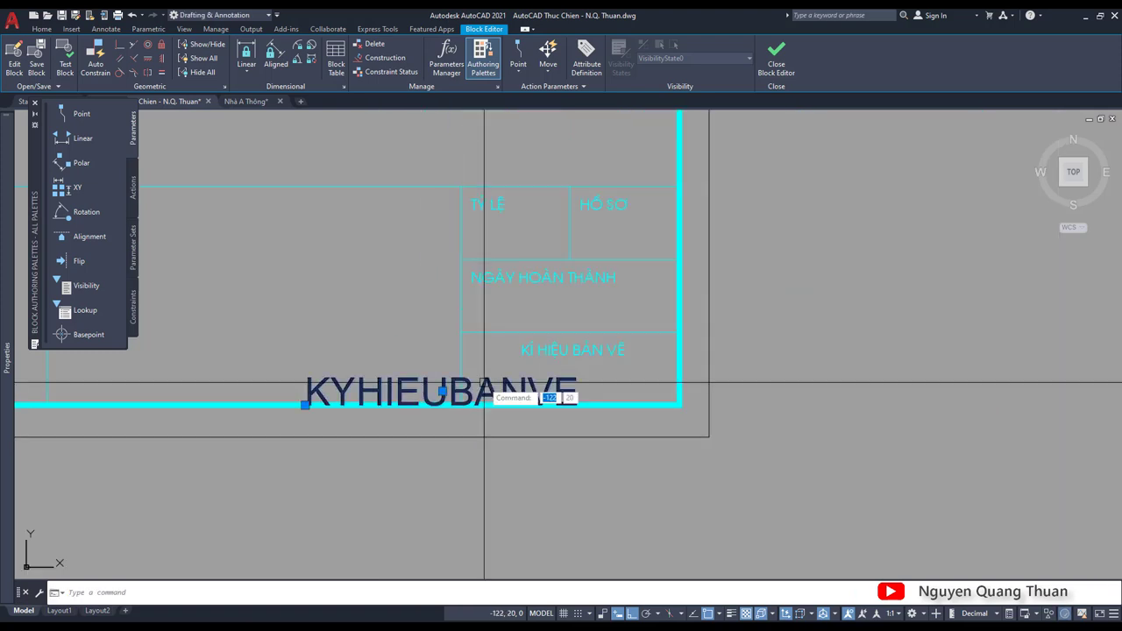
{"action": "type", "text": "m"}
{"action": "key", "text": "Return"}
{"action": "left_click", "coordinate": [520, 509]}
{"action": "left_click", "coordinate": [665, 505]}
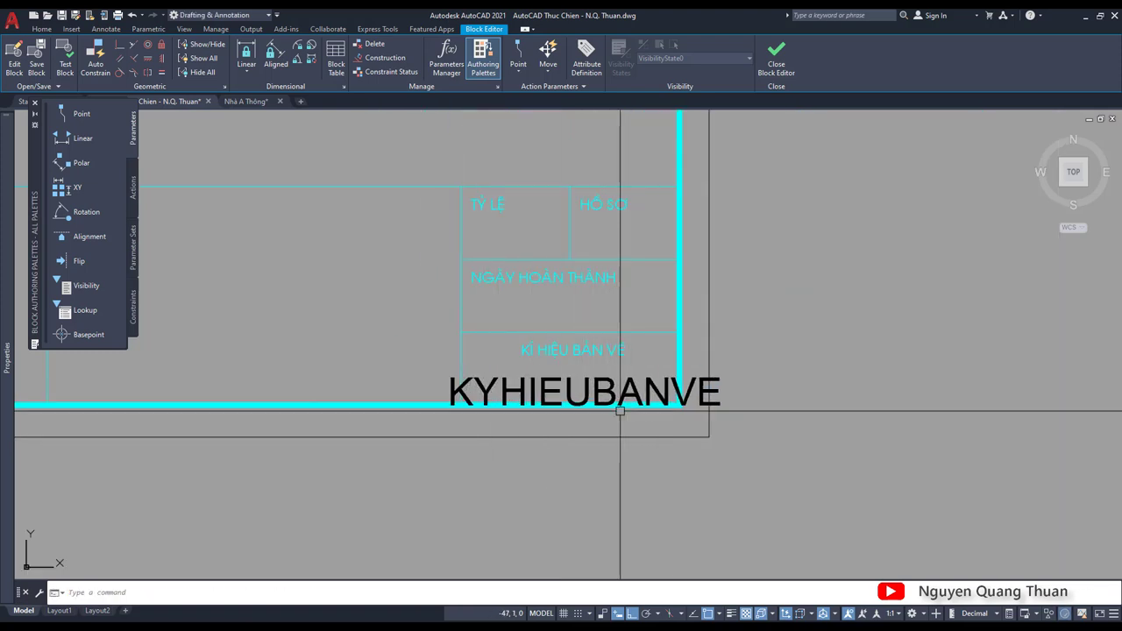
Center the attribute under the label and scale it by 1.05
{"action": "left_click", "coordinate": [698, 401]}
{"action": "type", "text": "m"}
{"action": "key", "text": "Return"}
{"action": "left_click", "coordinate": [842, 469]}
{"action": "left_click", "coordinate": [840, 466]}
{"action": "left_click", "coordinate": [594, 381]}
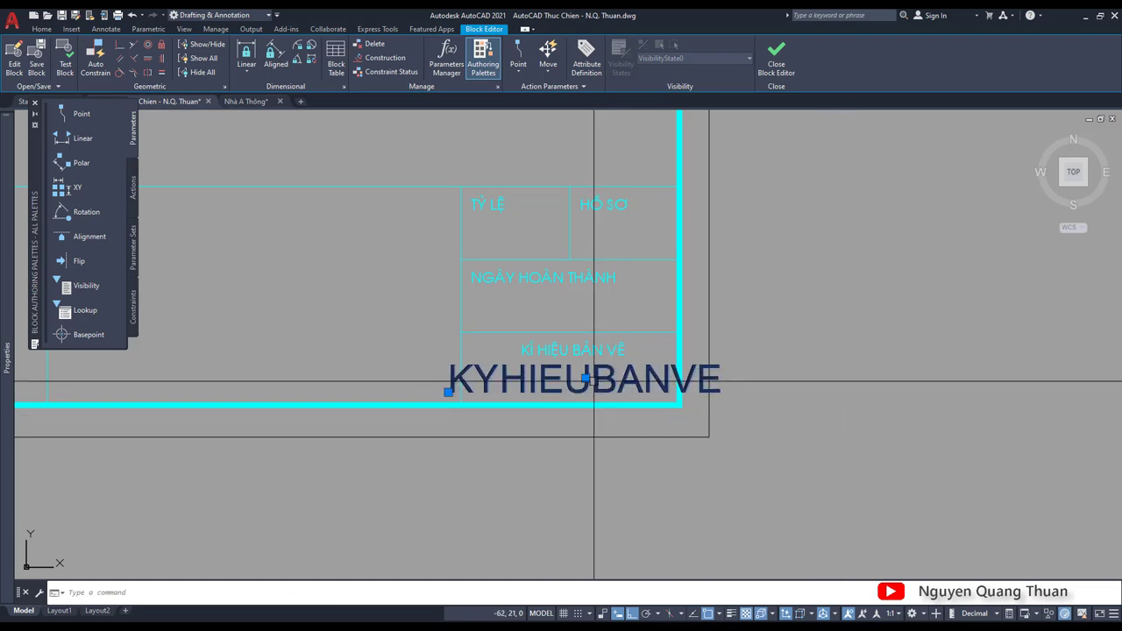
{"action": "key", "text": "Return"}
{"action": "scroll", "coordinate": [593, 387], "scroll_direction": "up", "scroll_amount": 2}
{"action": "left_click", "coordinate": [567, 380]}
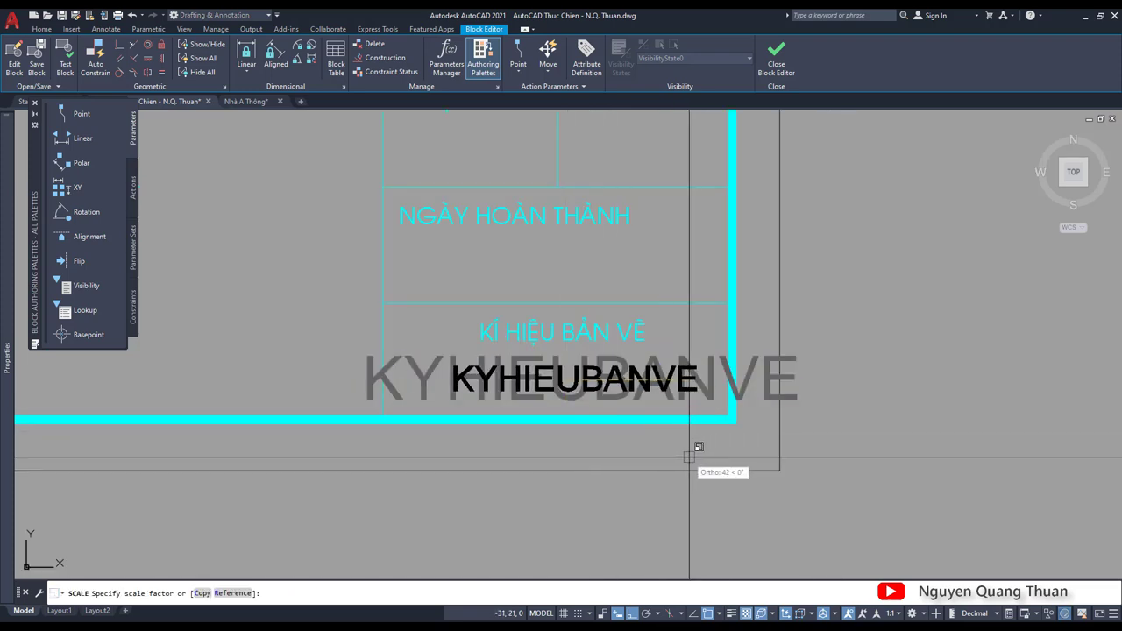
{"action": "type", "text": "1.05"}
{"action": "key", "text": "Return"}
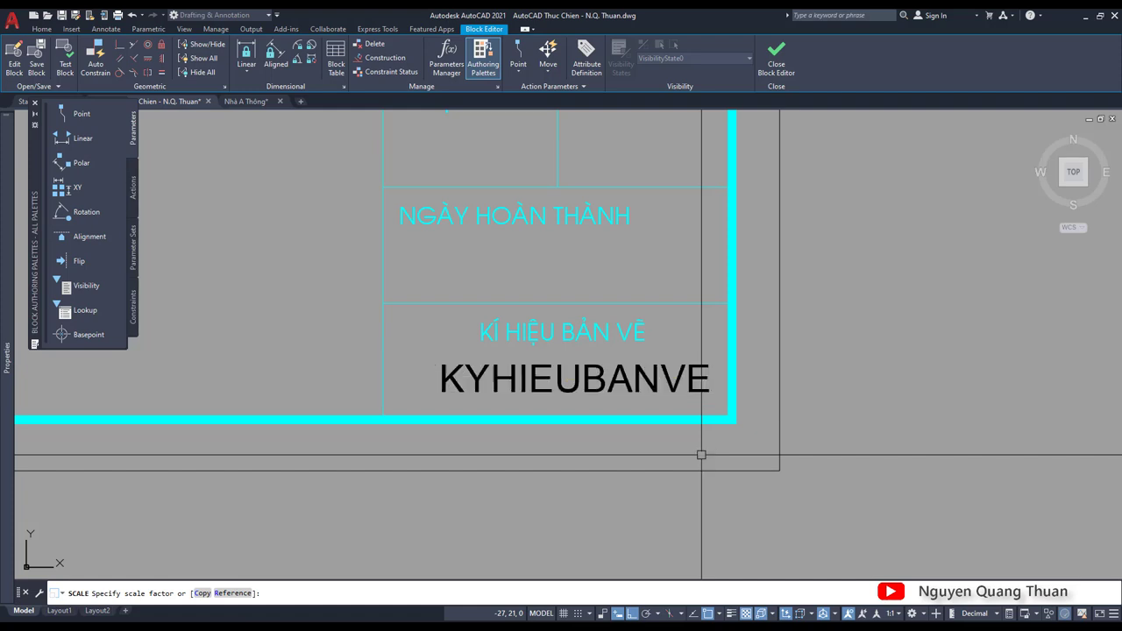
Nudge the attribute slightly left twice so it fits inside the drawing-code cell
{"action": "type", "text": "m"}
{"action": "key", "text": "Return"}
{"action": "left_click", "coordinate": [692, 456]}
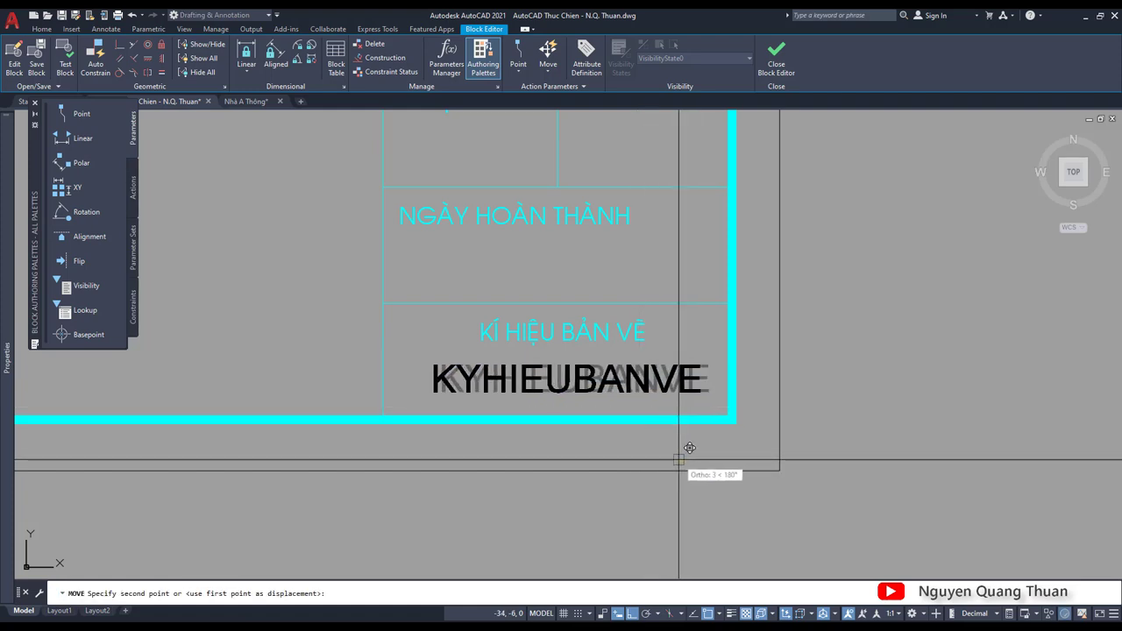
{"action": "left_click", "coordinate": [681, 456]}
{"action": "left_click", "coordinate": [652, 370]}
{"action": "type", "text": "m"}
{"action": "key", "text": "Return"}
{"action": "left_click", "coordinate": [675, 452]}
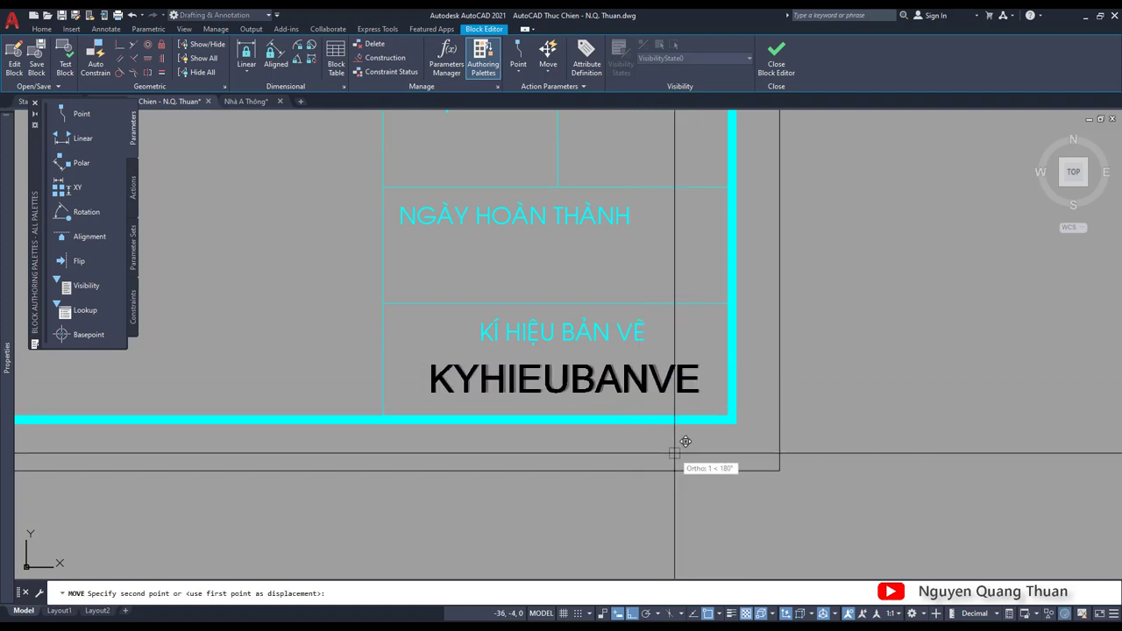
{"action": "left_click", "coordinate": [673, 451]}
{"action": "scroll", "coordinate": [486, 341], "scroll_direction": "down", "scroll_amount": 4}
{"action": "scroll", "coordinate": [491, 375], "scroll_direction": "up", "scroll_amount": 1}
{"action": "scroll", "coordinate": [465, 359], "scroll_direction": "up", "scroll_amount": 3}
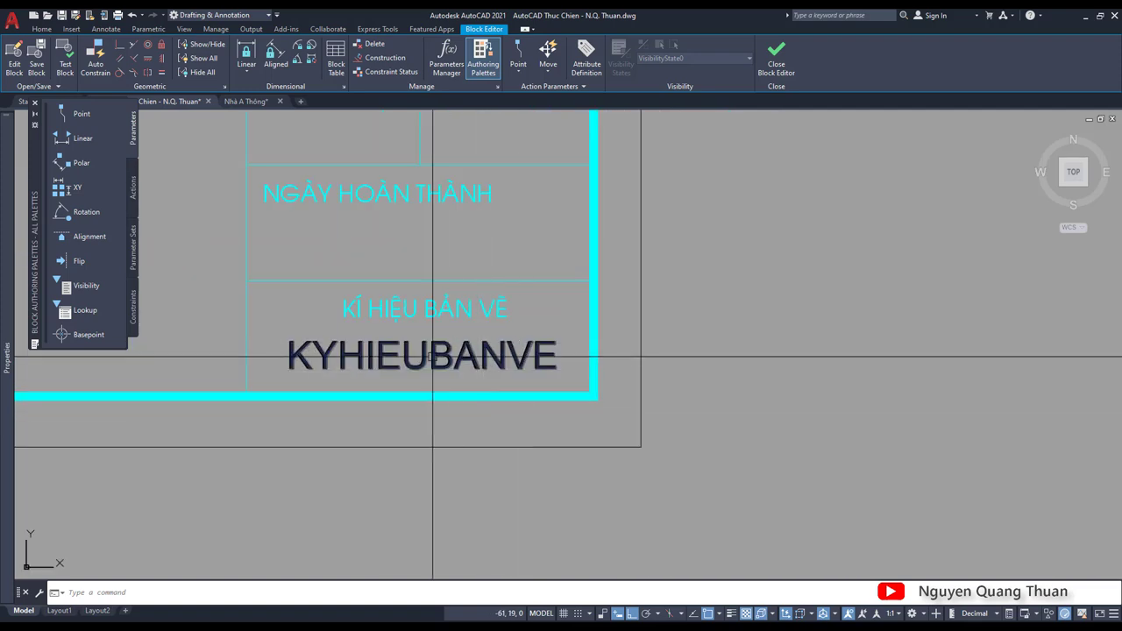
{"action": "left_click", "coordinate": [409, 351]}
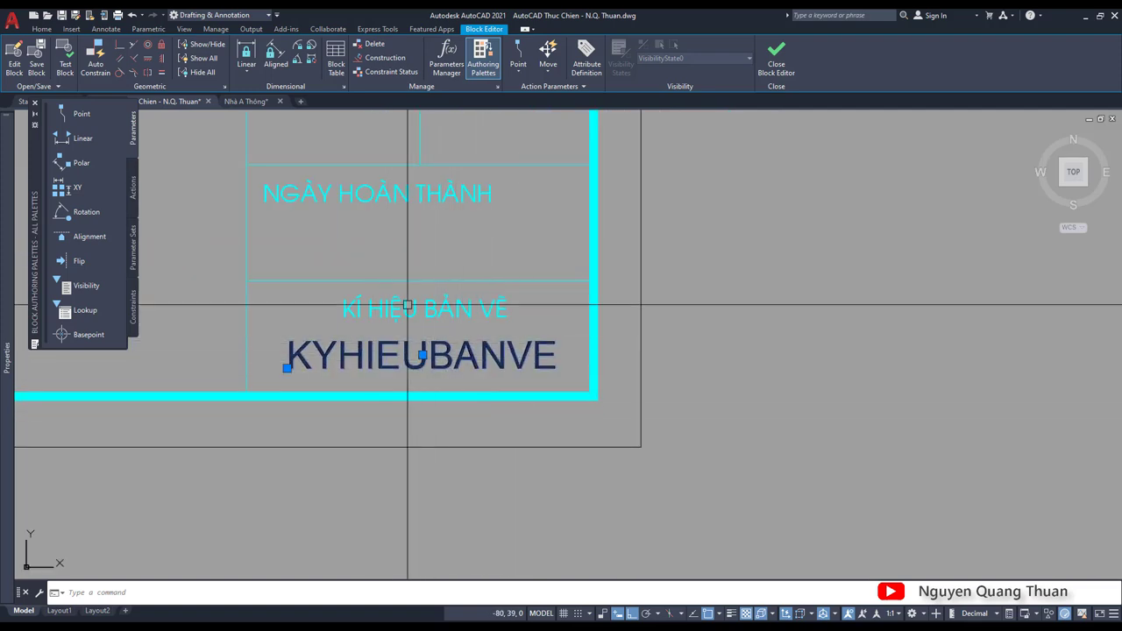
Put the KYHIEUBANVE attribute on the red Text 2 layer
{"action": "left_click", "coordinate": [41, 29]}
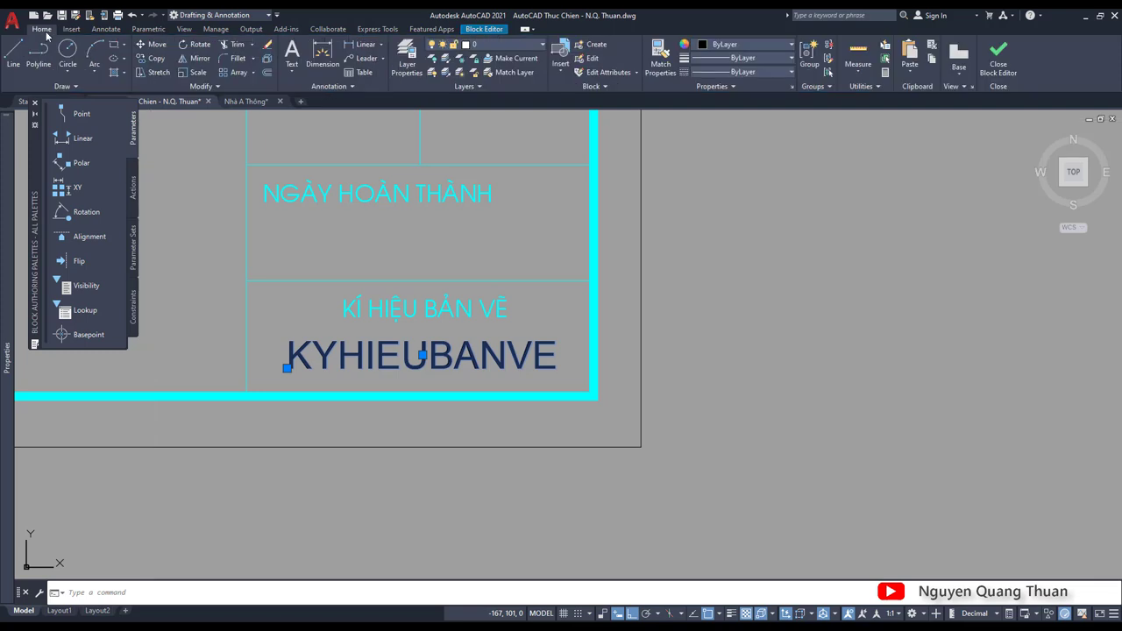
{"action": "left_click", "coordinate": [479, 46]}
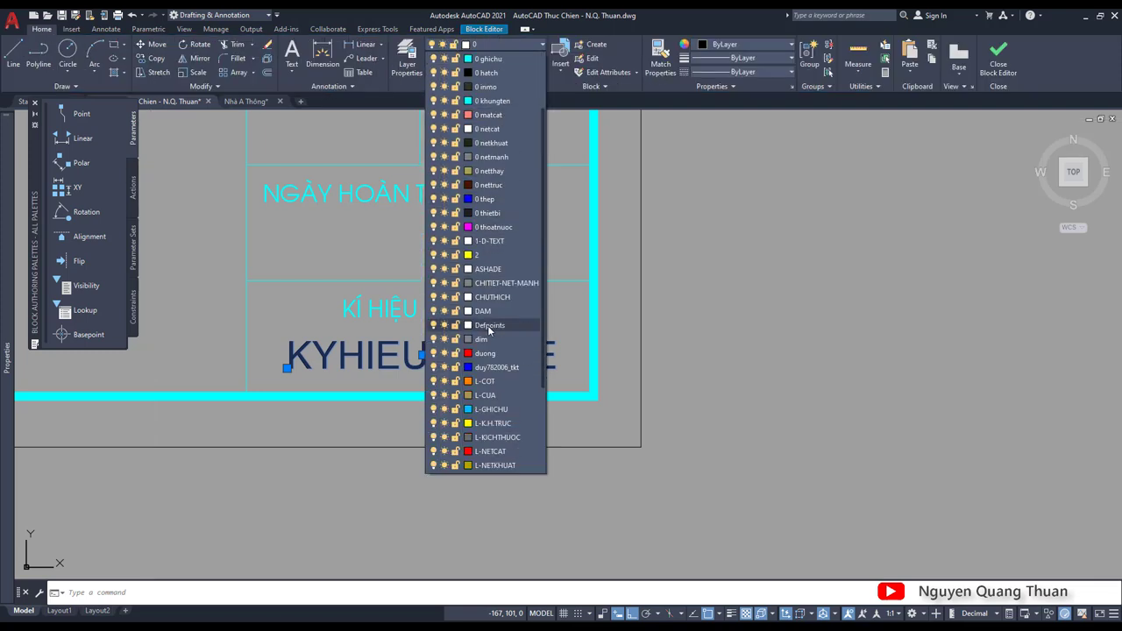
{"action": "scroll", "coordinate": [501, 321], "scroll_direction": "down", "scroll_amount": 1}
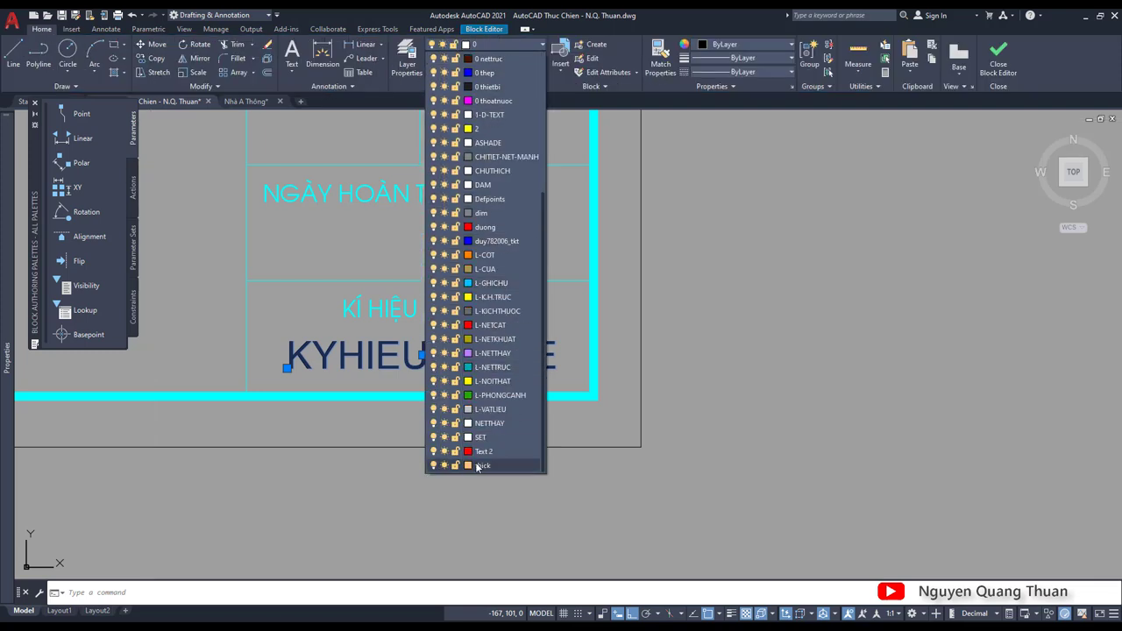
{"action": "left_click", "coordinate": [483, 451]}
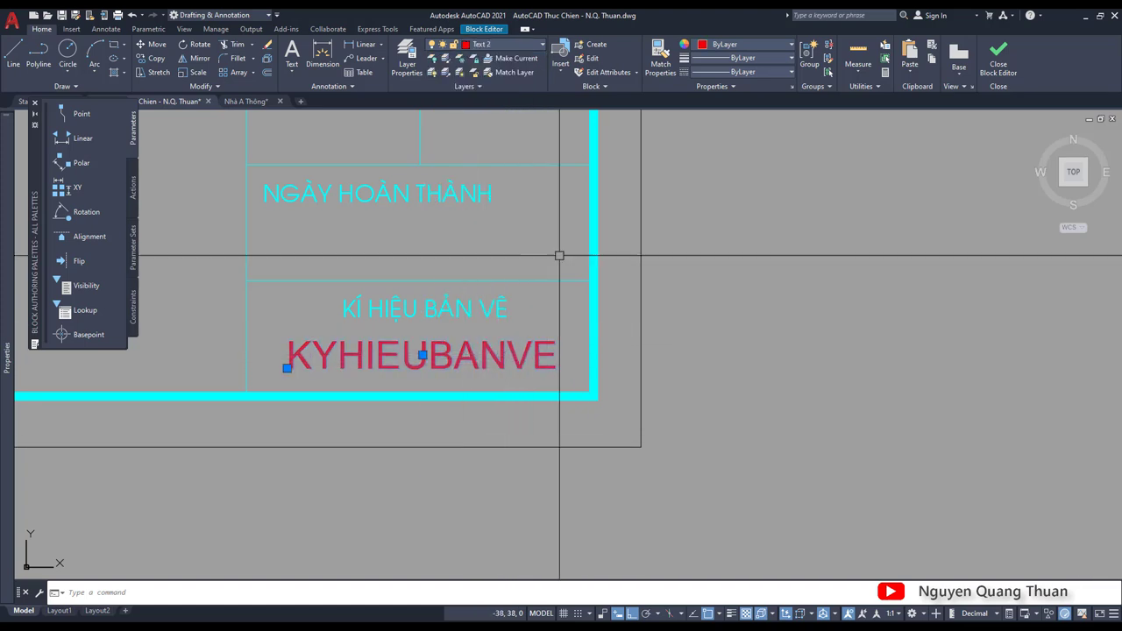
Close the Block Editor, saving the changes to khungTBngay28-5-2010
{"action": "key", "text": "Escape"}
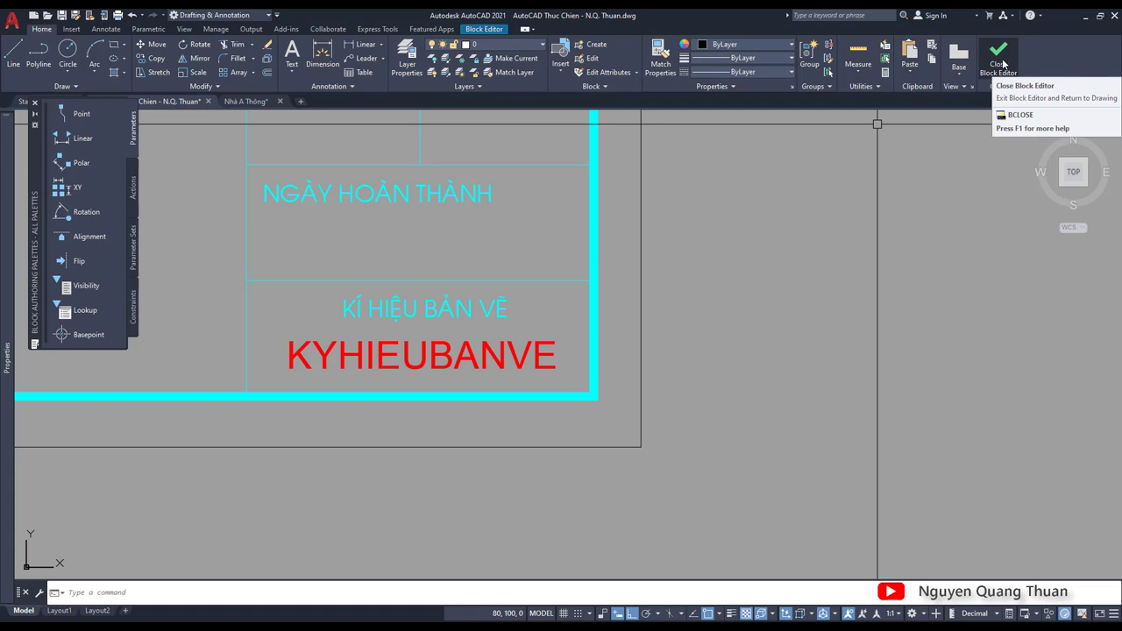
{"action": "left_click", "coordinate": [1002, 66]}
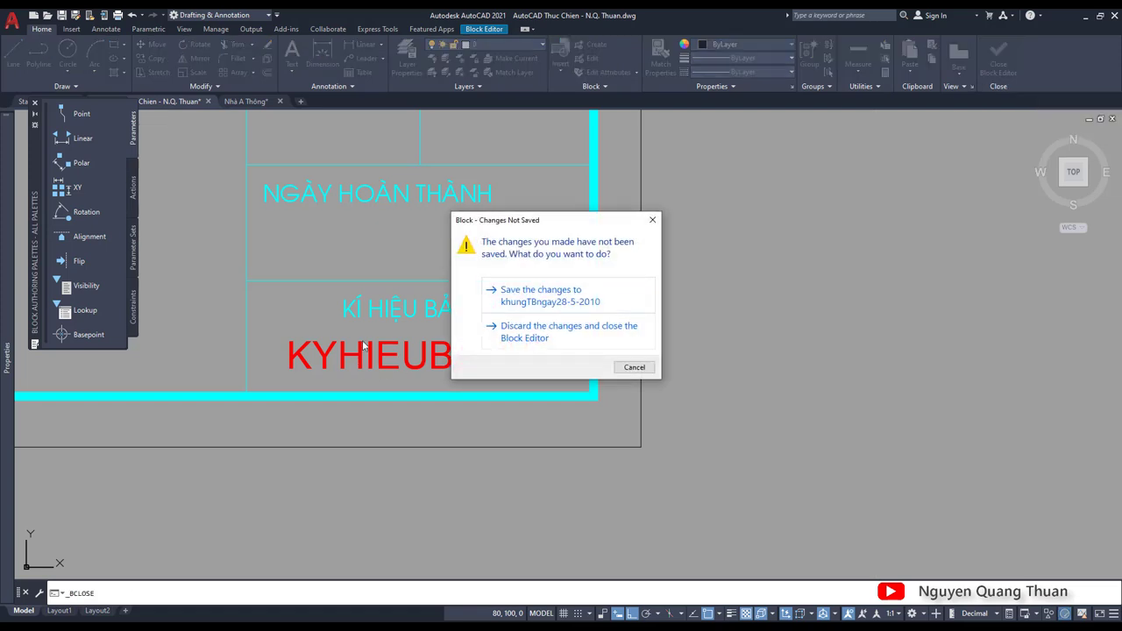
{"action": "left_click", "coordinate": [538, 301]}
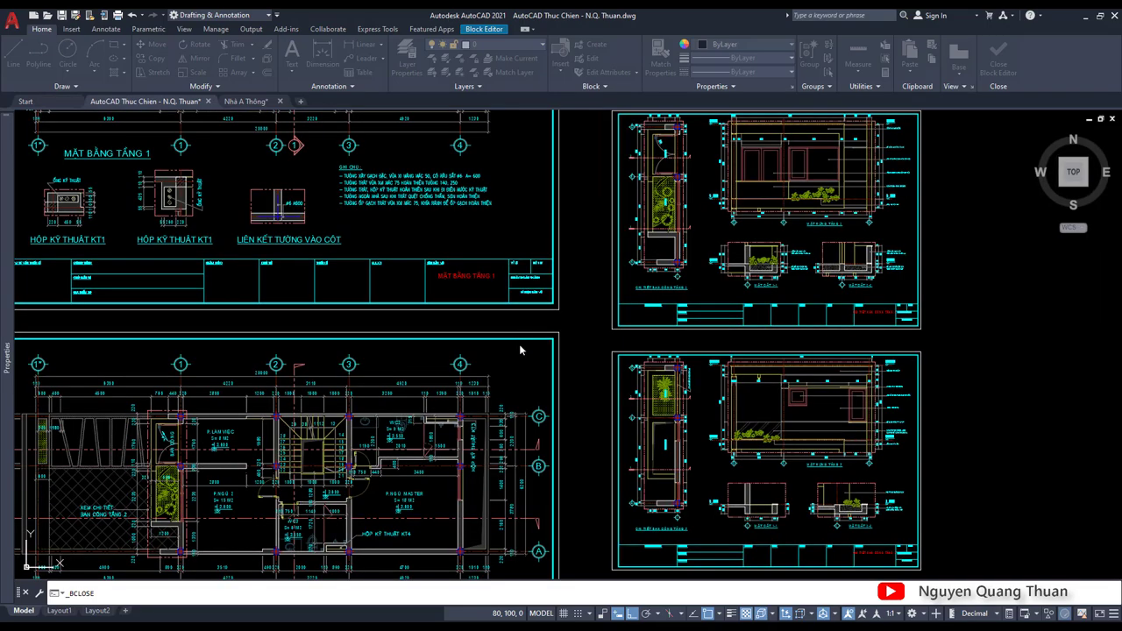
Run ATTSYNC on the khungTBngay28-5-2010 title block so its copies gain the KT-01 sheet-code attribute
{"action": "scroll", "coordinate": [568, 312], "scroll_direction": "up", "scroll_amount": 3}
{"action": "scroll", "coordinate": [568, 312], "scroll_direction": "up", "scroll_amount": 2}
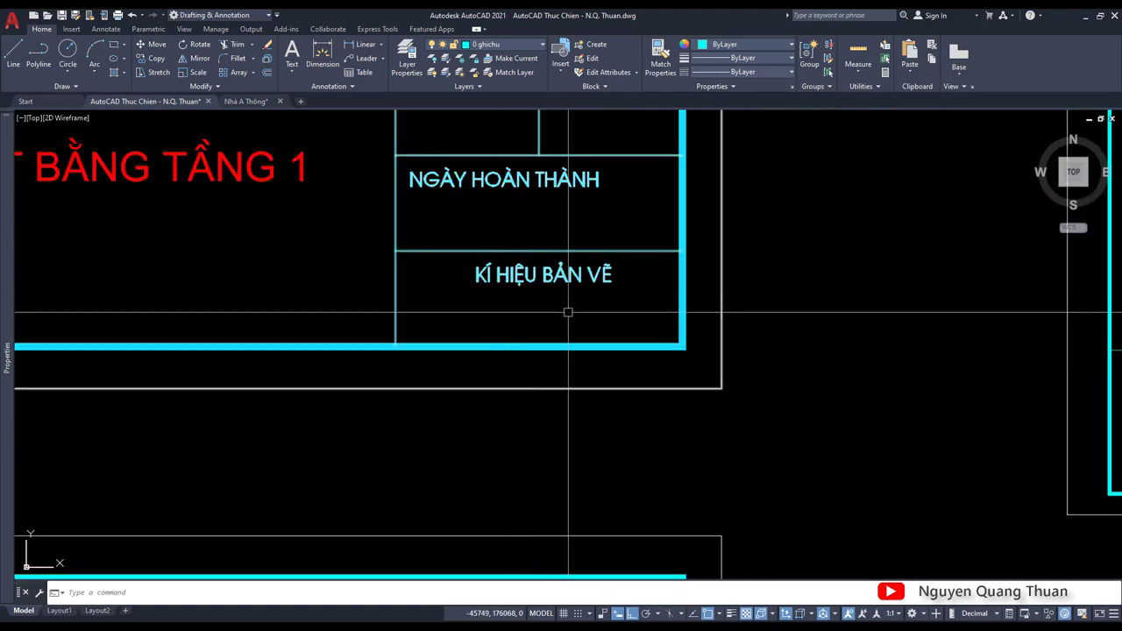
{"action": "scroll", "coordinate": [568, 312], "scroll_direction": "down", "scroll_amount": 2}
{"action": "scroll", "coordinate": [569, 342], "scroll_direction": "down", "scroll_amount": 2}
{"action": "scroll", "coordinate": [570, 373], "scroll_direction": "down", "scroll_amount": 2}
{"action": "scroll", "coordinate": [570, 403], "scroll_direction": "down", "scroll_amount": 1}
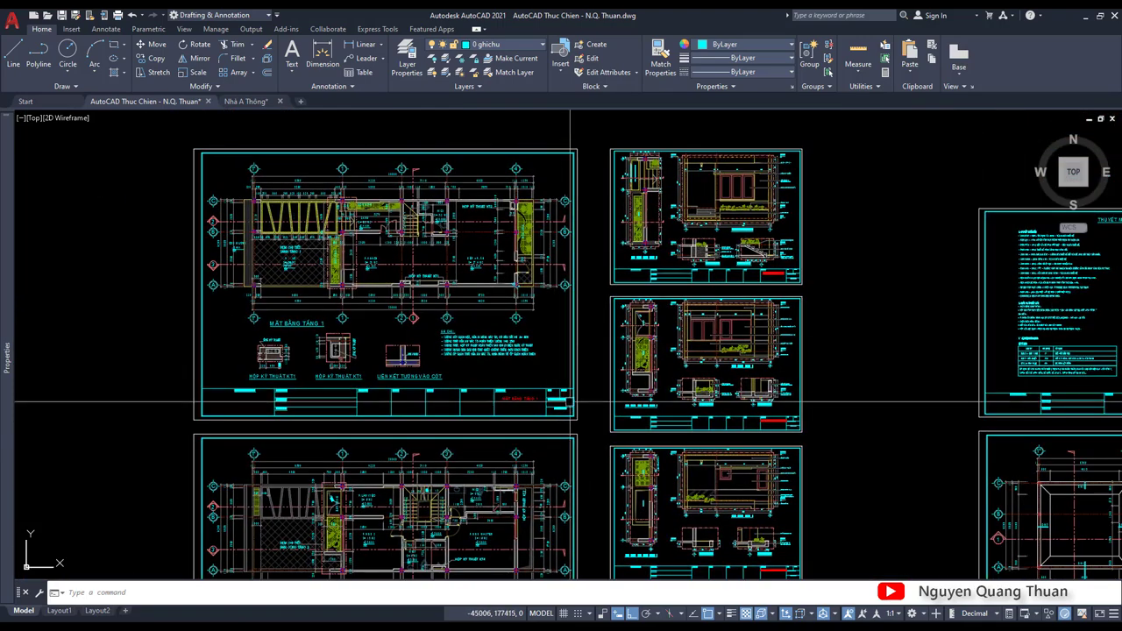
{"action": "scroll", "coordinate": [571, 404], "scroll_direction": "up", "scroll_amount": 5}
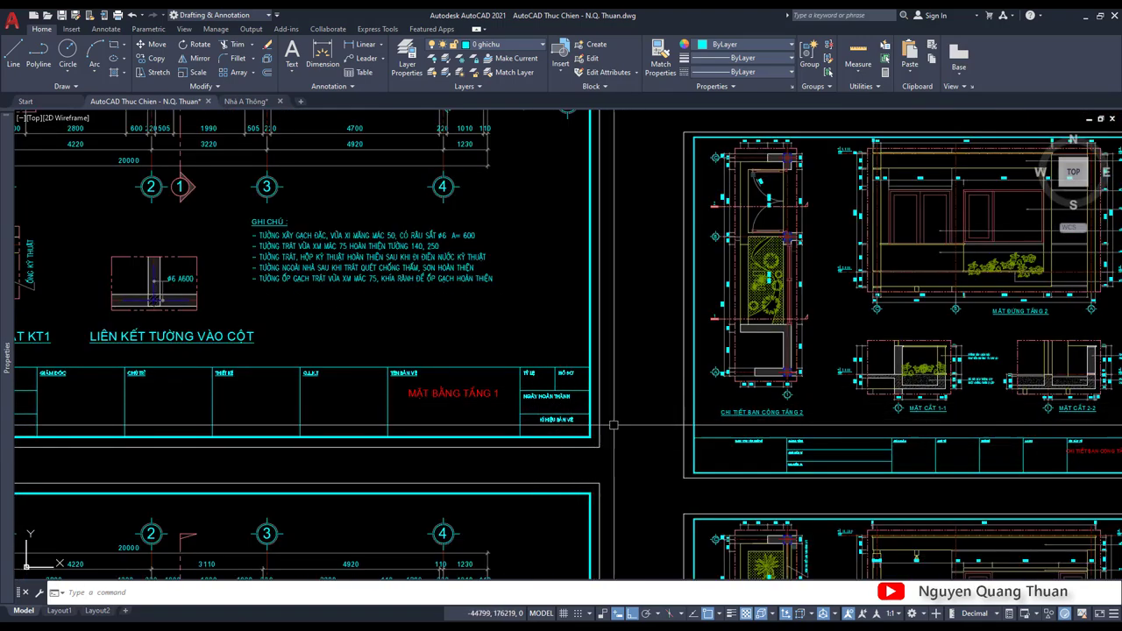
{"action": "scroll", "coordinate": [593, 396], "scroll_direction": "down", "scroll_amount": 4}
{"action": "scroll", "coordinate": [583, 404], "scroll_direction": "up", "scroll_amount": 4}
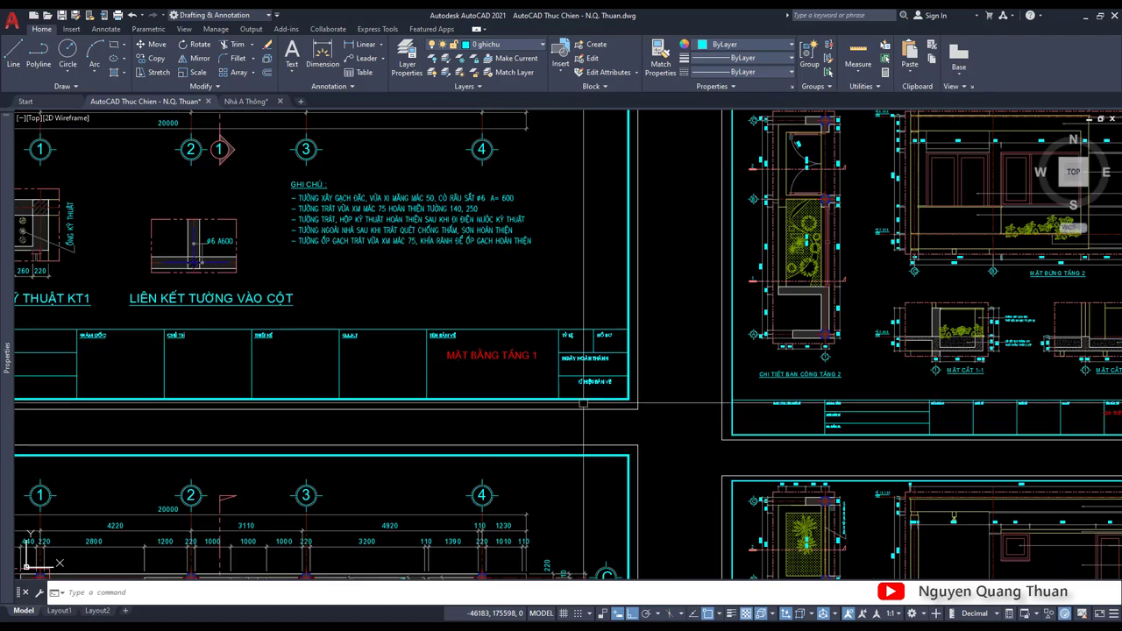
{"action": "scroll", "coordinate": [583, 404], "scroll_direction": "down", "scroll_amount": 4}
{"action": "scroll", "coordinate": [570, 372], "scroll_direction": "up", "scroll_amount": 6}
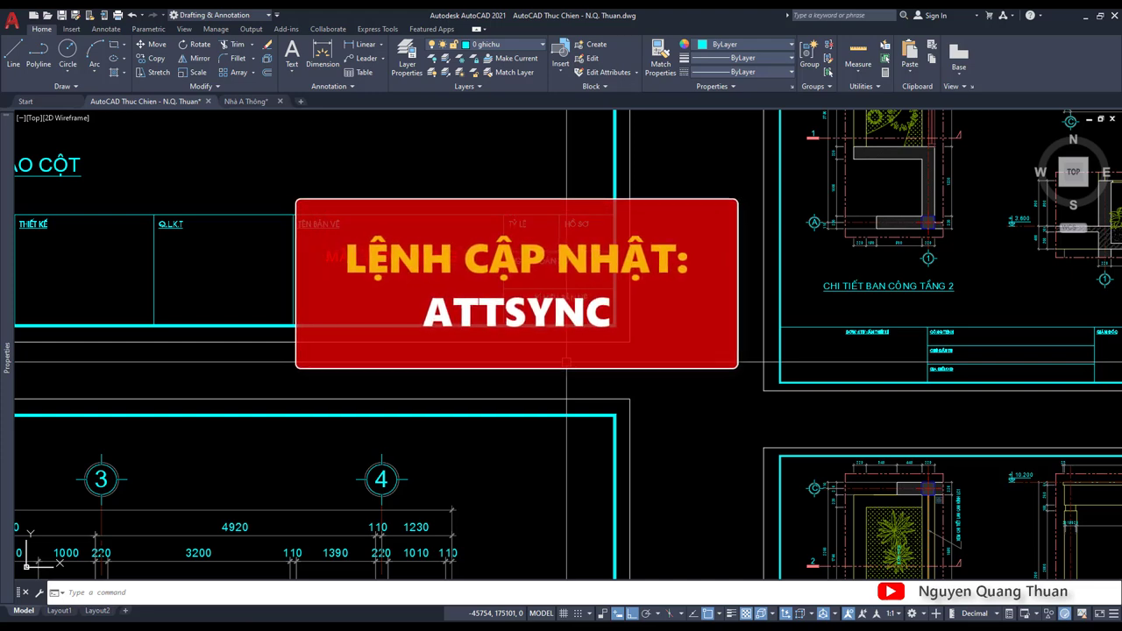
{"action": "type", "text": "ATT"}
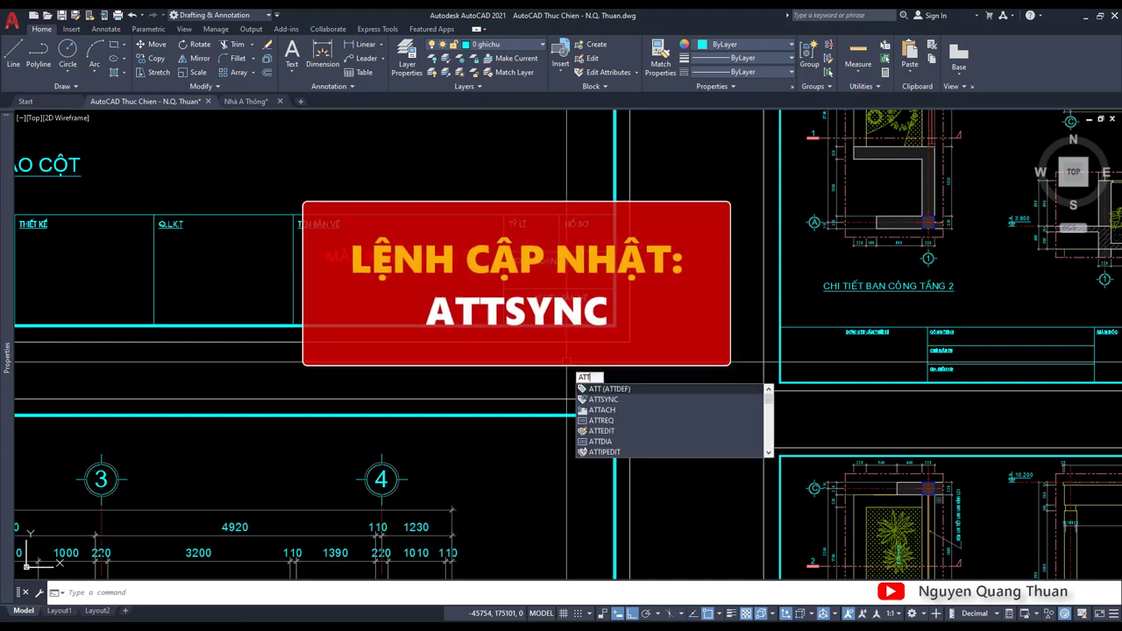
{"action": "left_click", "coordinate": [614, 400]}
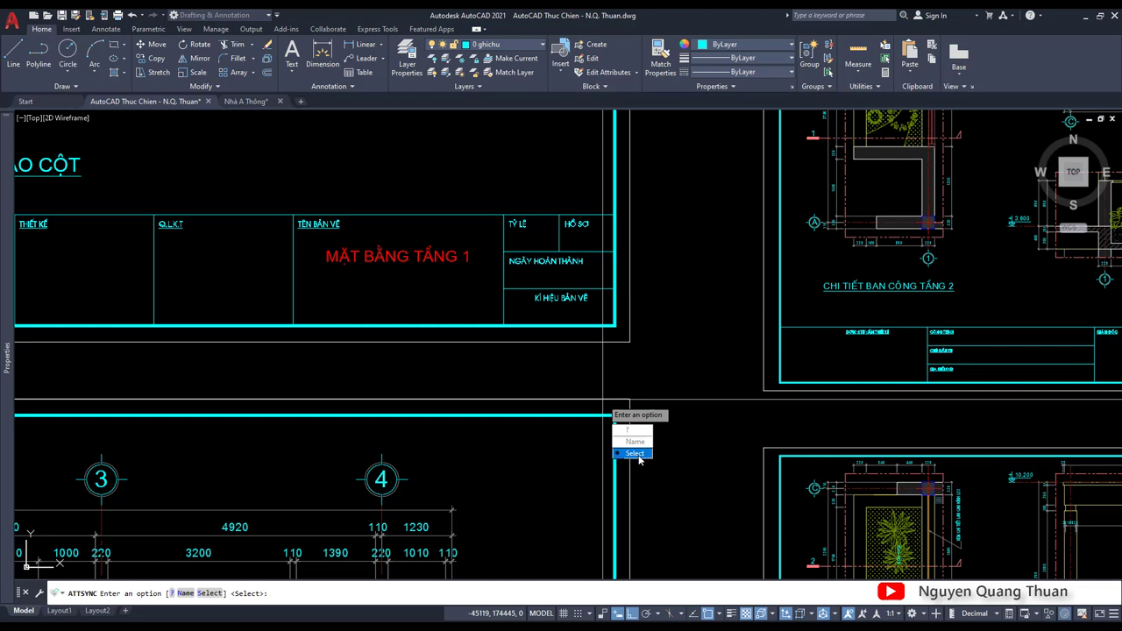
{"action": "type", "text": "S"}
{"action": "left_click", "coordinate": [645, 459]}
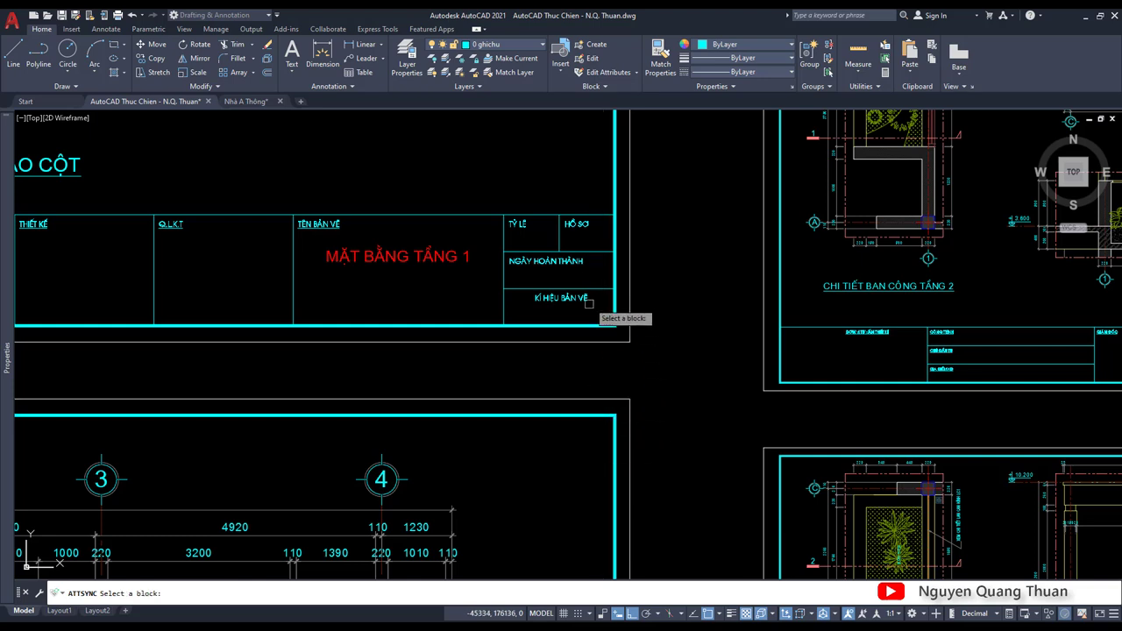
{"action": "left_click", "coordinate": [585, 331]}
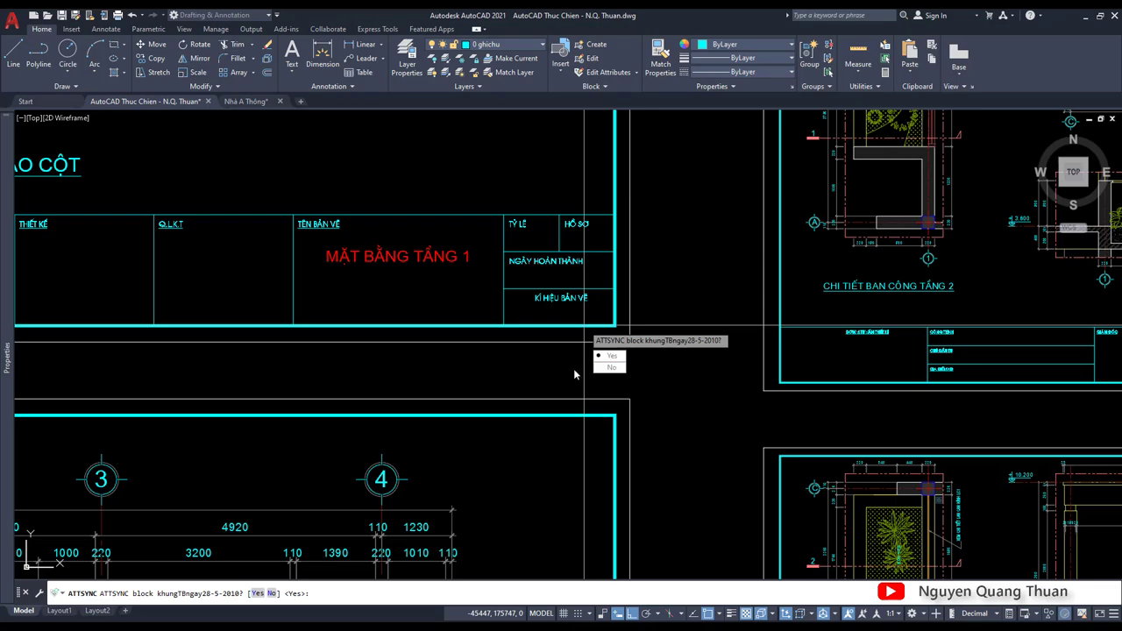
{"action": "key", "text": "Return"}
{"action": "scroll", "coordinate": [638, 347], "scroll_direction": "down", "scroll_amount": 2}
{"action": "scroll", "coordinate": [637, 347], "scroll_direction": "down", "scroll_amount": 3}
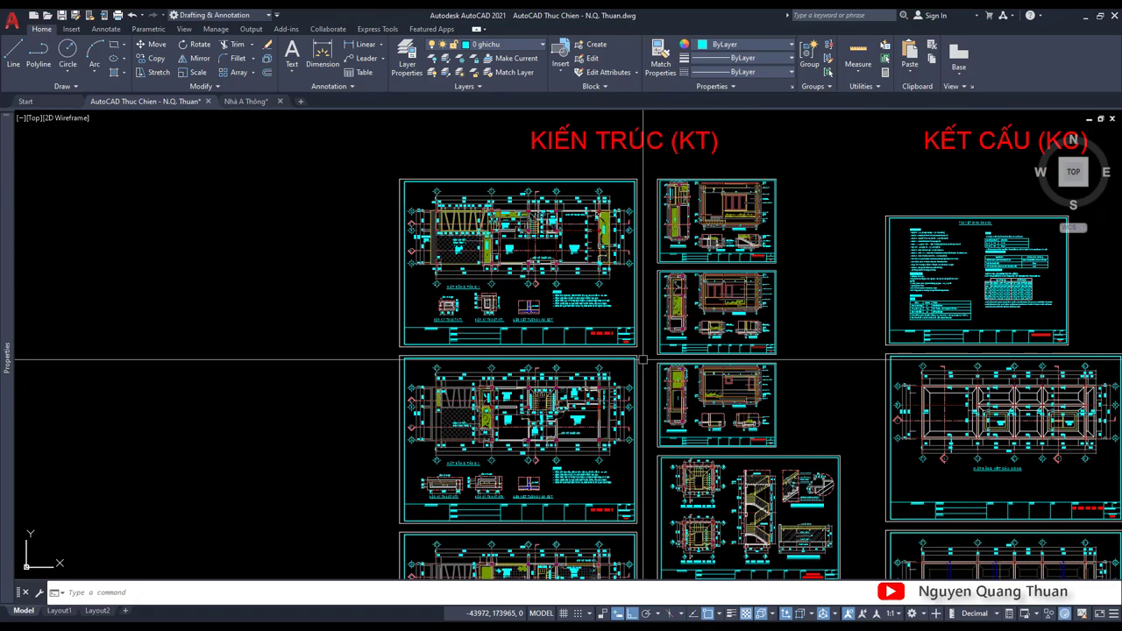
{"action": "scroll", "coordinate": [632, 350], "scroll_direction": "up", "scroll_amount": 2}
{"action": "scroll", "coordinate": [614, 346], "scroll_direction": "up", "scroll_amount": 2}
{"action": "scroll", "coordinate": [603, 343], "scroll_direction": "down", "scroll_amount": 2}
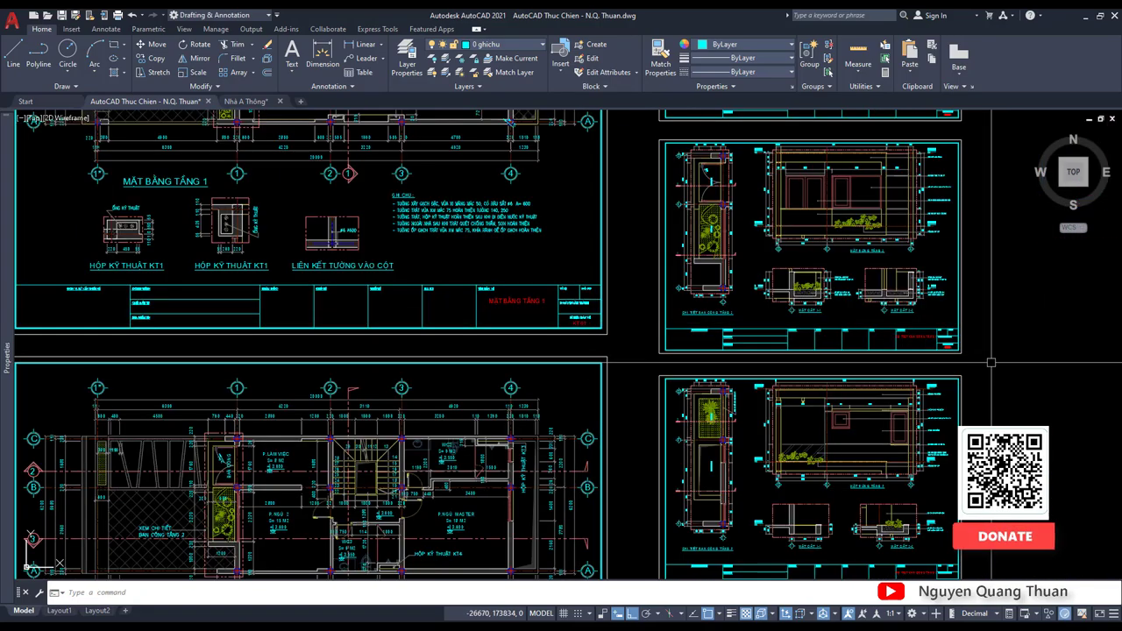
{"action": "scroll", "coordinate": [602, 344], "scroll_direction": "up", "scroll_amount": 4}
{"action": "scroll", "coordinate": [592, 359], "scroll_direction": "up", "scroll_amount": 2}
{"action": "scroll", "coordinate": [584, 375], "scroll_direction": "down", "scroll_amount": 2}
{"action": "scroll", "coordinate": [584, 374], "scroll_direction": "up", "scroll_amount": 4}
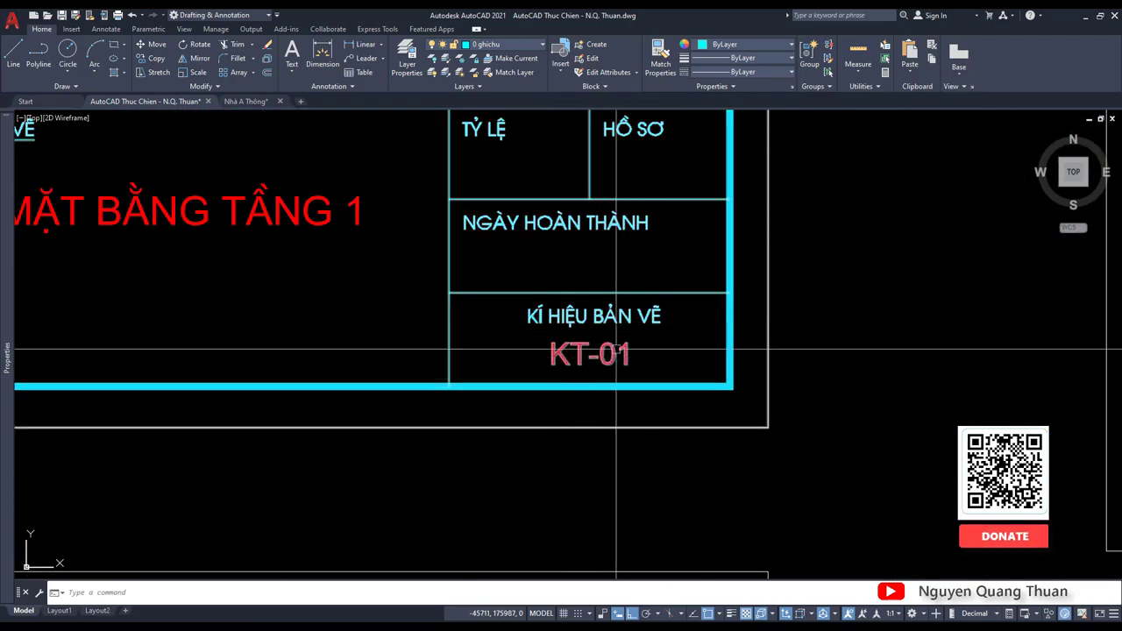
{"action": "scroll", "coordinate": [570, 352], "scroll_direction": "down", "scroll_amount": 4}
{"action": "scroll", "coordinate": [580, 306], "scroll_direction": "down", "scroll_amount": 2}
{"action": "scroll", "coordinate": [584, 394], "scroll_direction": "up", "scroll_amount": 2}
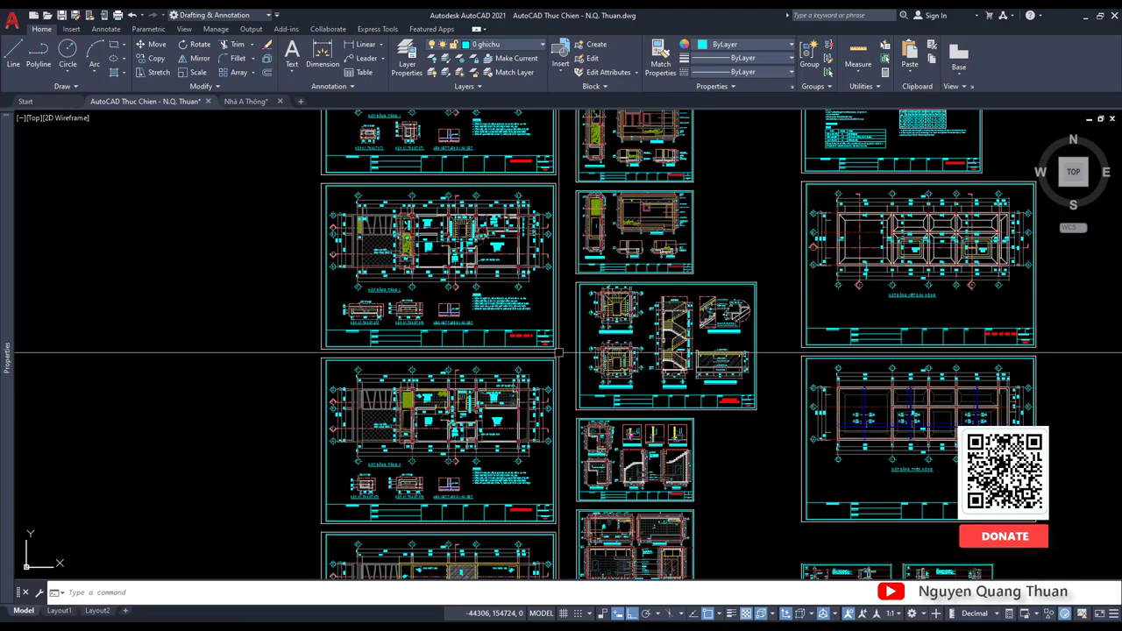
{"action": "scroll", "coordinate": [584, 394], "scroll_direction": "up", "scroll_amount": 6}
{"action": "scroll", "coordinate": [539, 321], "scroll_direction": "down", "scroll_amount": 6}
{"action": "scroll", "coordinate": [538, 321], "scroll_direction": "down", "scroll_amount": 1}
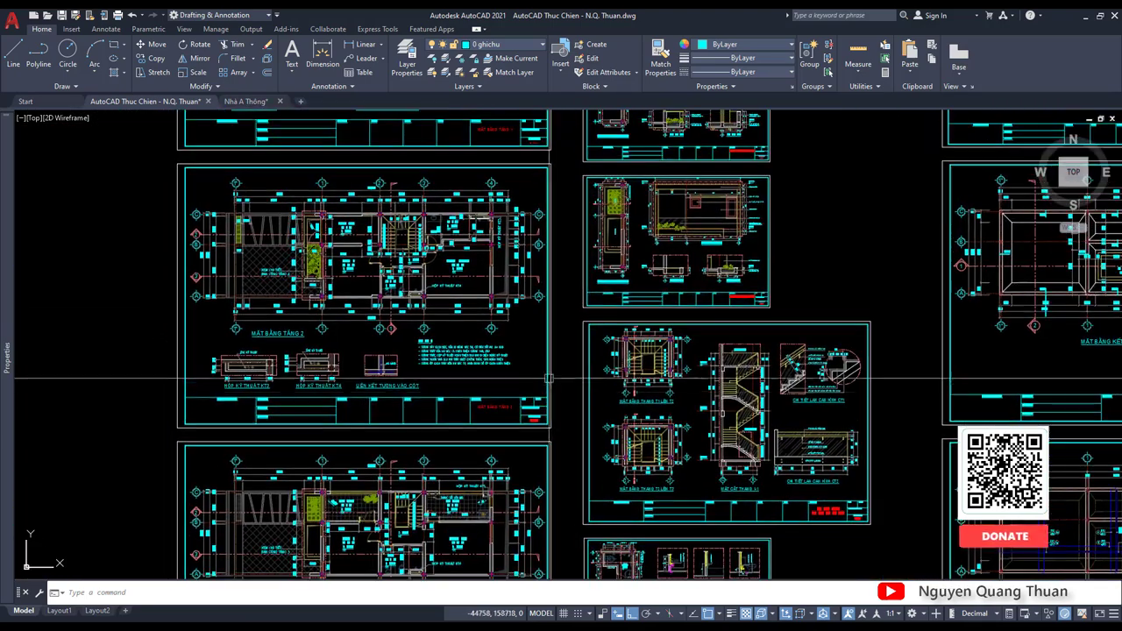
{"action": "scroll", "coordinate": [543, 368], "scroll_direction": "down", "scroll_amount": 4}
{"action": "scroll", "coordinate": [541, 348], "scroll_direction": "up", "scroll_amount": 2}
{"action": "scroll", "coordinate": [541, 349], "scroll_direction": "up", "scroll_amount": 4}
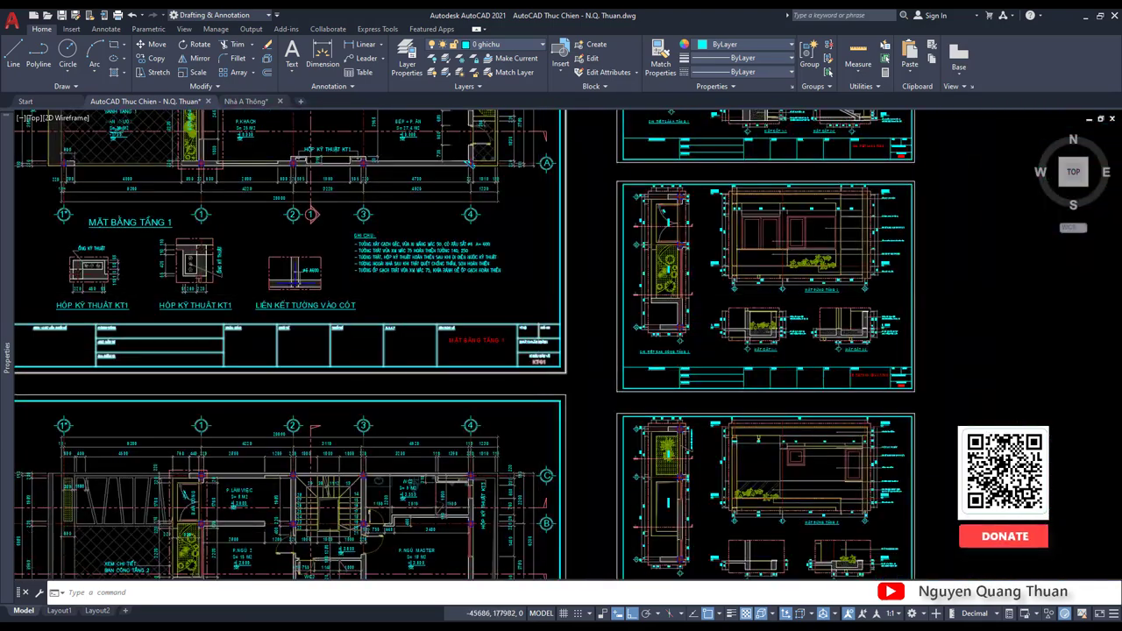
{"action": "scroll", "coordinate": [526, 316], "scroll_direction": "down", "scroll_amount": 4}
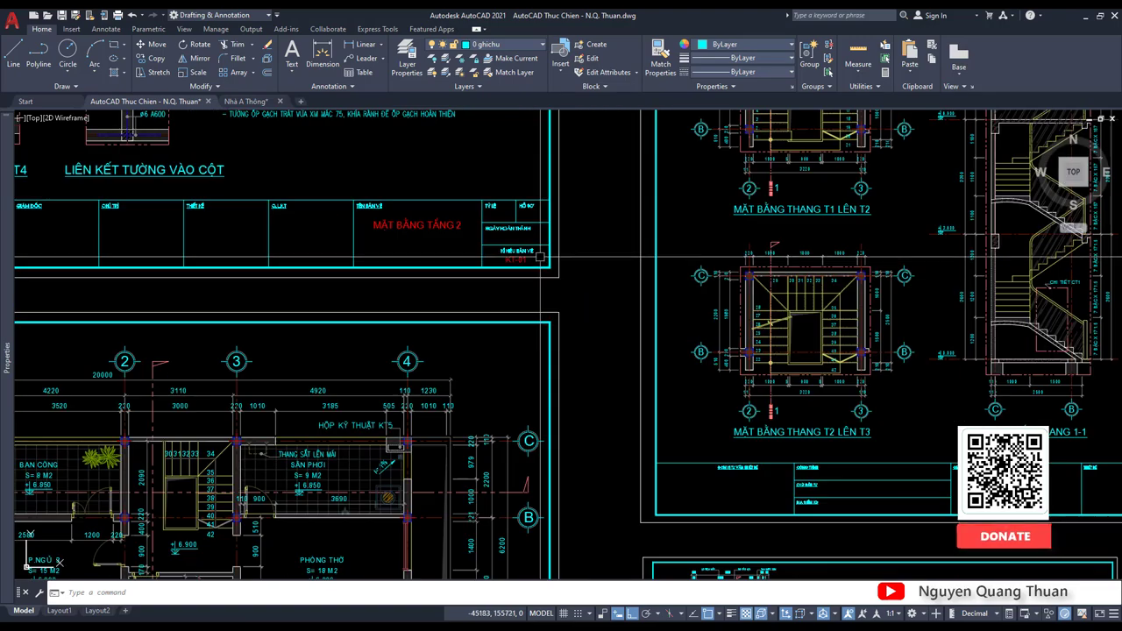
{"action": "scroll", "coordinate": [526, 351], "scroll_direction": "down", "scroll_amount": 2}
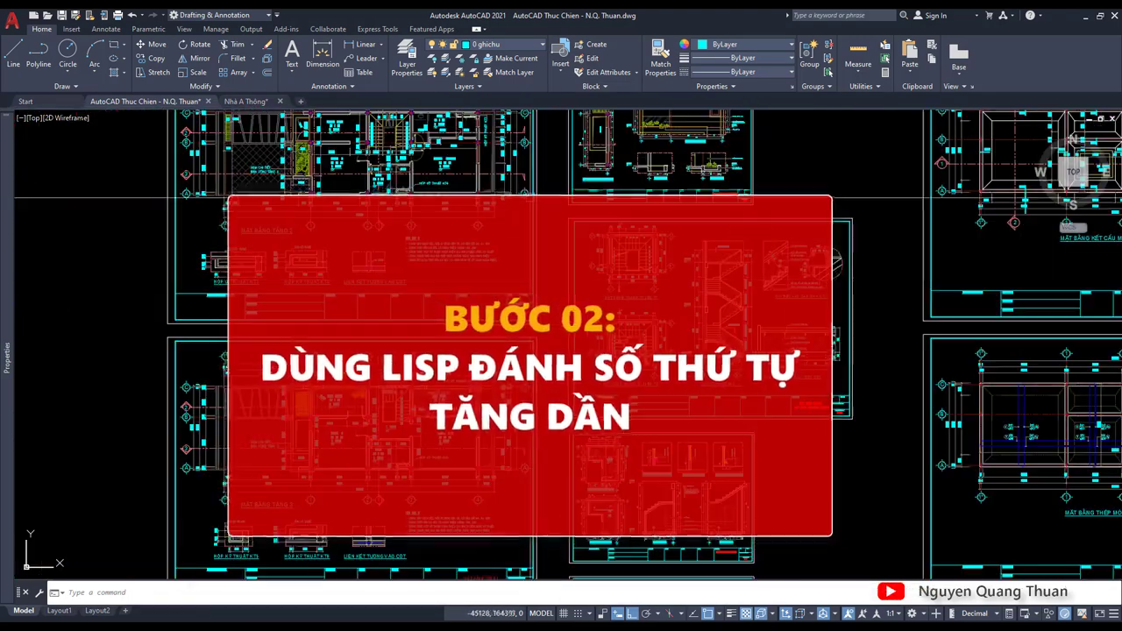
{"action": "scroll", "coordinate": [527, 351], "scroll_direction": "down", "scroll_amount": 2}
{"action": "scroll", "coordinate": [526, 351], "scroll_direction": "down", "scroll_amount": 1}
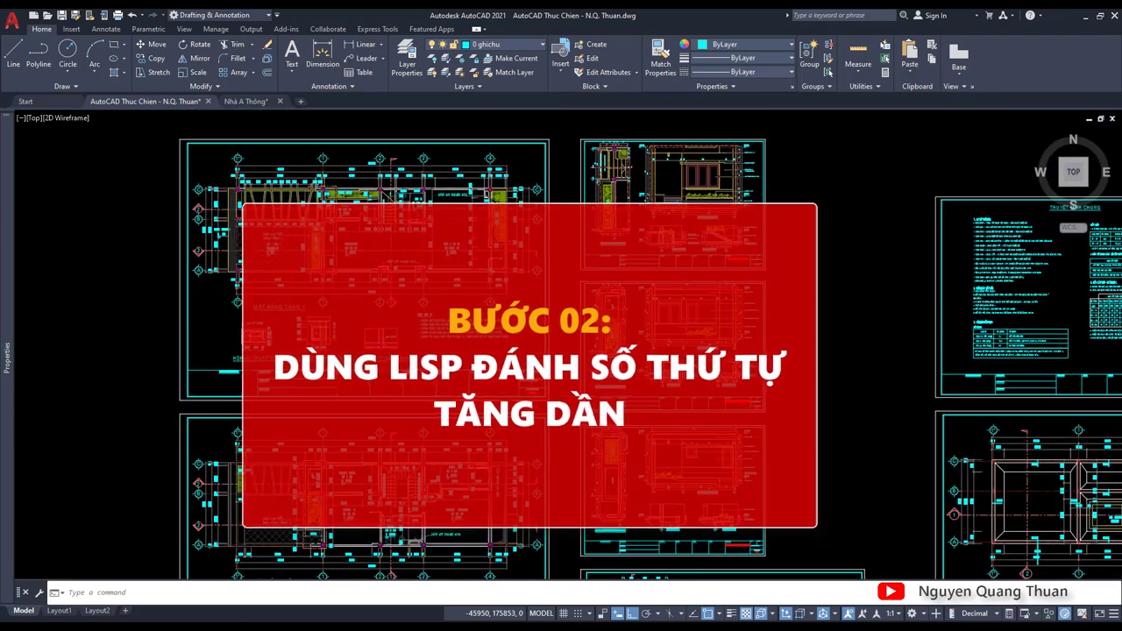
{"action": "scroll", "coordinate": [539, 429], "scroll_direction": "up", "scroll_amount": 5}
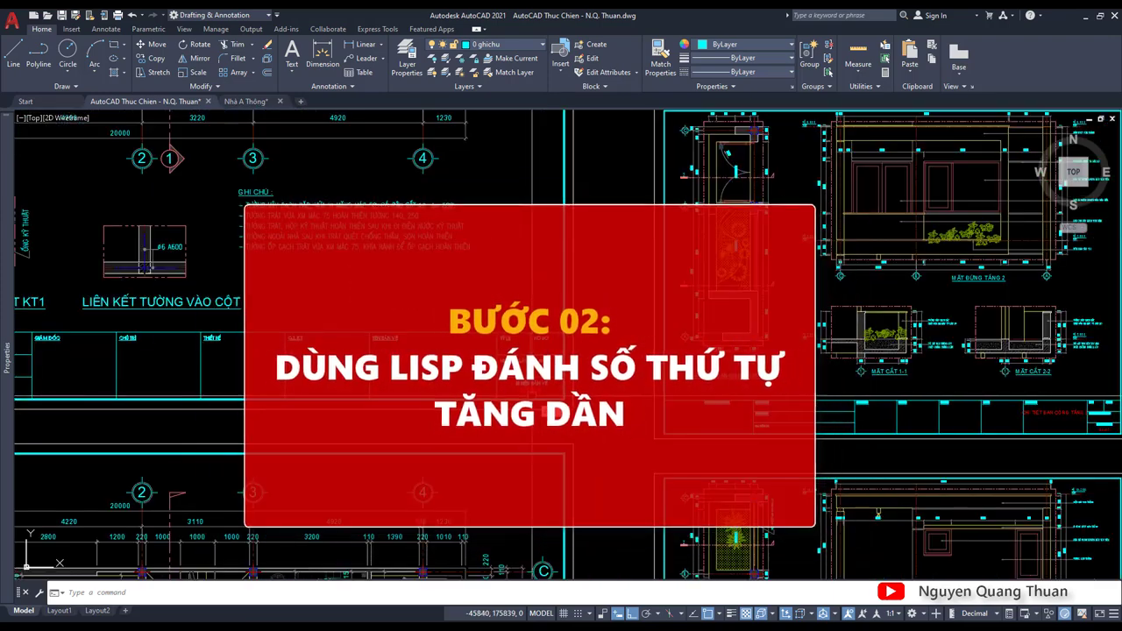
{"action": "type", "text": "AP"}
Load the Danh so thu tu block (KHBV).fas LISP routine with APPLOAD
{"action": "key", "text": "Return"}
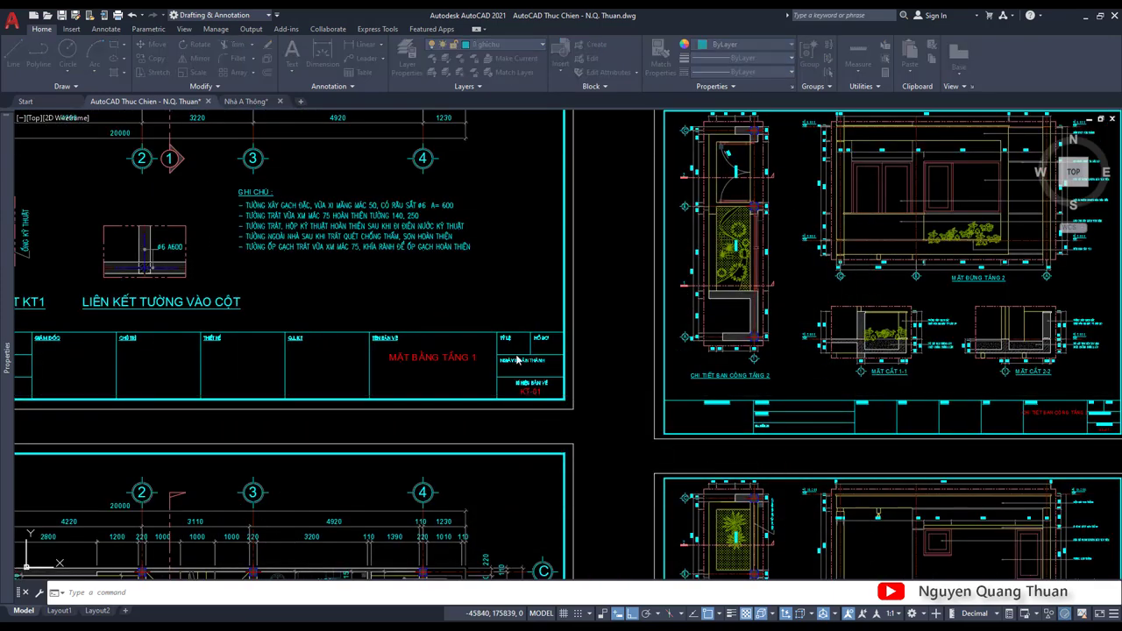
{"action": "scroll", "coordinate": [294, 203], "scroll_direction": "down", "scroll_amount": 3}
{"action": "scroll", "coordinate": [294, 202], "scroll_direction": "down", "scroll_amount": 1}
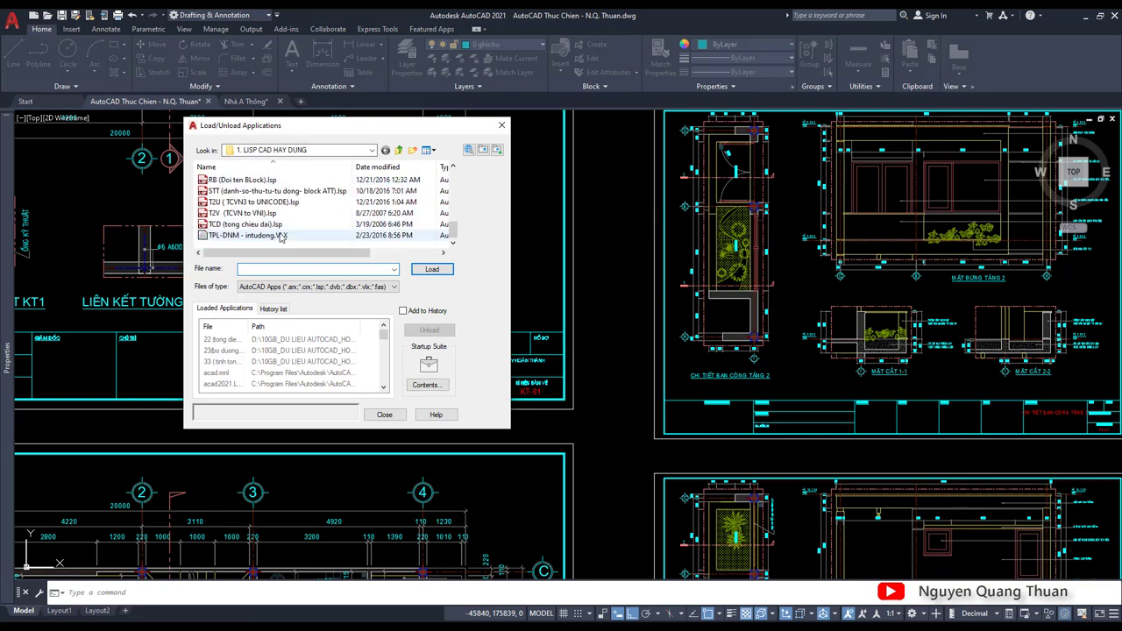
{"action": "scroll", "coordinate": [289, 232], "scroll_direction": "up", "scroll_amount": 3}
{"action": "scroll", "coordinate": [287, 230], "scroll_direction": "down", "scroll_amount": 1}
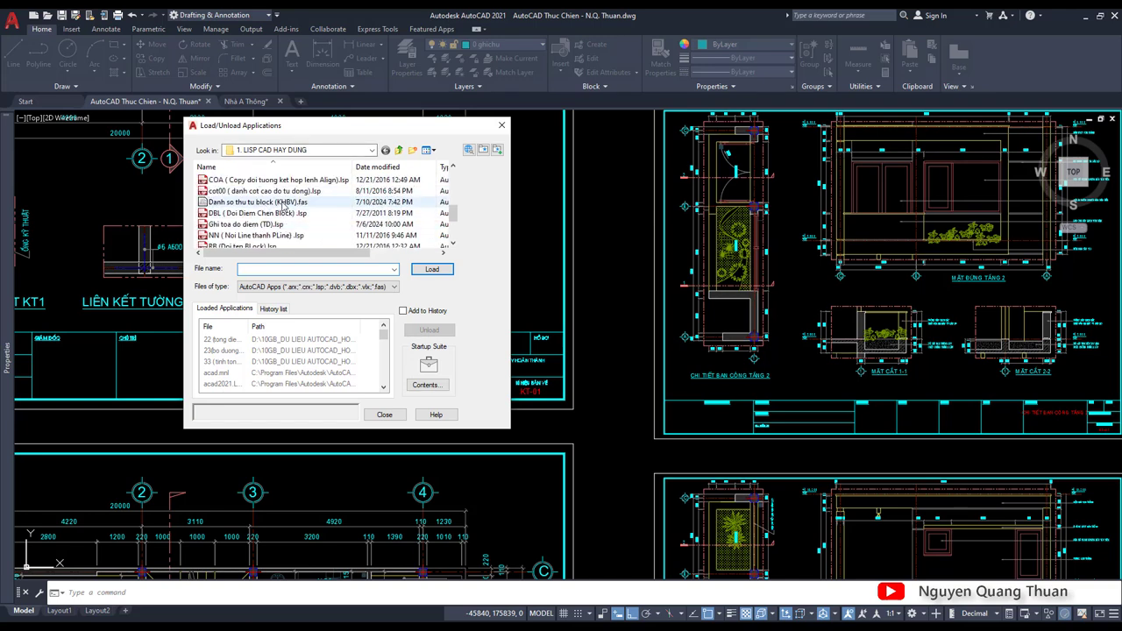
{"action": "left_click", "coordinate": [262, 202]}
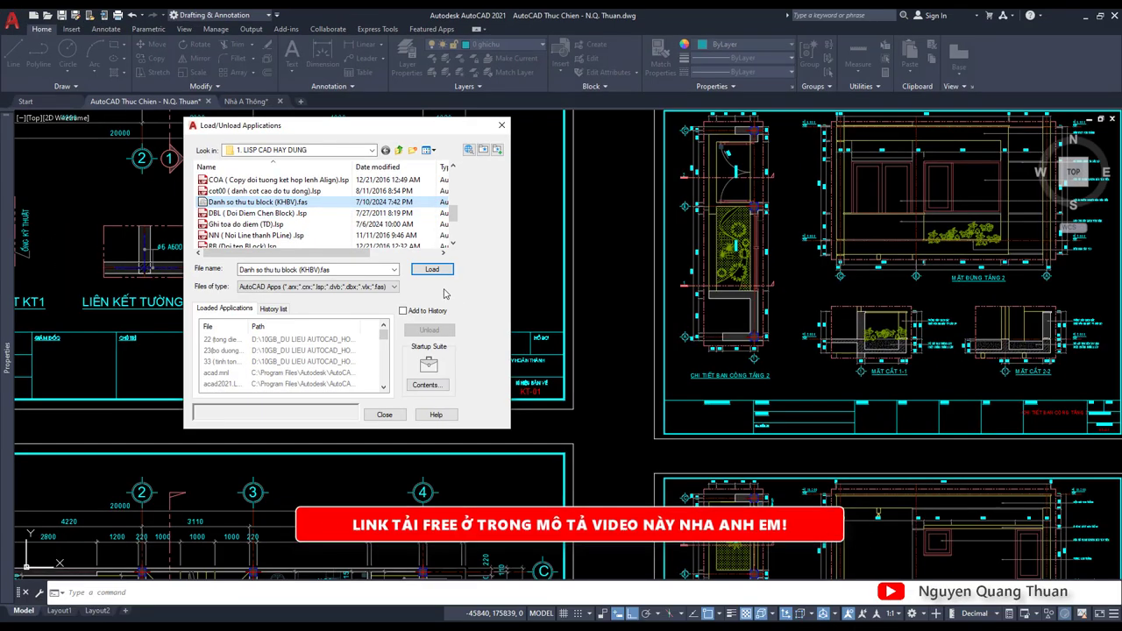
{"action": "left_click", "coordinate": [433, 269]}
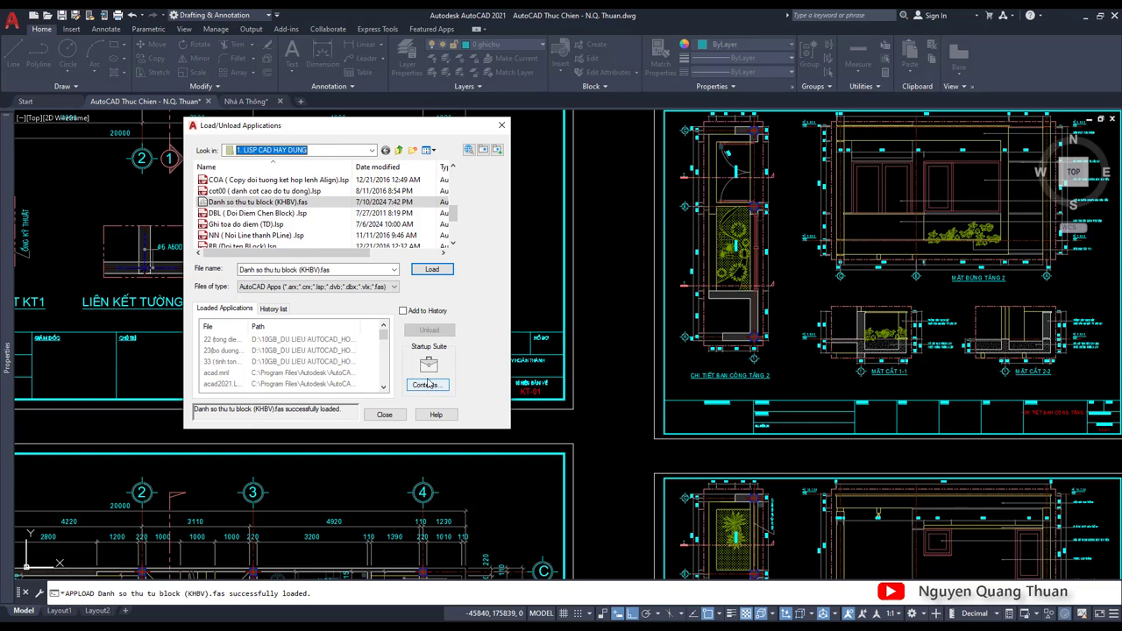
{"action": "left_click", "coordinate": [385, 416]}
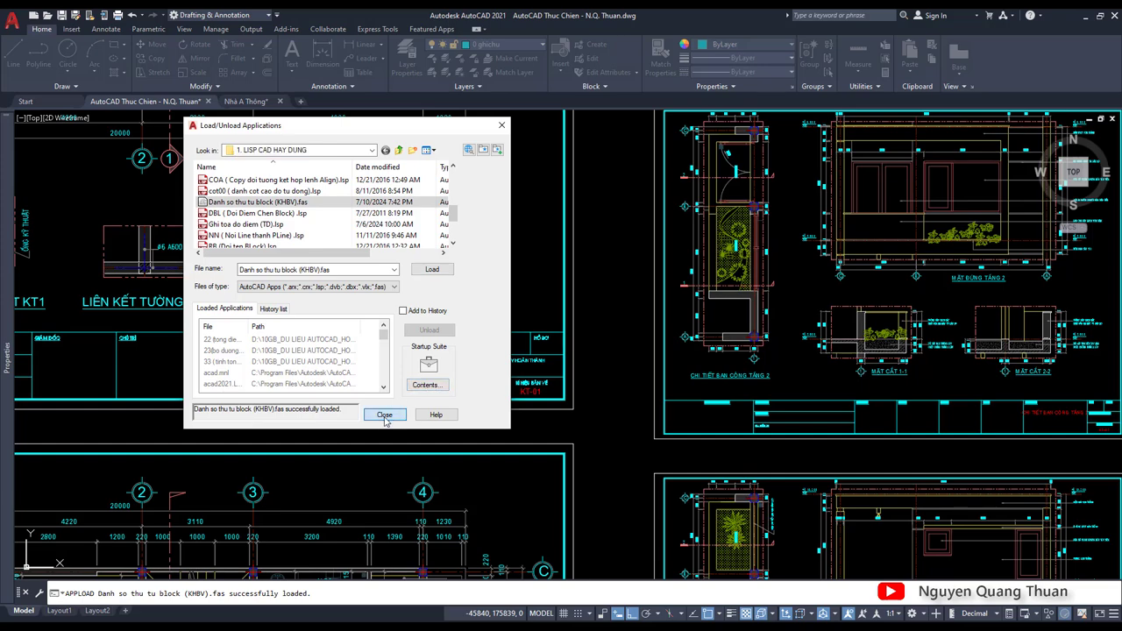
{"action": "scroll", "coordinate": [527, 275], "scroll_direction": "down", "scroll_amount": 3}
{"action": "scroll", "coordinate": [527, 275], "scroll_direction": "down", "scroll_amount": 4}
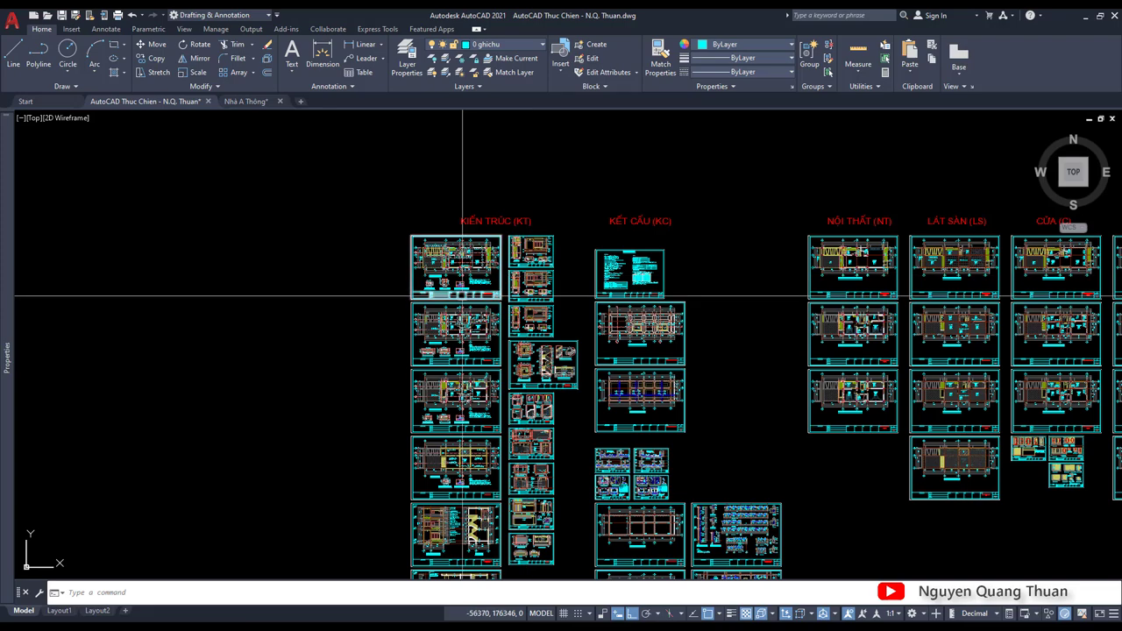
Start the KHBV sheet-numbering routine with HB and move its dialog off the sheets
{"action": "scroll", "coordinate": [480, 290], "scroll_direction": "up", "scroll_amount": 5}
{"action": "type", "text": "K"}
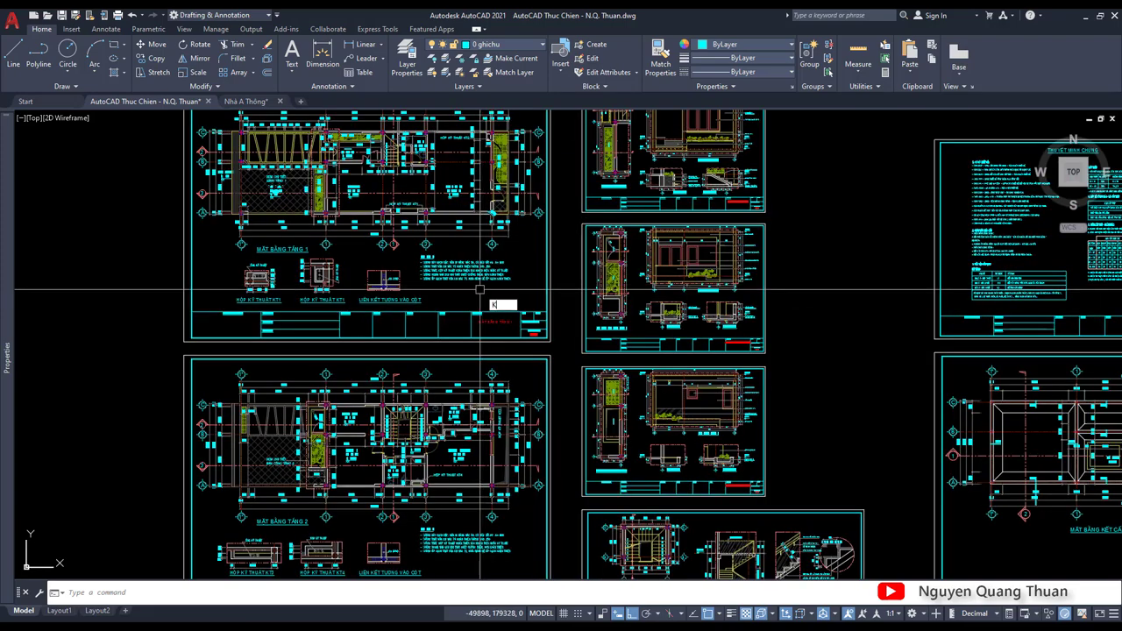
{"action": "type", "text": "HBV"}
{"action": "left_click", "coordinate": [513, 319]}
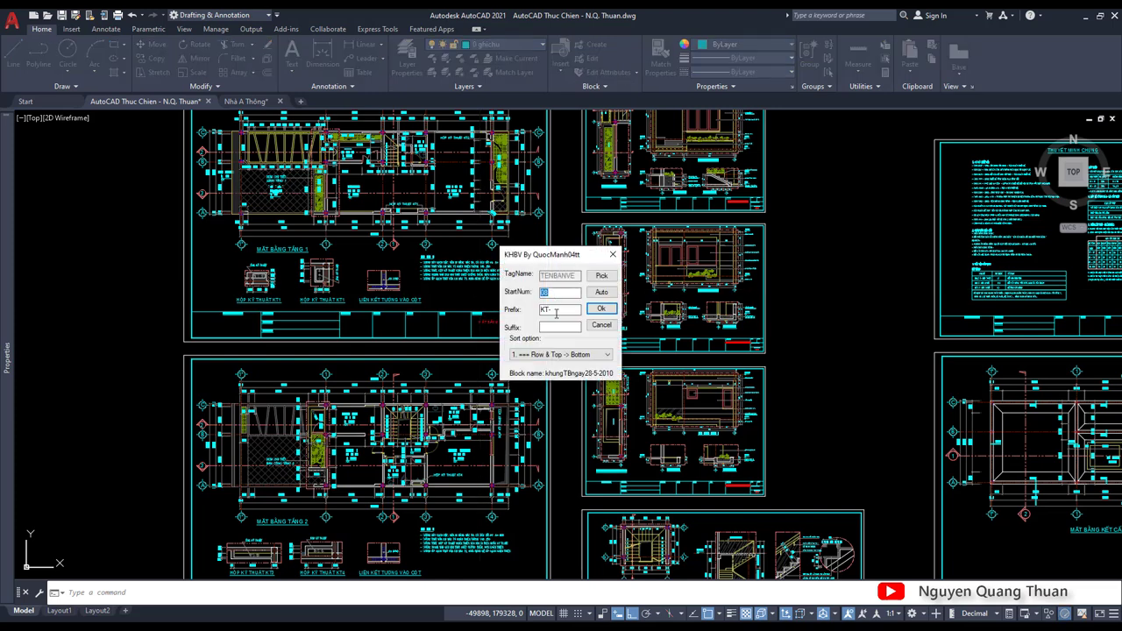
{"action": "left_click_drag", "start_coordinate": [551, 258], "coordinate": [831, 211]}
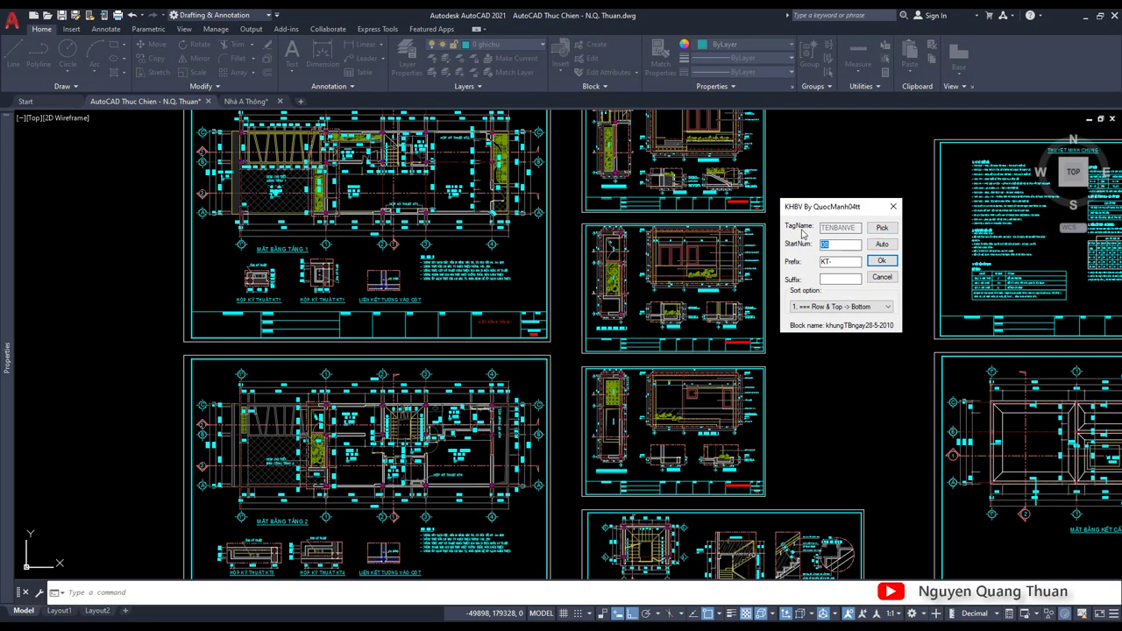
Pick the KT-01 attribute, filling in tag KYHIEUBANVE, start number 01 and prefix KT-
{"action": "left_click", "coordinate": [881, 230]}
{"action": "scroll", "coordinate": [531, 310], "scroll_direction": "up", "scroll_amount": 3}
{"action": "scroll", "coordinate": [531, 309], "scroll_direction": "up", "scroll_amount": 3}
{"action": "scroll", "coordinate": [532, 310], "scroll_direction": "up", "scroll_amount": 2}
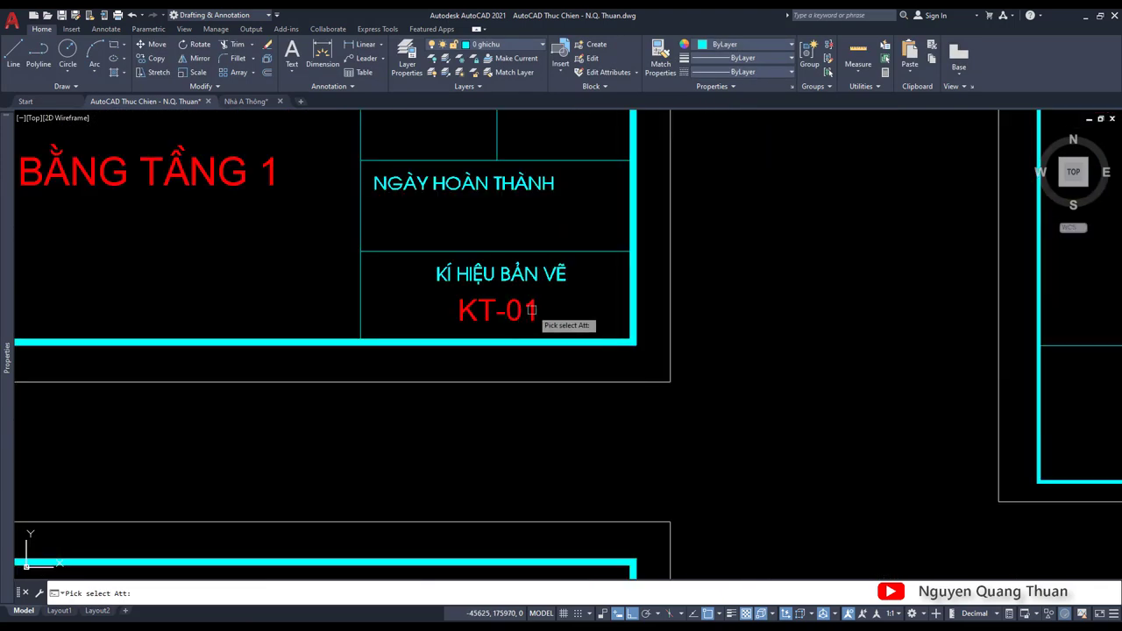
{"action": "scroll", "coordinate": [531, 310], "scroll_direction": "down", "scroll_amount": 8}
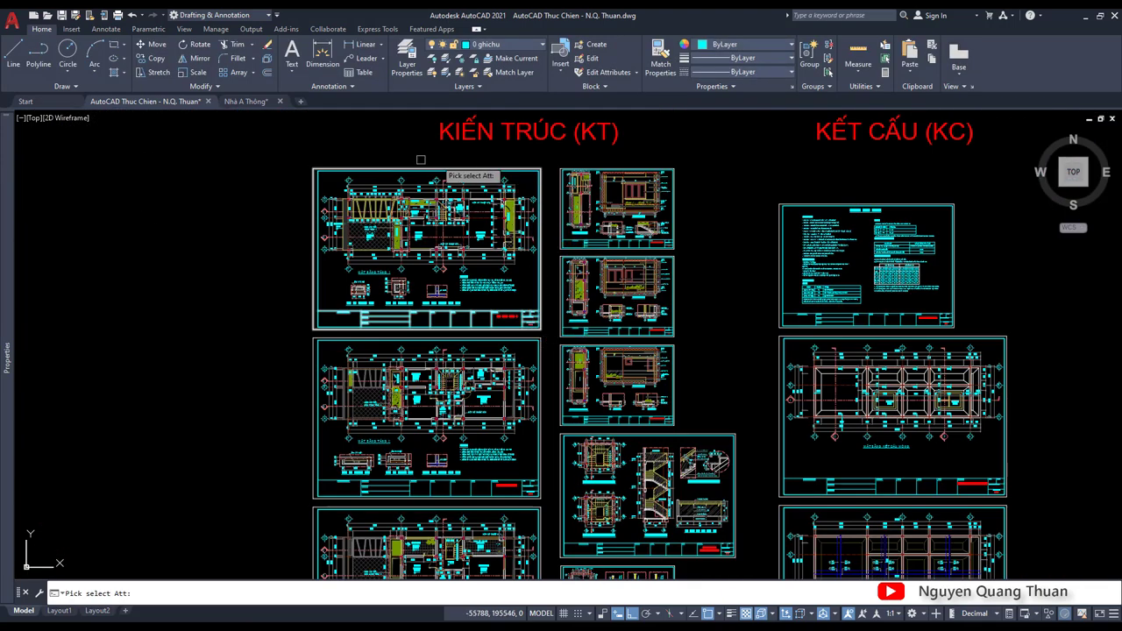
{"action": "scroll", "coordinate": [439, 318], "scroll_direction": "up", "scroll_amount": 4}
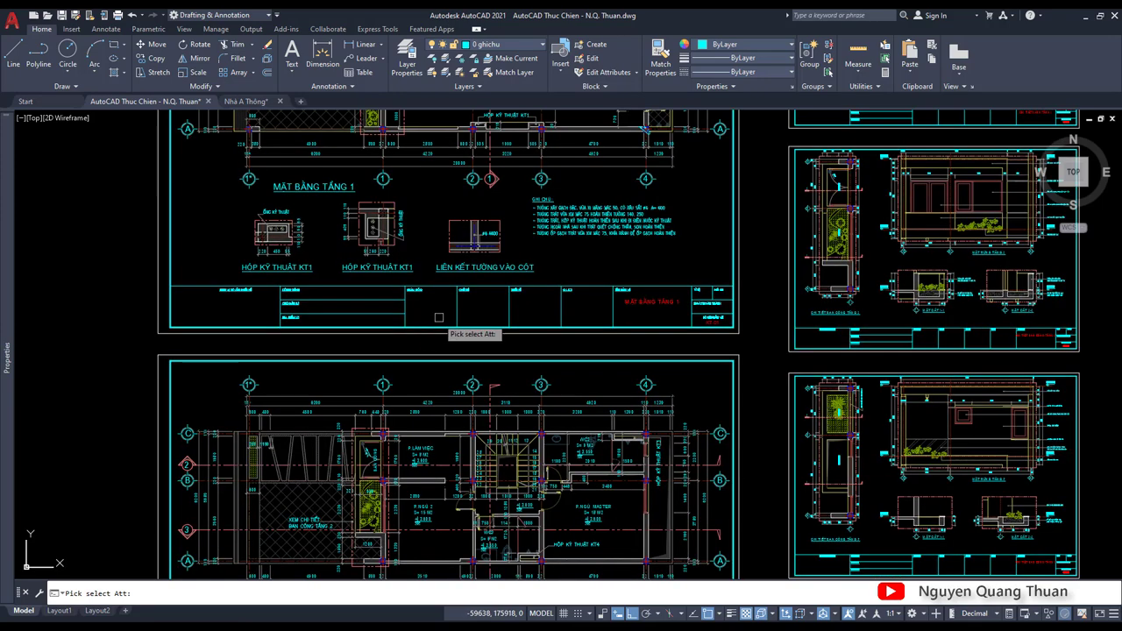
{"action": "scroll", "coordinate": [684, 323], "scroll_direction": "up", "scroll_amount": 5}
{"action": "scroll", "coordinate": [565, 377], "scroll_direction": "up", "scroll_amount": 2}
{"action": "scroll", "coordinate": [564, 370], "scroll_direction": "up", "scroll_amount": 1}
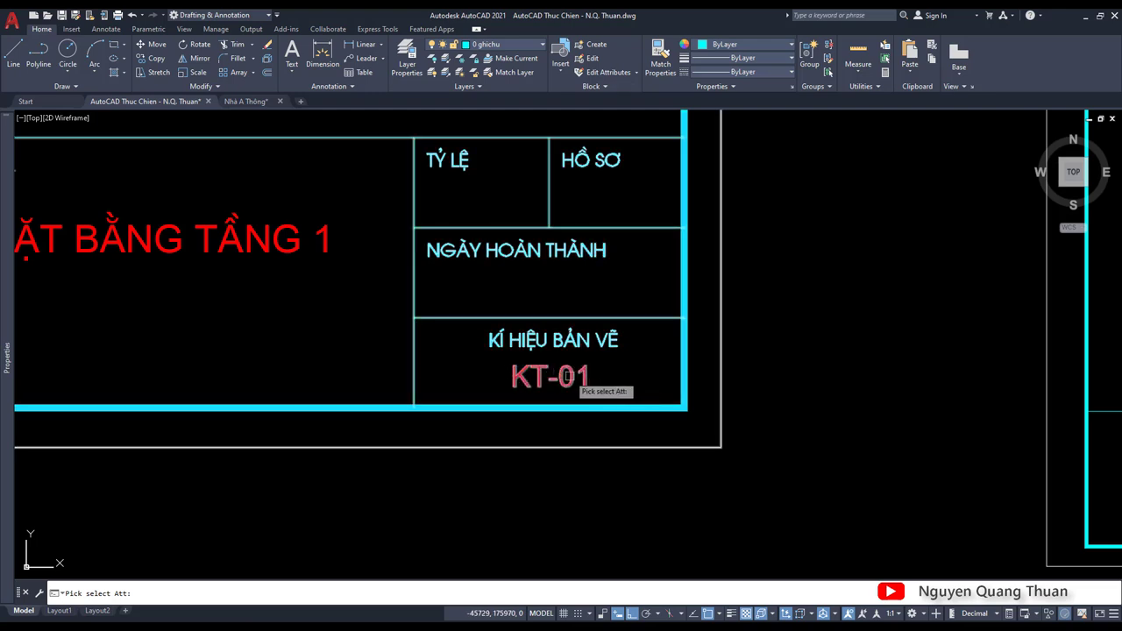
{"action": "left_click", "coordinate": [570, 380]}
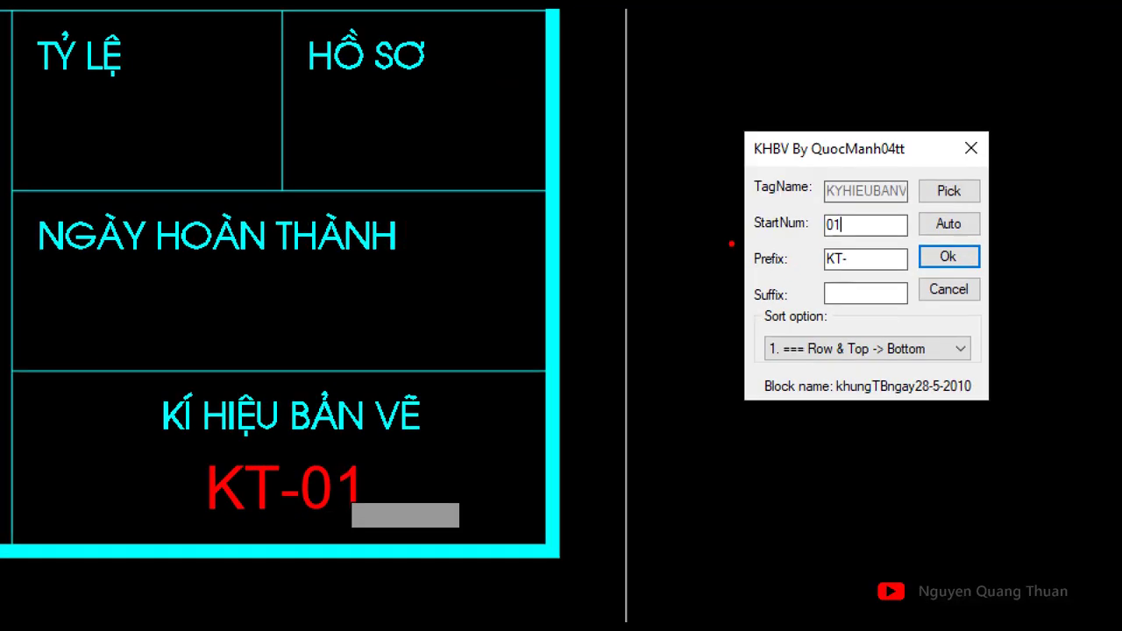
{"action": "left_click_drag", "start_coordinate": [729, 242], "coordinate": [801, 271], "text": "ctrl"}
{"action": "left_click_drag", "start_coordinate": [731, 283], "coordinate": [794, 310], "text": "ctrl"}
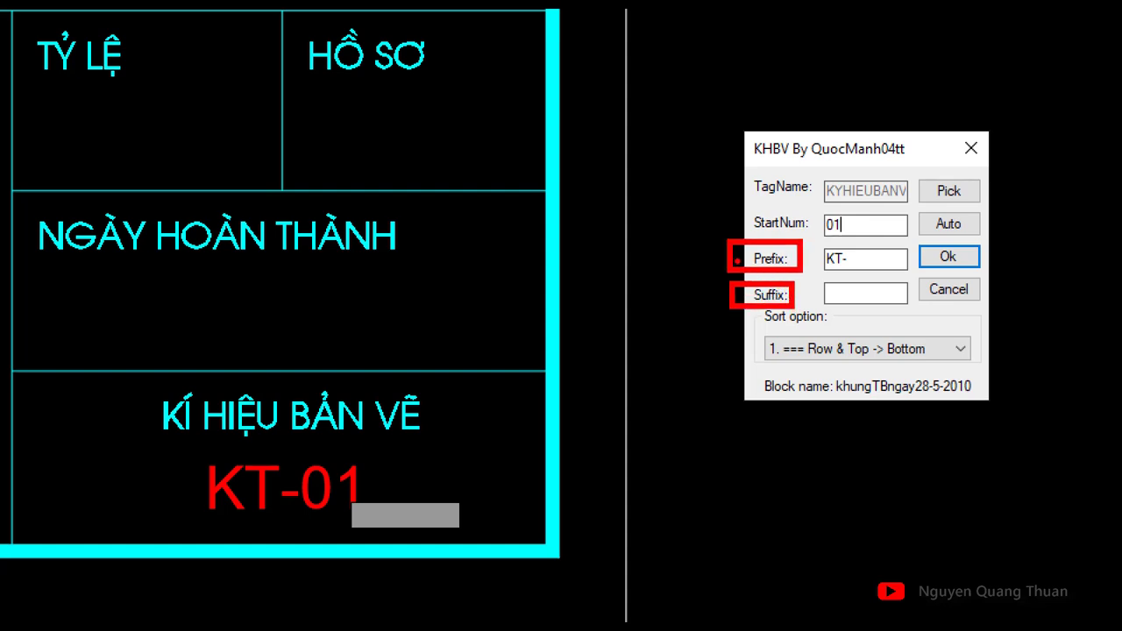
{"action": "left_click_drag", "start_coordinate": [723, 257], "coordinate": [645, 257], "text": "ctrl+shift"}
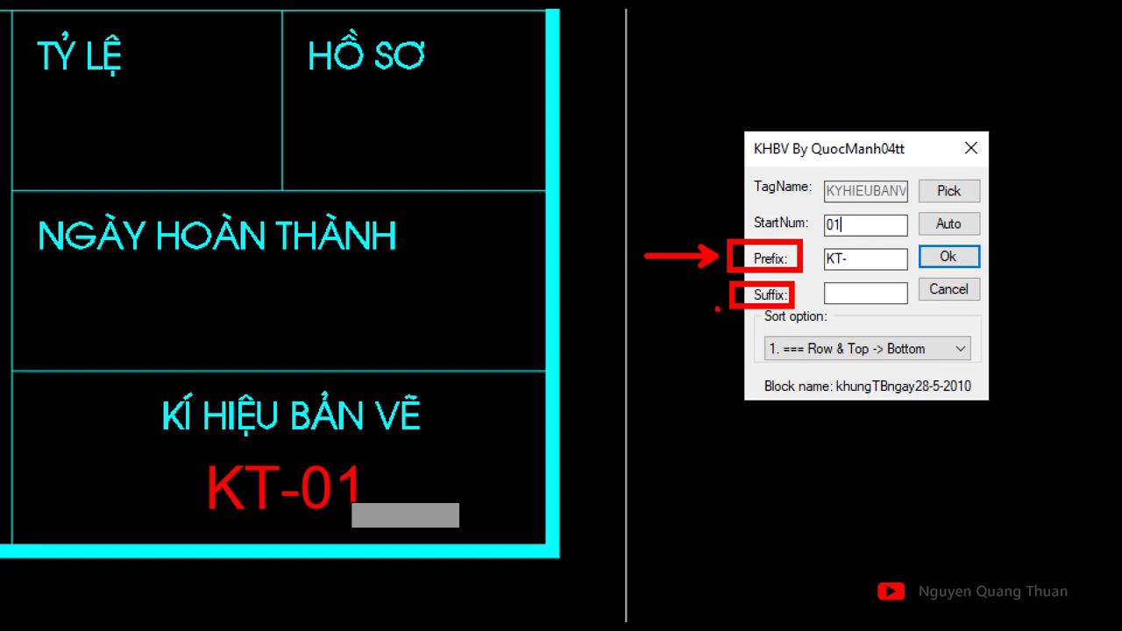
{"action": "left_click_drag", "start_coordinate": [675, 296], "coordinate": [638, 296], "text": "ctrl+shift"}
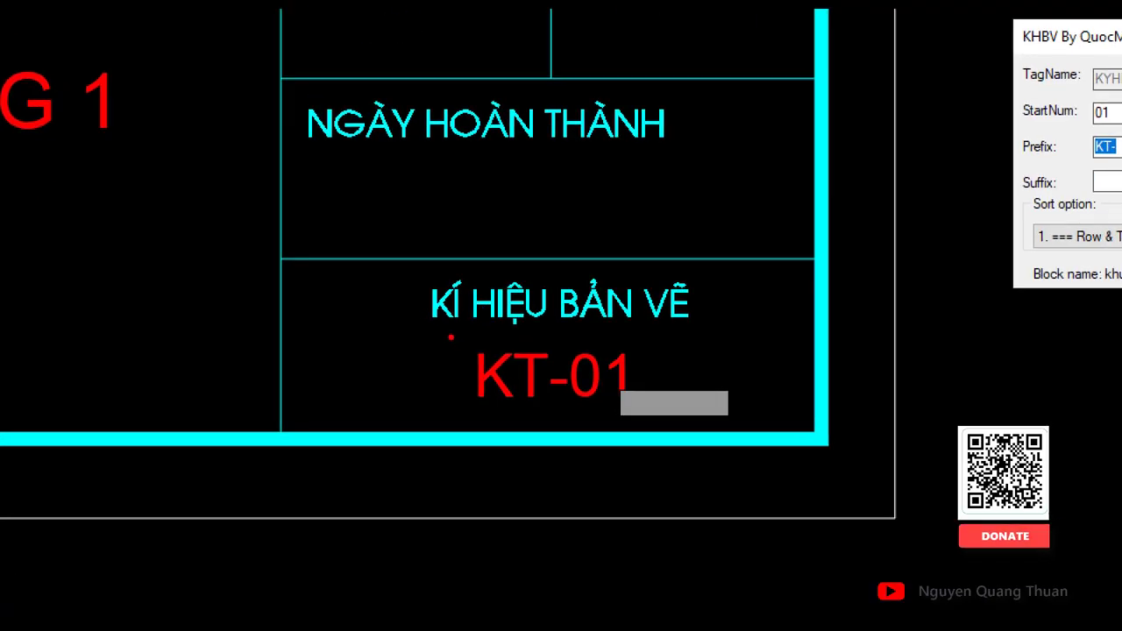
{"action": "left_click_drag", "start_coordinate": [451, 334], "coordinate": [571, 419], "text": "ctrl"}
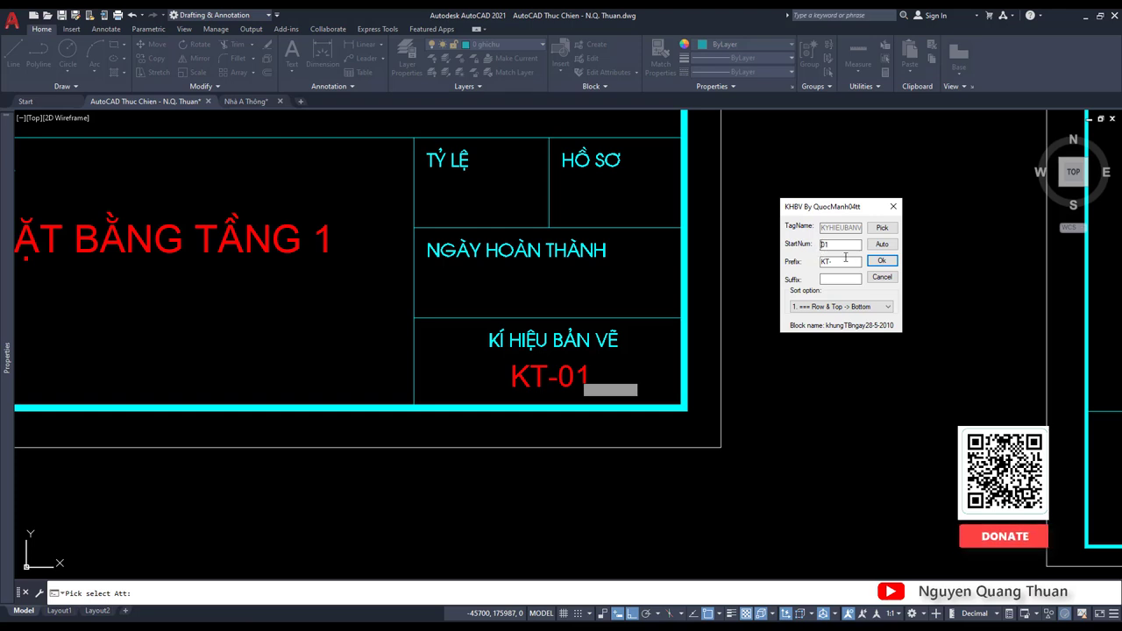
{"action": "double_click", "coordinate": [824, 244]}
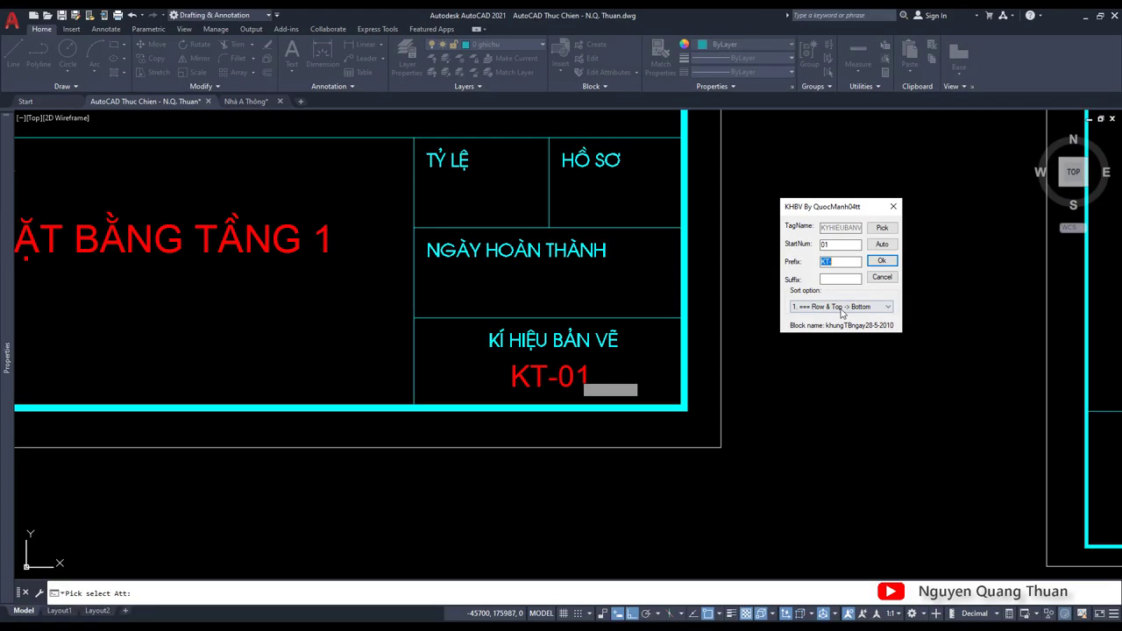
Set the KHBV sort order to '2. || Column: Top -> Bottom'
{"action": "left_click", "coordinate": [841, 309]}
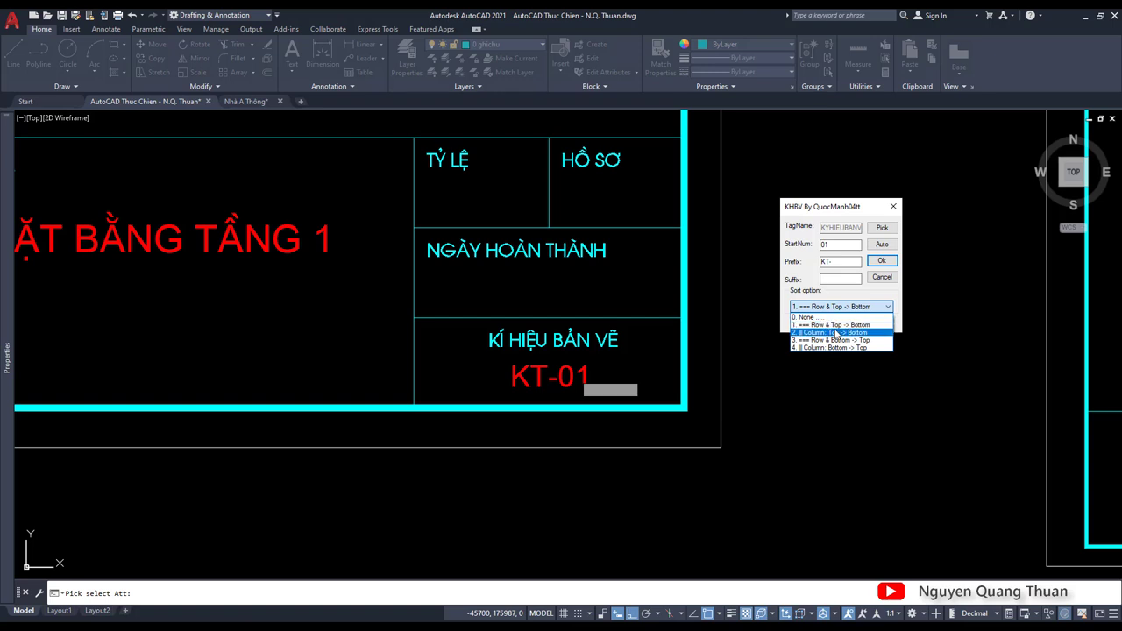
{"action": "left_click", "coordinate": [847, 334]}
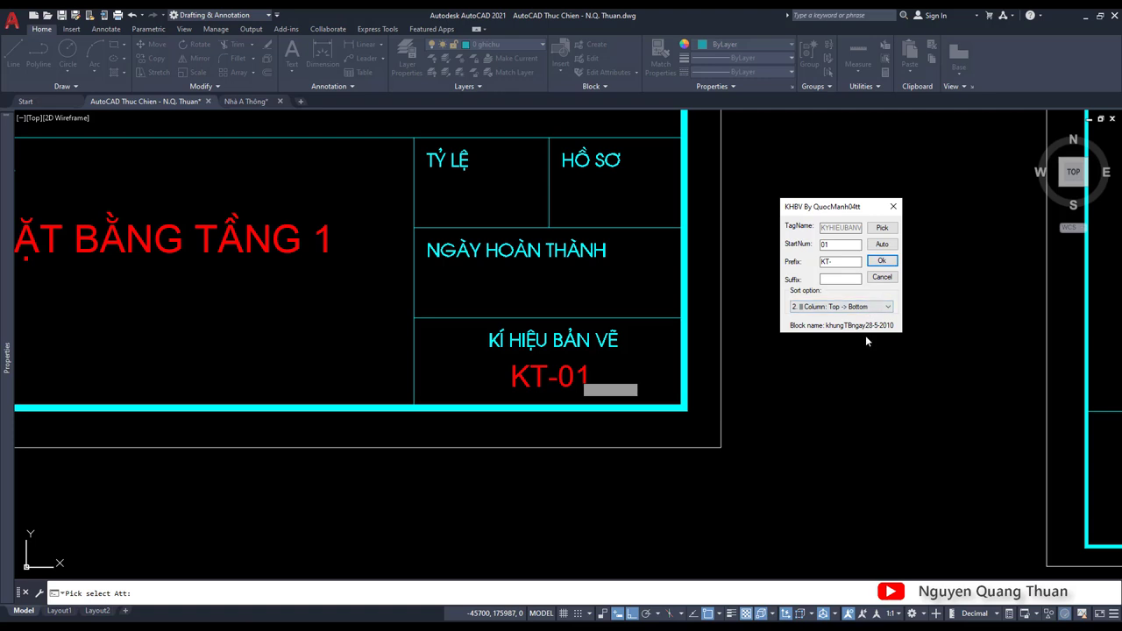
{"action": "left_click", "coordinate": [850, 304]}
Accept the KHBV settings and window-select the sheets so their title blocks get KT- codes from 01
{"action": "left_click", "coordinate": [882, 265]}
{"action": "scroll", "coordinate": [829, 276], "scroll_direction": "down", "scroll_amount": 1}
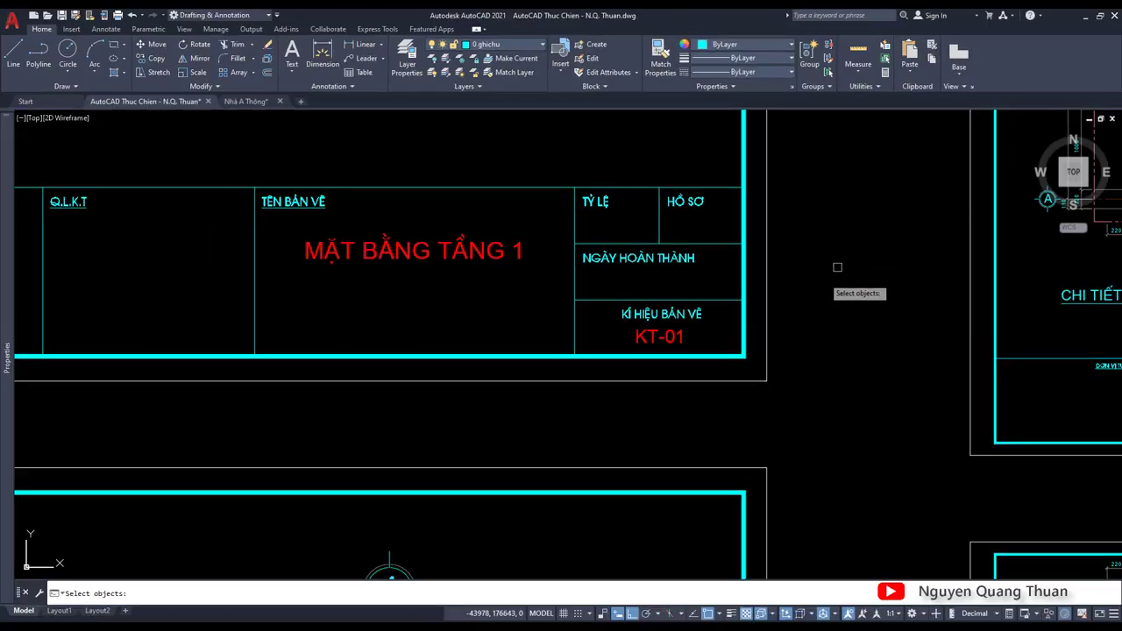
{"action": "scroll", "coordinate": [838, 268], "scroll_direction": "down", "scroll_amount": 2}
{"action": "scroll", "coordinate": [763, 302], "scroll_direction": "up", "scroll_amount": 2}
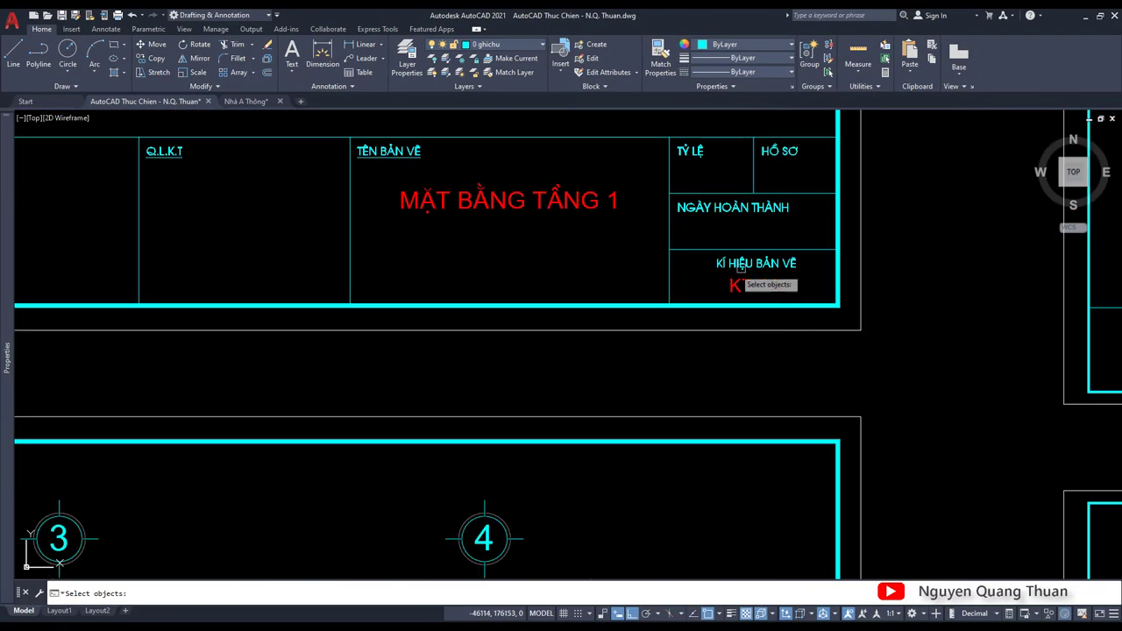
{"action": "scroll", "coordinate": [759, 316], "scroll_direction": "down", "scroll_amount": 4}
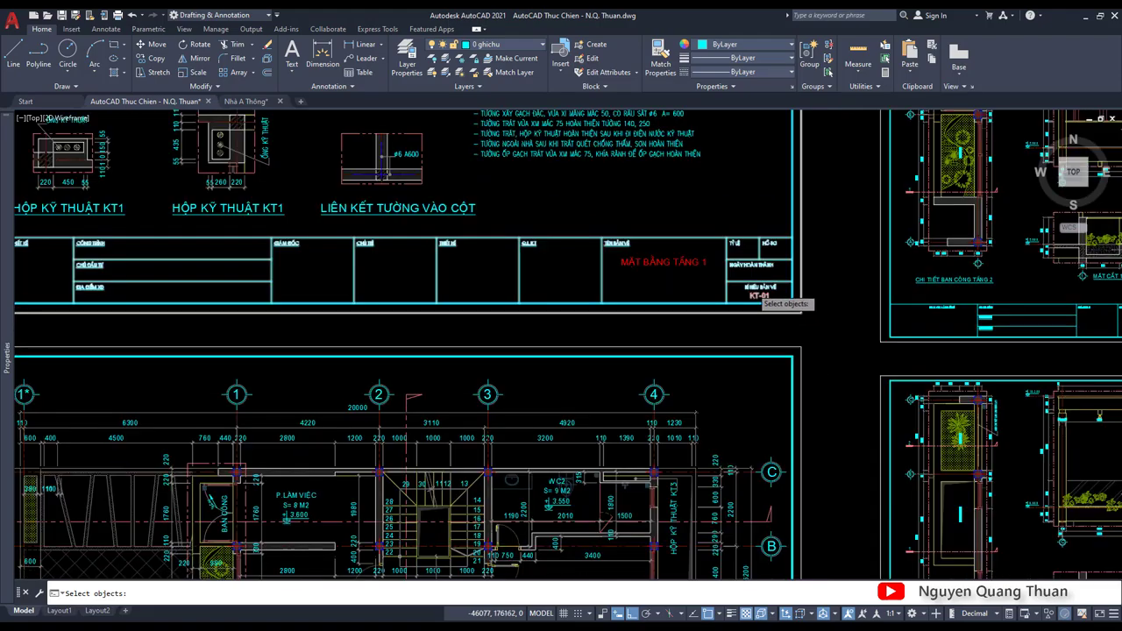
{"action": "scroll", "coordinate": [759, 333], "scroll_direction": "up", "scroll_amount": 8}
{"action": "scroll", "coordinate": [759, 332], "scroll_direction": "down", "scroll_amount": 3}
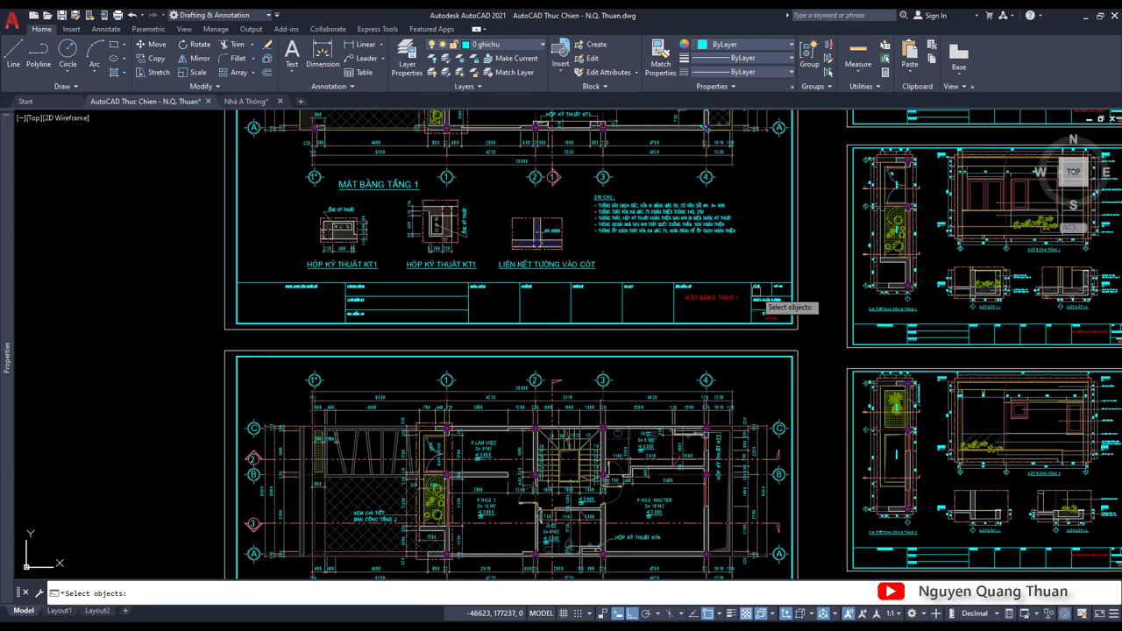
{"action": "scroll", "coordinate": [759, 316], "scroll_direction": "down", "scroll_amount": 2}
{"action": "scroll", "coordinate": [750, 298], "scroll_direction": "up", "scroll_amount": 2}
{"action": "scroll", "coordinate": [626, 183], "scroll_direction": "down", "scroll_amount": 3}
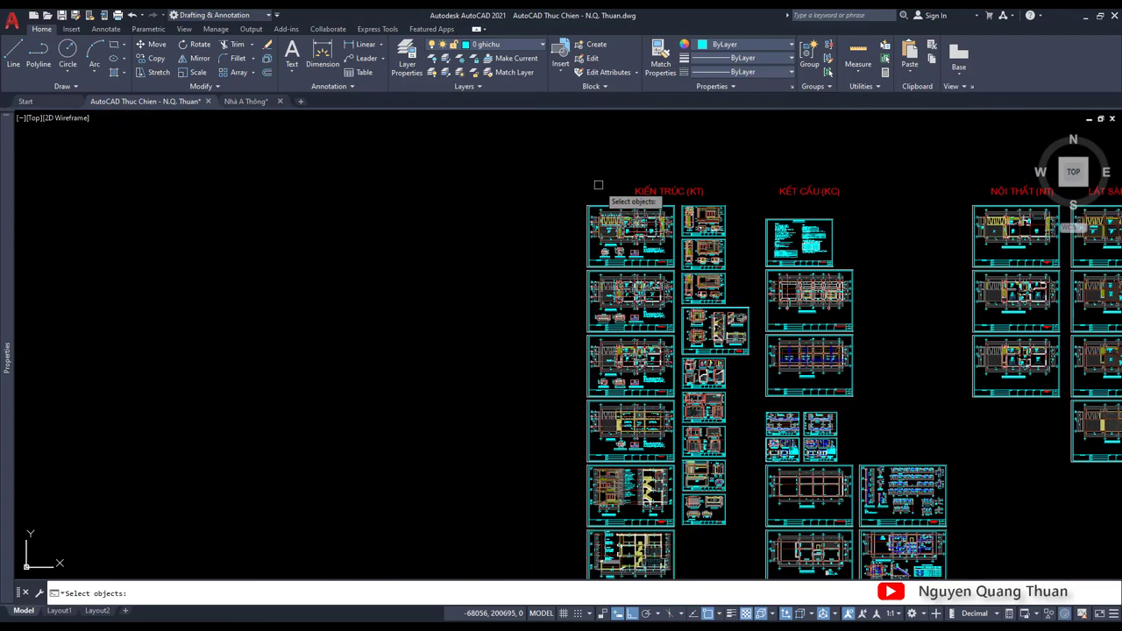
{"action": "scroll", "coordinate": [600, 180], "scroll_direction": "down", "scroll_amount": 3}
{"action": "left_click", "coordinate": [601, 172]}
{"action": "left_click", "coordinate": [535, 401]}
{"action": "key", "text": "Escape"}
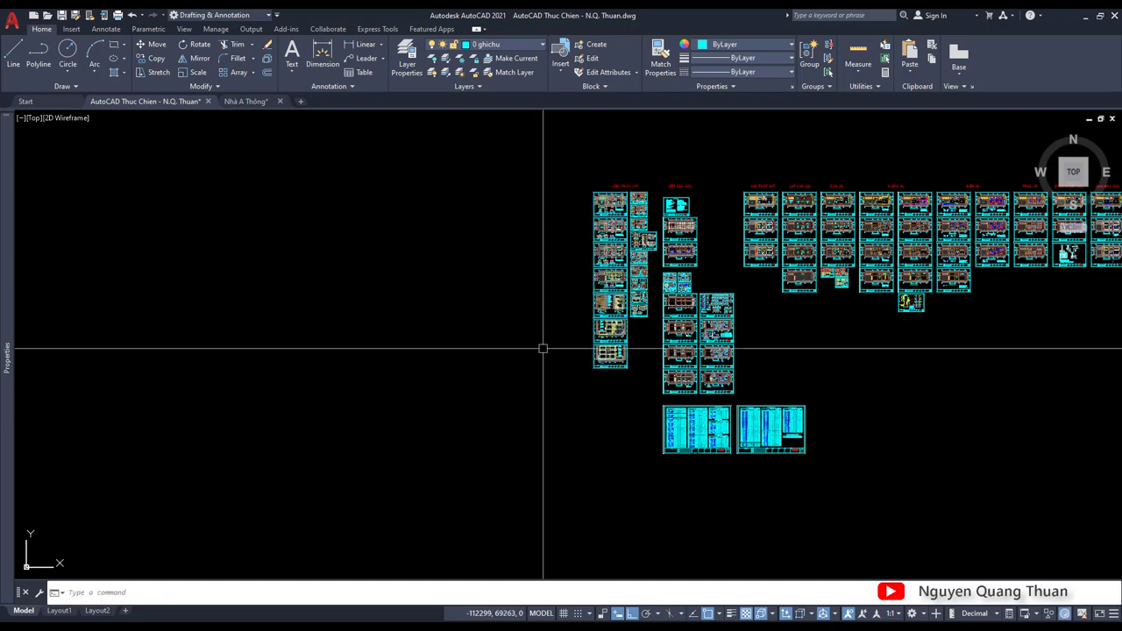
Zoom and pan through the title blocks, checking KT-02, KT-03 and KT-07 on MẶT CẮT 3-3
{"action": "scroll", "coordinate": [599, 204], "scroll_direction": "up", "scroll_amount": 2}
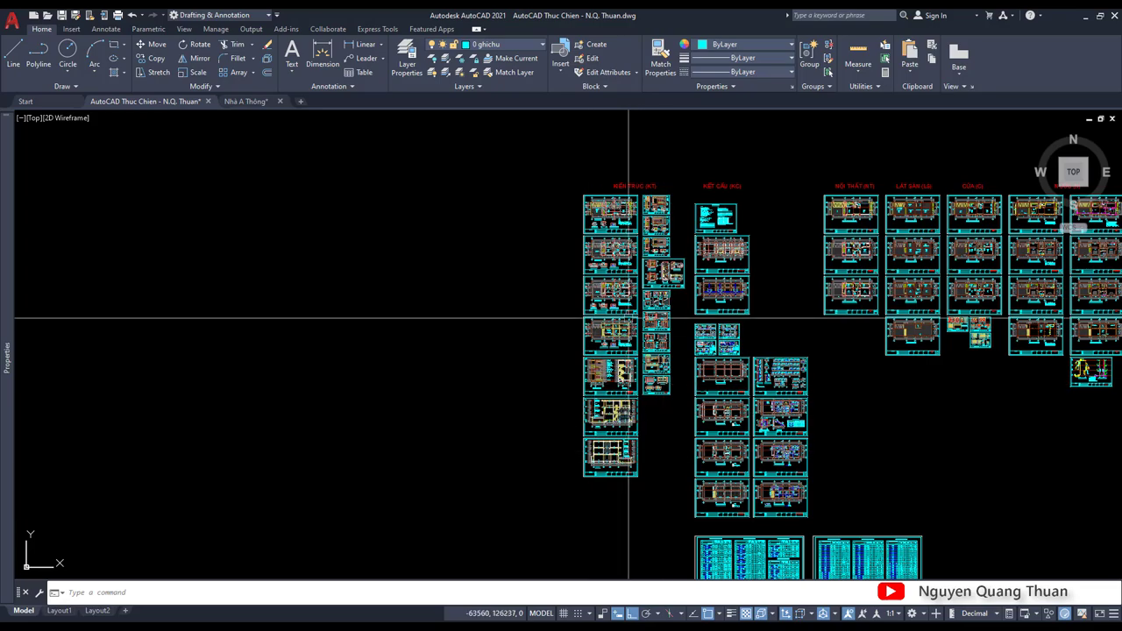
{"action": "scroll", "coordinate": [624, 270], "scroll_direction": "up", "scroll_amount": 3}
{"action": "scroll", "coordinate": [614, 245], "scroll_direction": "up", "scroll_amount": 5}
{"action": "scroll", "coordinate": [601, 228], "scroll_direction": "up", "scroll_amount": 3}
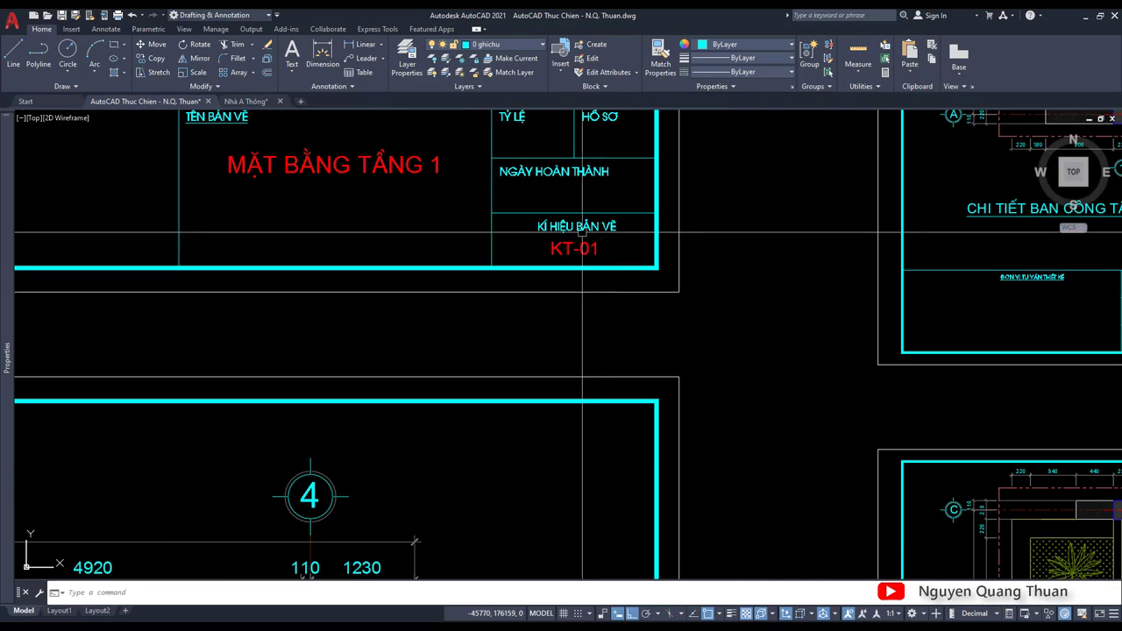
{"action": "scroll", "coordinate": [597, 226], "scroll_direction": "down", "scroll_amount": 3}
{"action": "middle_click_drag", "start_coordinate": [605, 438], "coordinate": [605, 219]}
{"action": "scroll", "coordinate": [612, 366], "scroll_direction": "down", "scroll_amount": 2}
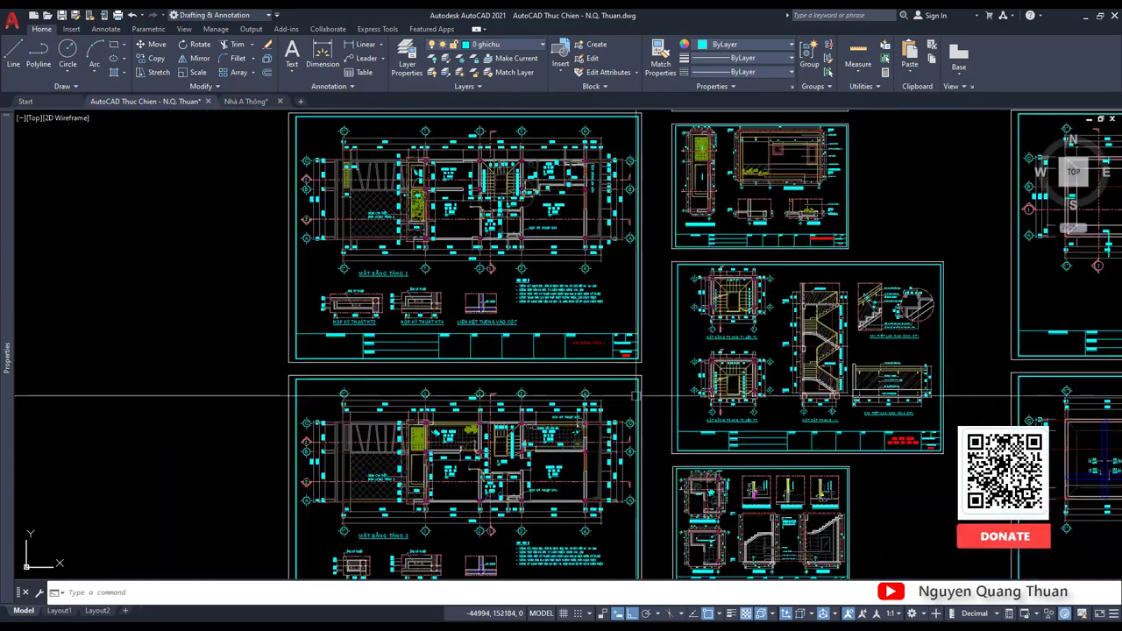
{"action": "scroll", "coordinate": [612, 367], "scroll_direction": "up", "scroll_amount": 5}
{"action": "scroll", "coordinate": [612, 367], "scroll_direction": "down", "scroll_amount": 5}
{"action": "middle_click_drag", "start_coordinate": [612, 366], "coordinate": [831, 419]}
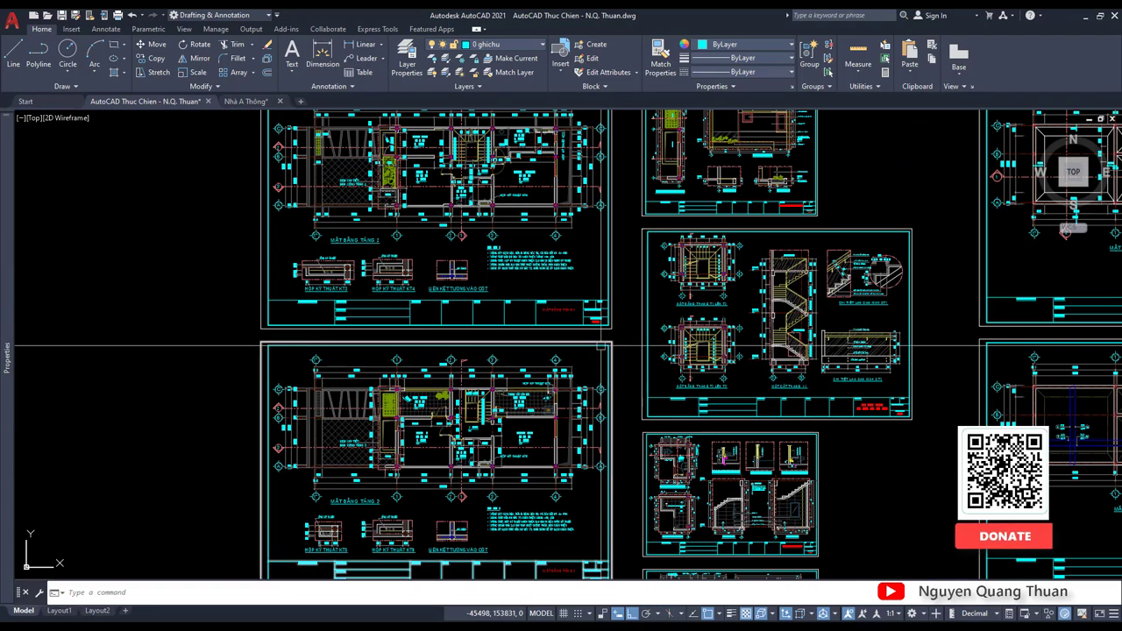
{"action": "middle_click_drag", "start_coordinate": [655, 421], "coordinate": [656, 333]}
{"action": "scroll", "coordinate": [656, 333], "scroll_direction": "up", "scroll_amount": 4}
{"action": "scroll", "coordinate": [655, 333], "scroll_direction": "down", "scroll_amount": 4}
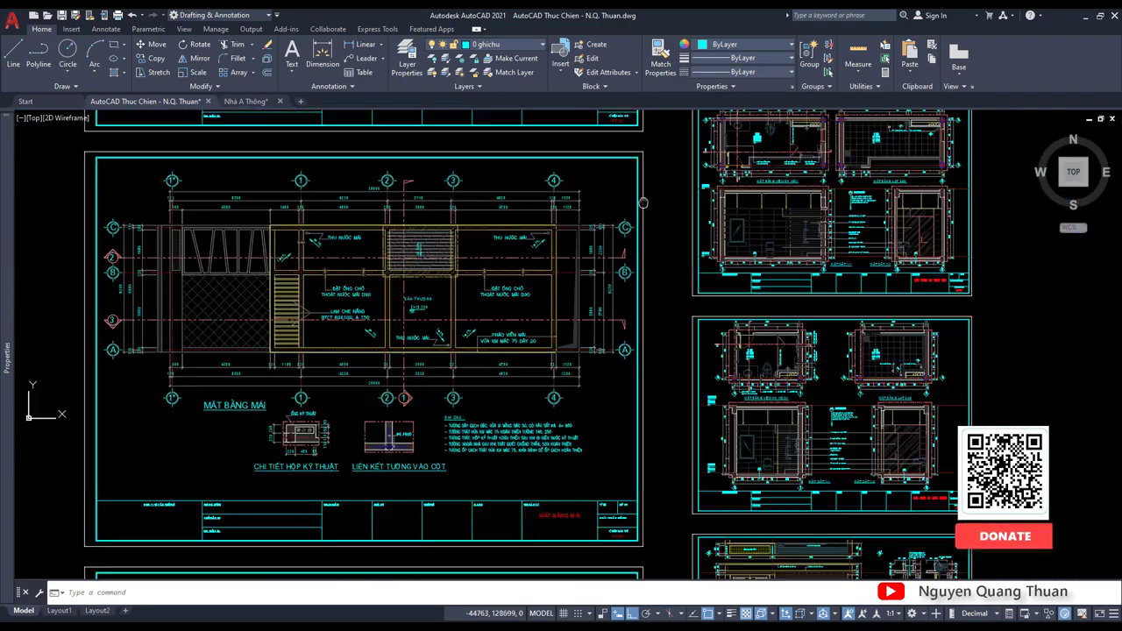
{"action": "scroll", "coordinate": [656, 333], "scroll_direction": "up", "scroll_amount": 1}
{"action": "scroll", "coordinate": [628, 305], "scroll_direction": "up", "scroll_amount": 3}
{"action": "scroll", "coordinate": [598, 200], "scroll_direction": "down", "scroll_amount": 5}
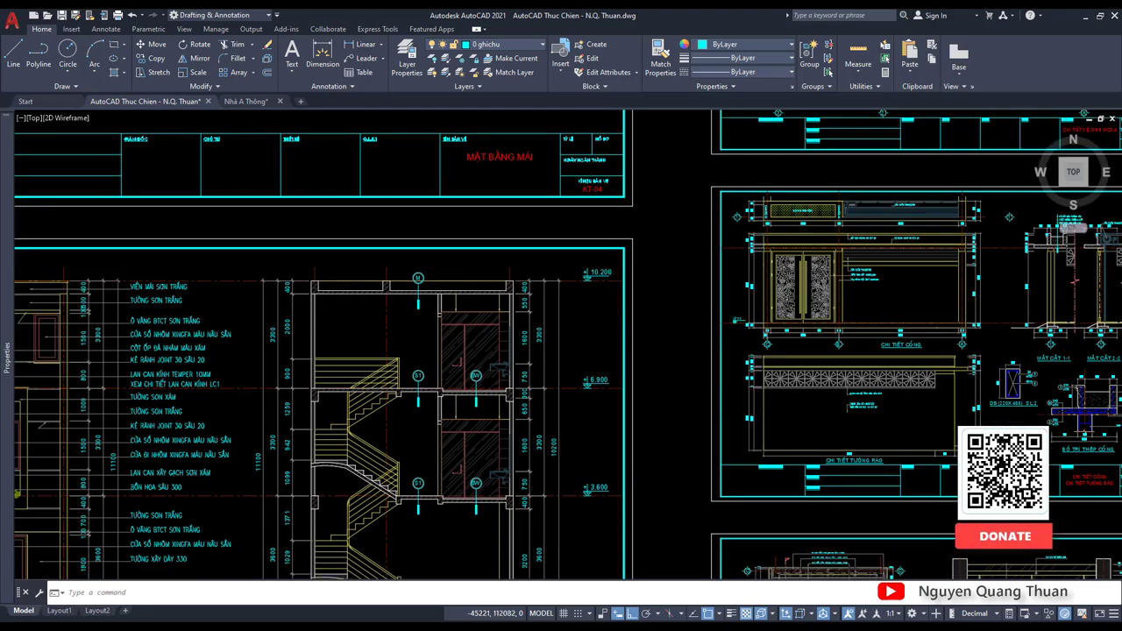
{"action": "scroll", "coordinate": [618, 375], "scroll_direction": "up", "scroll_amount": 5}
{"action": "scroll", "coordinate": [611, 393], "scroll_direction": "down", "scroll_amount": 1}
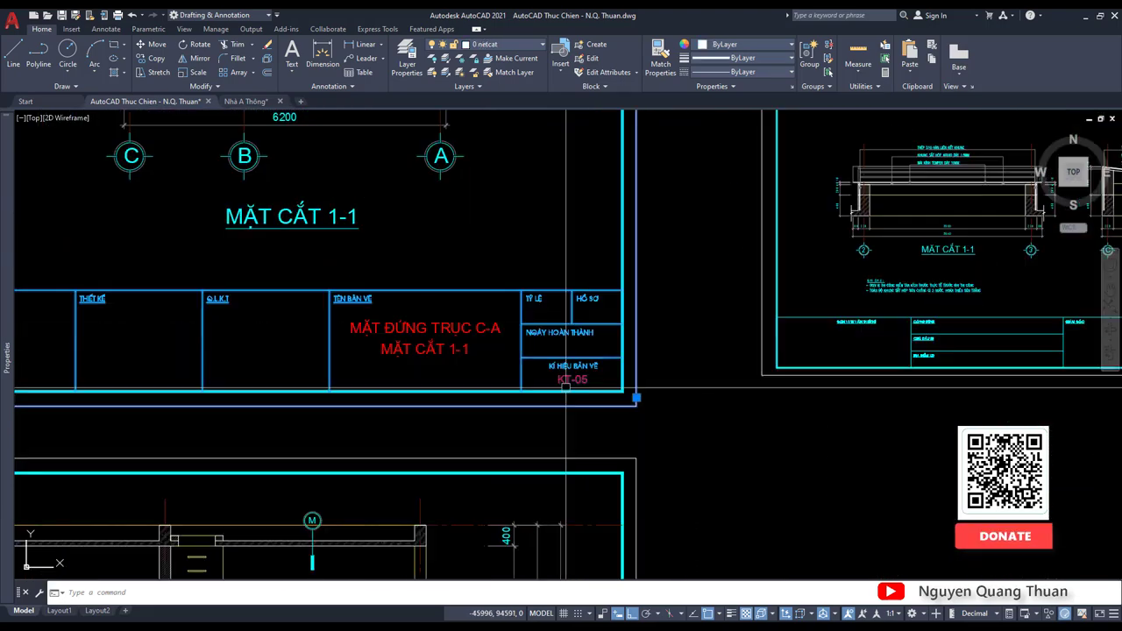
{"action": "scroll", "coordinate": [614, 385], "scroll_direction": "down", "scroll_amount": 3}
{"action": "scroll", "coordinate": [623, 377], "scroll_direction": "down", "scroll_amount": 3}
{"action": "scroll", "coordinate": [627, 370], "scroll_direction": "up", "scroll_amount": 2}
{"action": "scroll", "coordinate": [627, 371], "scroll_direction": "up", "scroll_amount": 2}
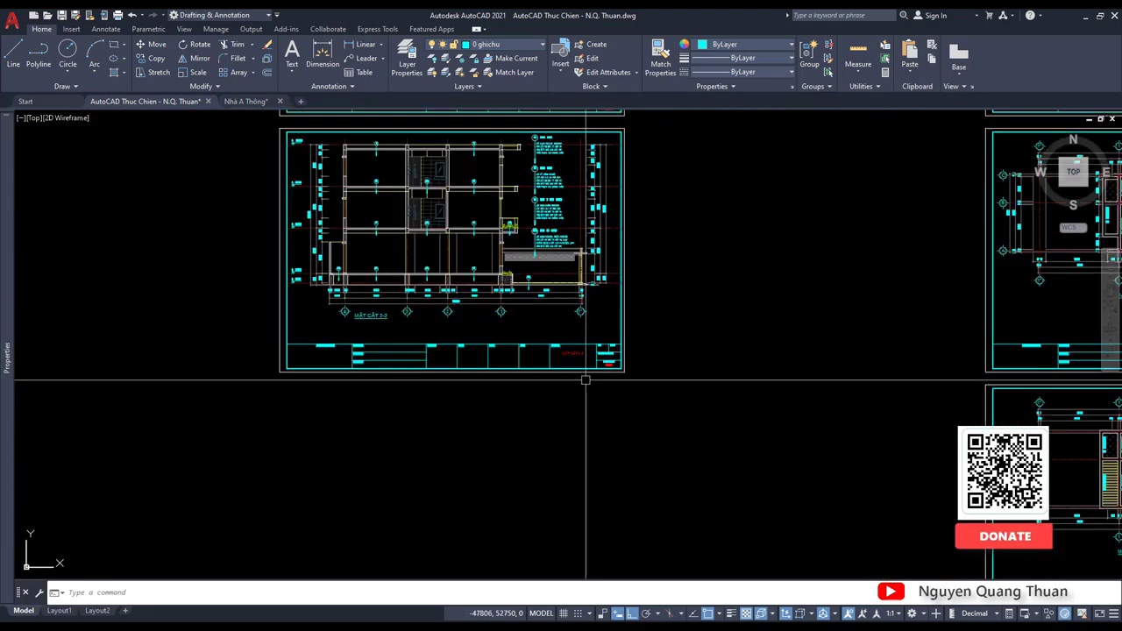
{"action": "scroll", "coordinate": [584, 381], "scroll_direction": "up", "scroll_amount": 3}
{"action": "scroll", "coordinate": [614, 320], "scroll_direction": "down", "scroll_amount": 5}
{"action": "scroll", "coordinate": [614, 319], "scroll_direction": "down", "scroll_amount": 2}
{"action": "scroll", "coordinate": [662, 267], "scroll_direction": "up", "scroll_amount": 4}
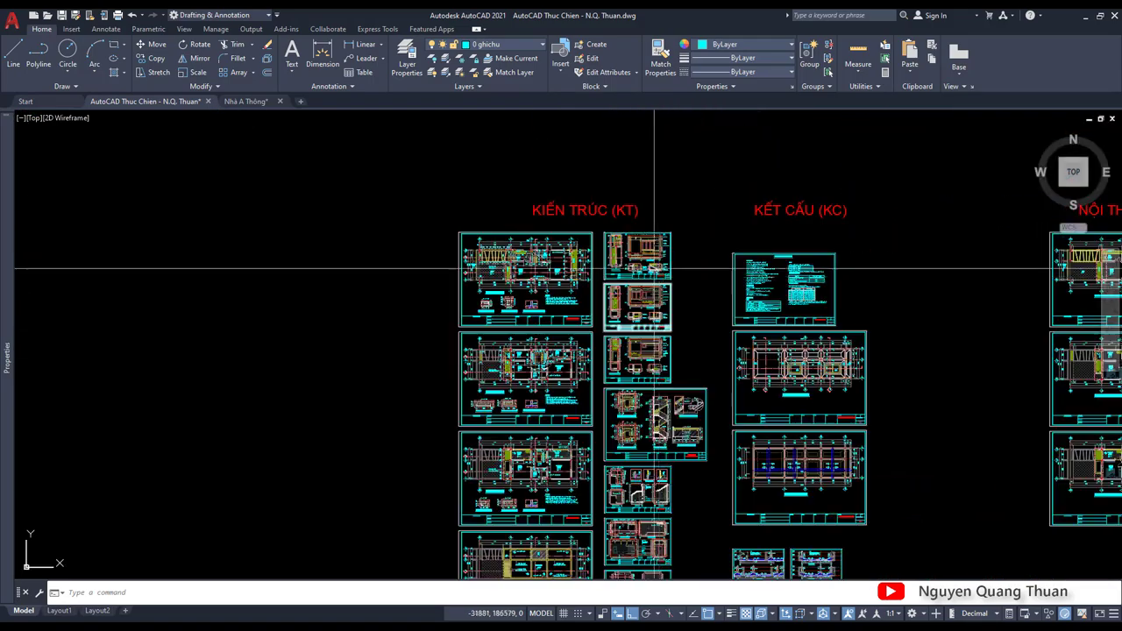
{"action": "scroll", "coordinate": [662, 313], "scroll_direction": "up", "scroll_amount": 3}
{"action": "scroll", "coordinate": [662, 313], "scroll_direction": "up", "scroll_amount": 3}
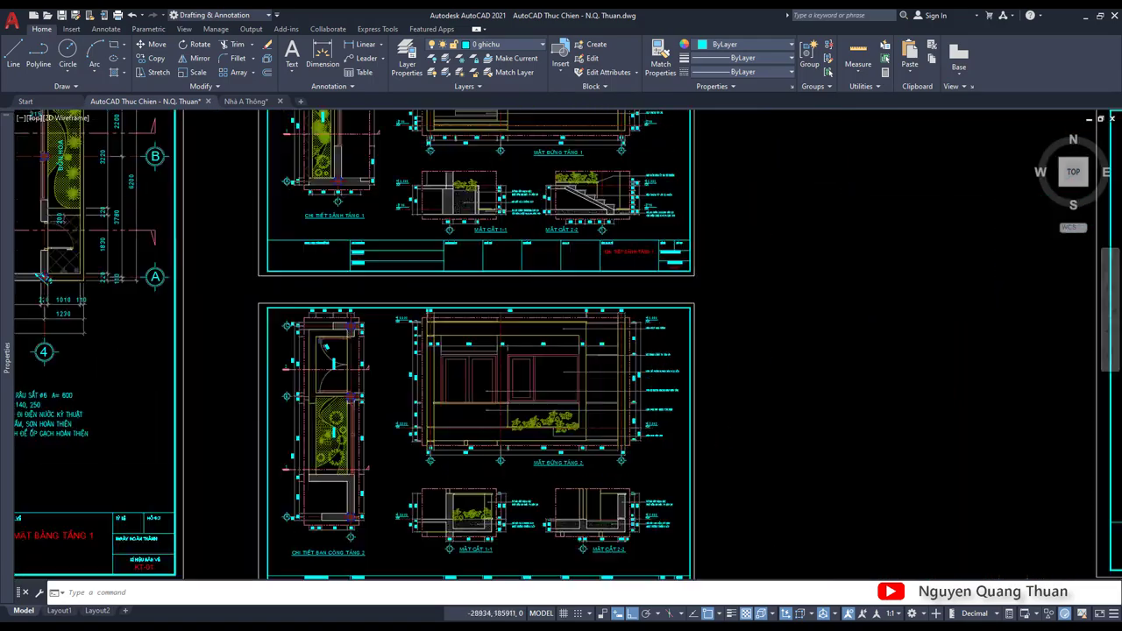
{"action": "scroll", "coordinate": [662, 313], "scroll_direction": "up", "scroll_amount": 3}
{"action": "scroll", "coordinate": [662, 313], "scroll_direction": "down", "scroll_amount": 3}
{"action": "scroll", "coordinate": [664, 263], "scroll_direction": "down", "scroll_amount": 5}
{"action": "scroll", "coordinate": [664, 263], "scroll_direction": "up", "scroll_amount": 2}
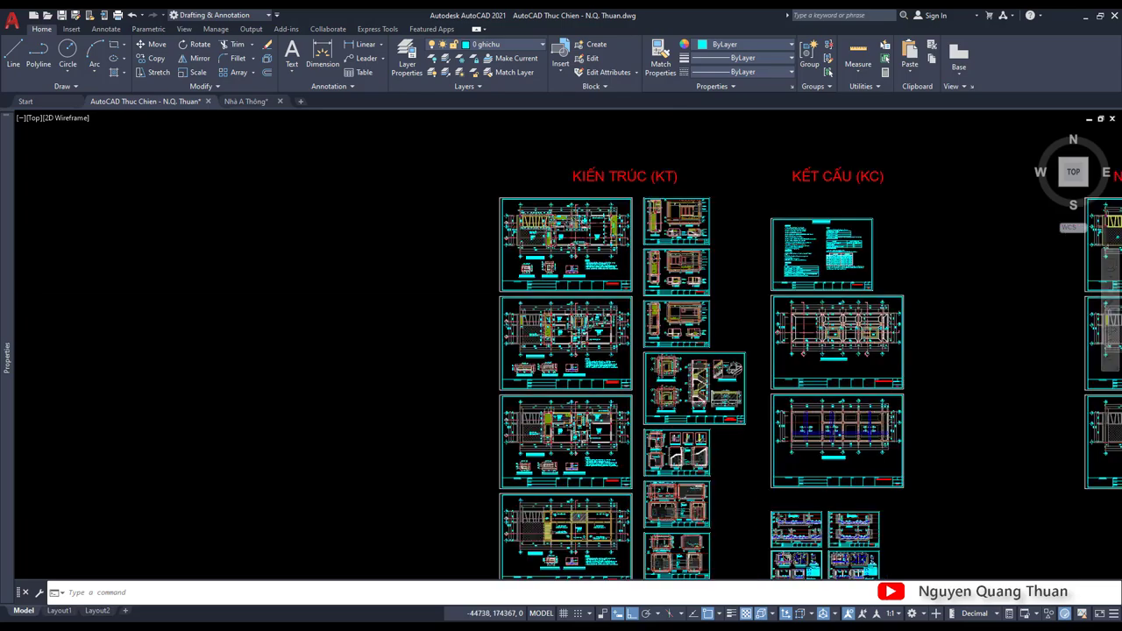
{"action": "scroll", "coordinate": [619, 268], "scroll_direction": "up", "scroll_amount": 4}
{"action": "scroll", "coordinate": [603, 263], "scroll_direction": "down", "scroll_amount": 2}
{"action": "scroll", "coordinate": [603, 263], "scroll_direction": "down", "scroll_amount": 5}
{"action": "scroll", "coordinate": [614, 298], "scroll_direction": "down", "scroll_amount": 5}
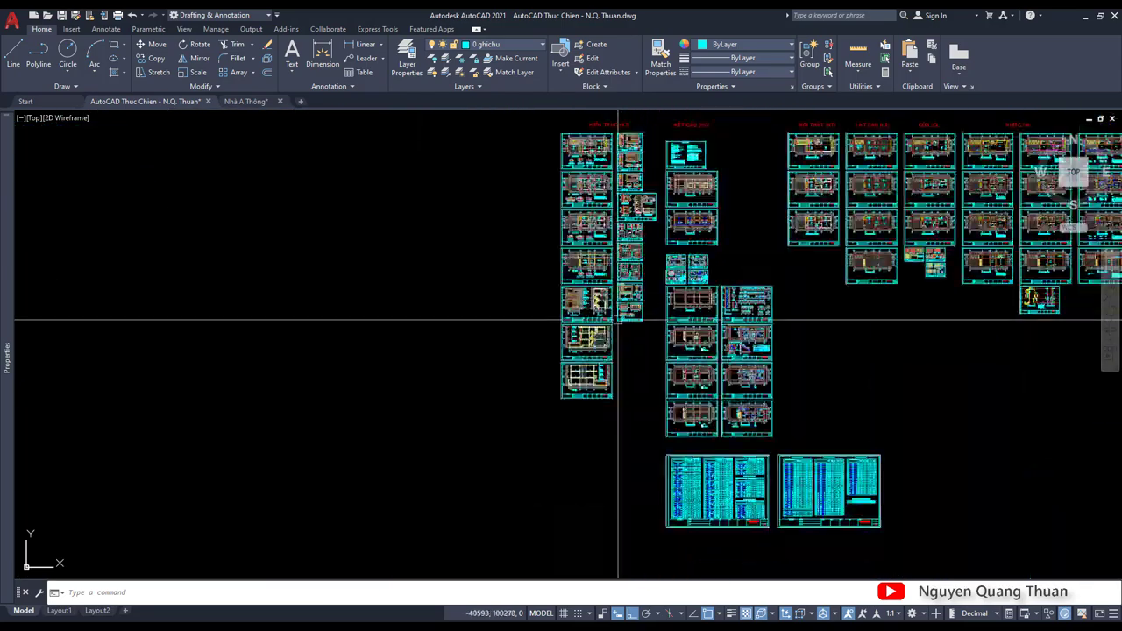
{"action": "scroll", "coordinate": [619, 351], "scroll_direction": "up", "scroll_amount": 8}
{"action": "scroll", "coordinate": [603, 425], "scroll_direction": "up", "scroll_amount": 6}
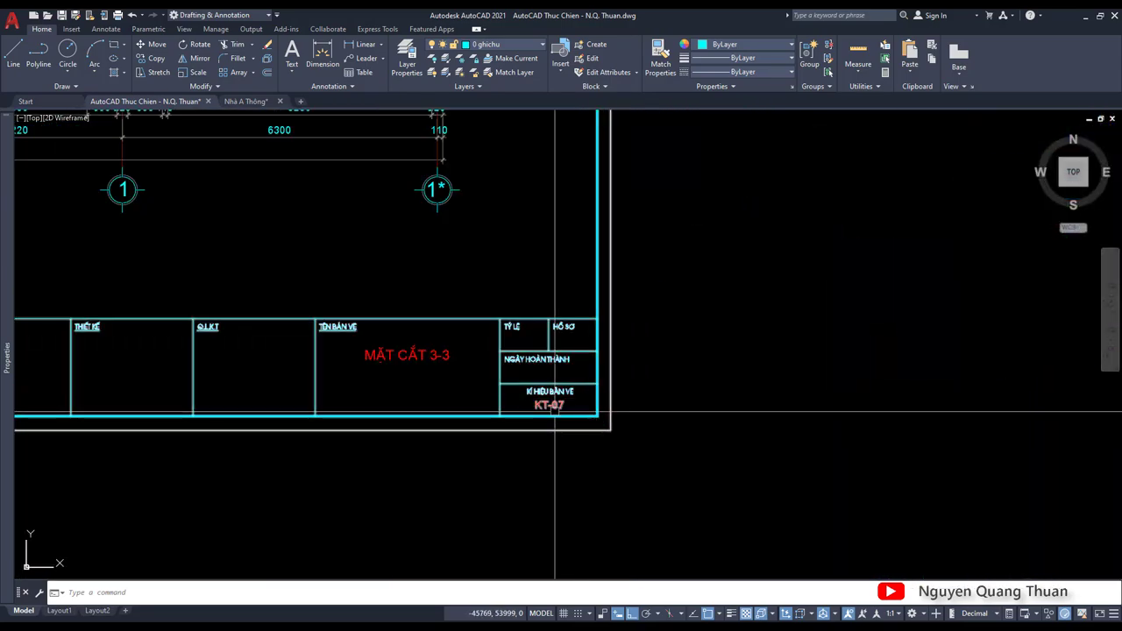
{"action": "scroll", "coordinate": [554, 423], "scroll_direction": "down", "scroll_amount": 5}
{"action": "scroll", "coordinate": [574, 135], "scroll_direction": "down", "scroll_amount": 2}
{"action": "scroll", "coordinate": [613, 195], "scroll_direction": "up", "scroll_amount": 5}
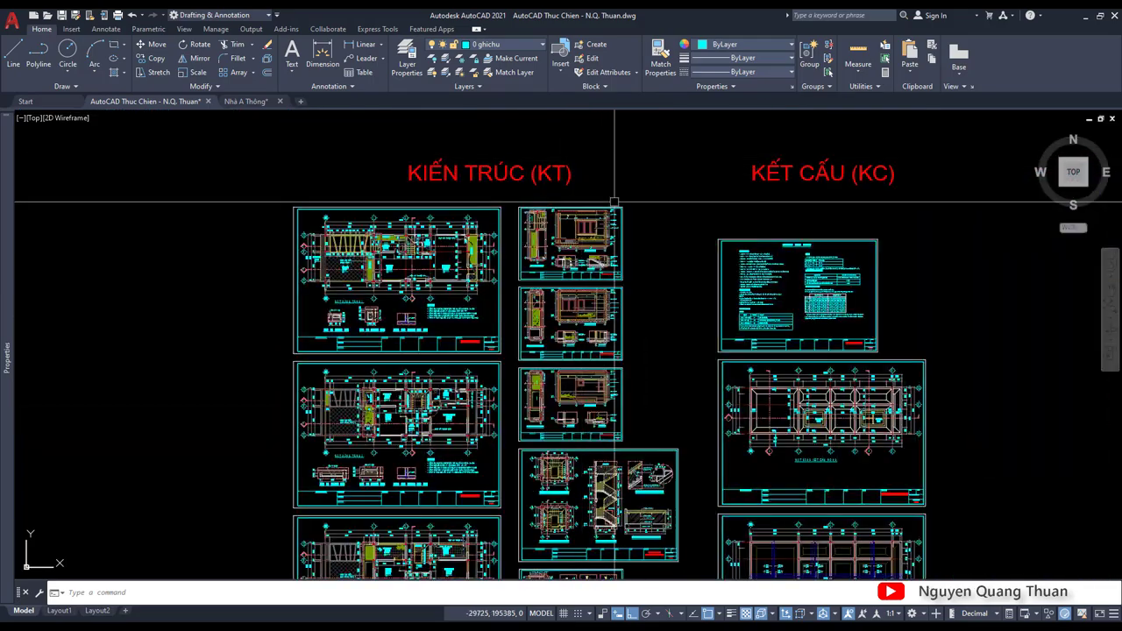
{"action": "scroll", "coordinate": [634, 318], "scroll_direction": "up", "scroll_amount": 3}
{"action": "scroll", "coordinate": [625, 318], "scroll_direction": "up", "scroll_amount": 1}
{"action": "scroll", "coordinate": [625, 318], "scroll_direction": "down", "scroll_amount": 5}
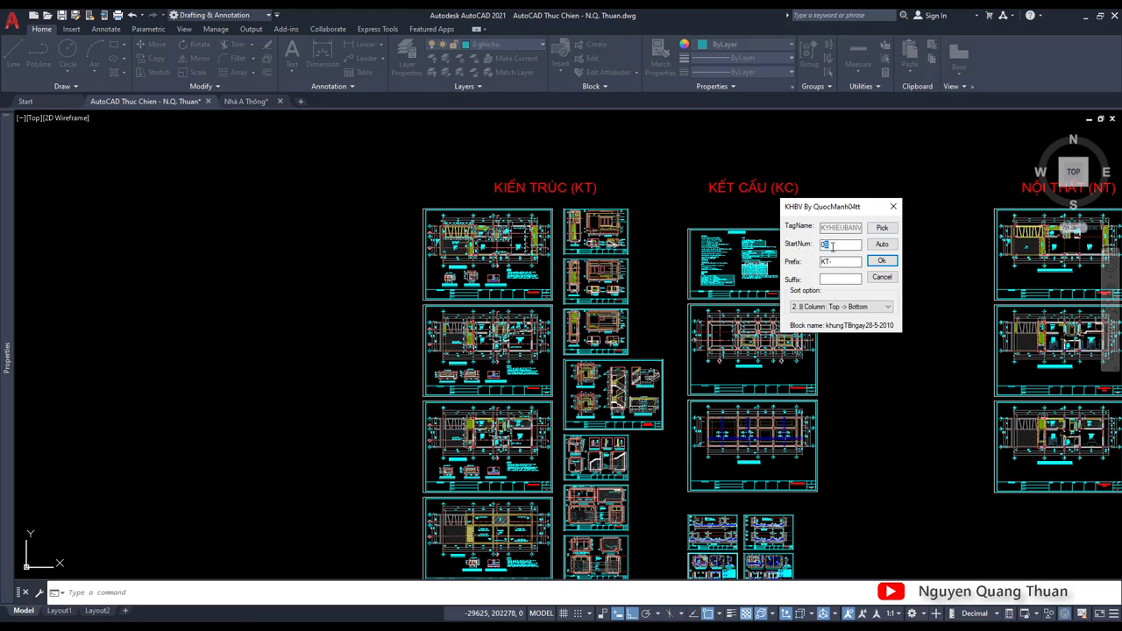
Accept the KT- settings and window-select the second KT sheet column to number it
{"action": "left_click", "coordinate": [882, 260]}
{"action": "scroll", "coordinate": [672, 187], "scroll_direction": "down", "scroll_amount": 4}
{"action": "scroll", "coordinate": [671, 190], "scroll_direction": "up", "scroll_amount": 2}
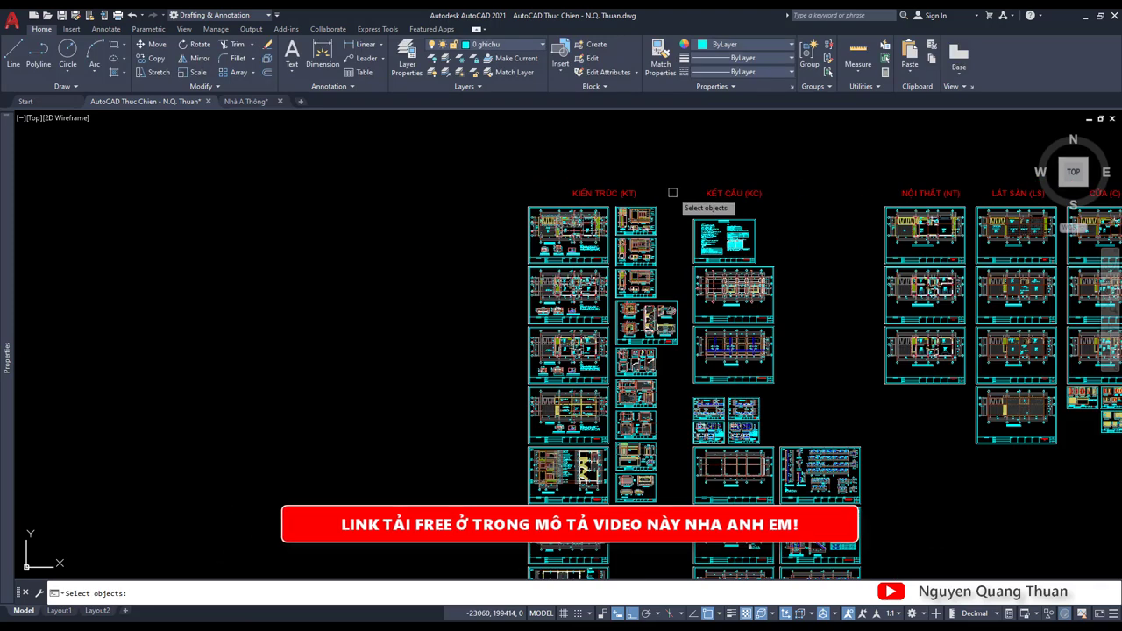
{"action": "left_click", "coordinate": [676, 191]}
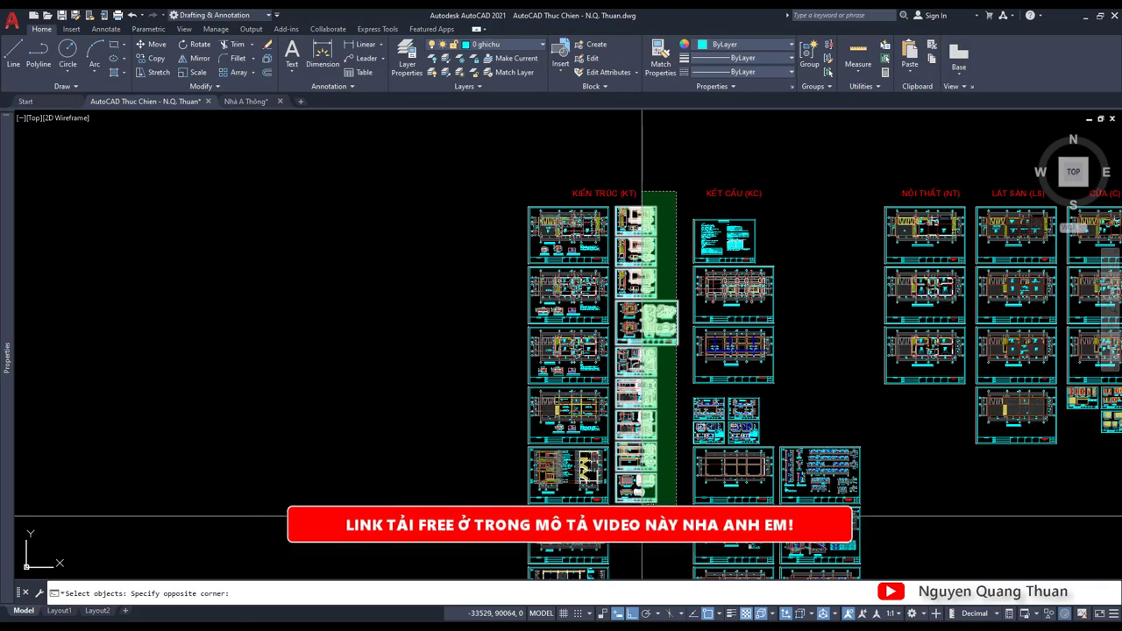
{"action": "left_click", "coordinate": [644, 507]}
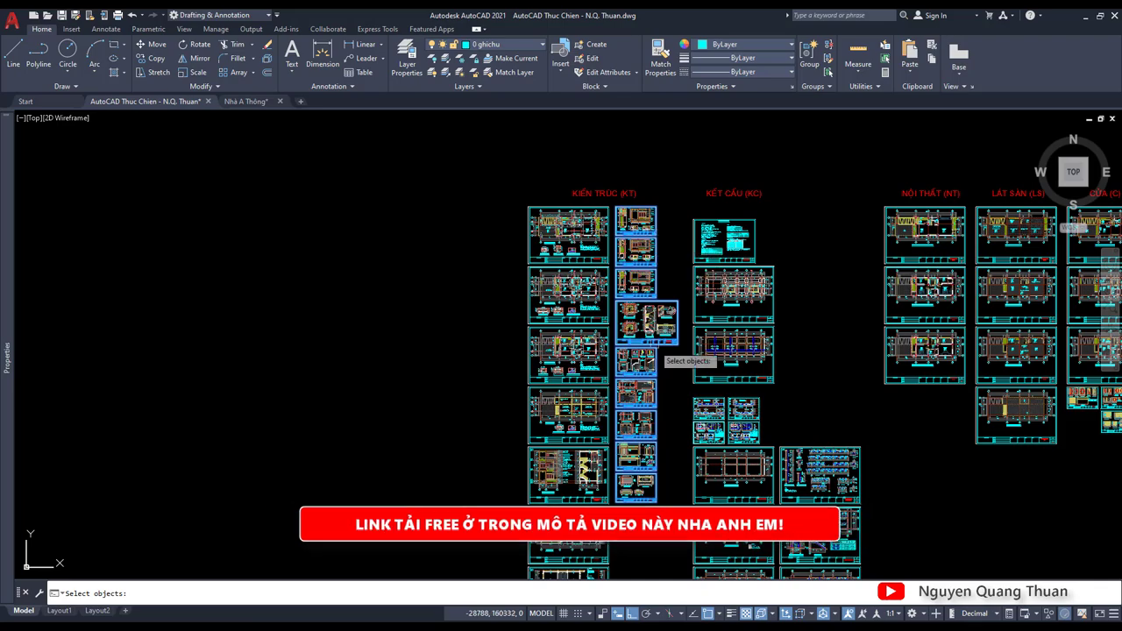
{"action": "scroll", "coordinate": [659, 379], "scroll_direction": "up", "scroll_amount": 3}
{"action": "scroll", "coordinate": [692, 328], "scroll_direction": "up", "scroll_amount": 3}
{"action": "scroll", "coordinate": [666, 277], "scroll_direction": "down", "scroll_amount": 5}
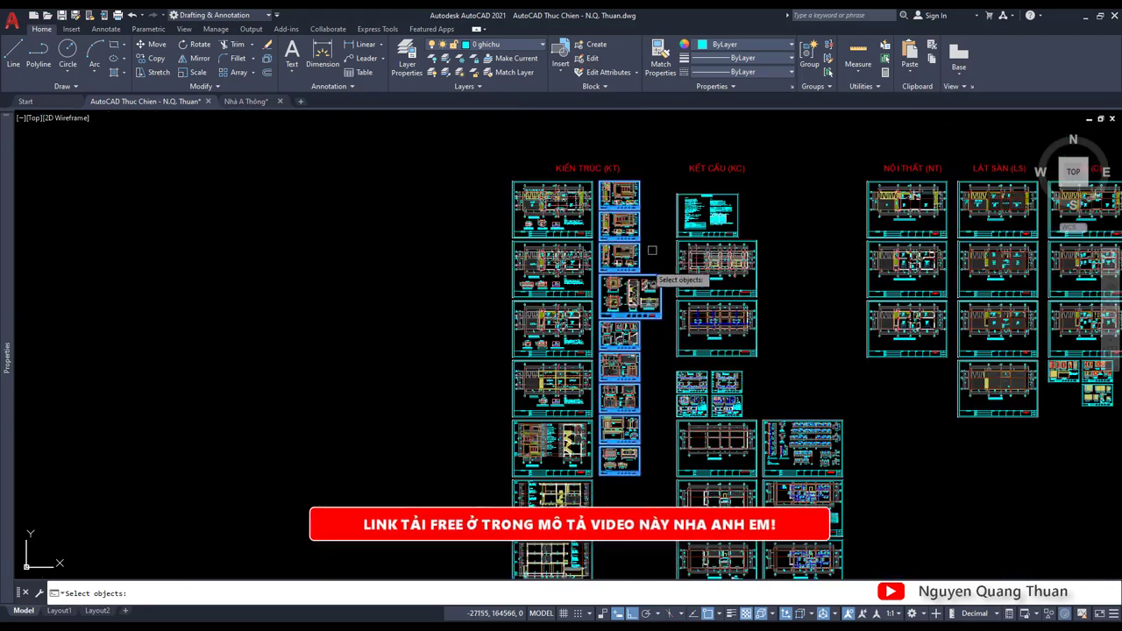
{"action": "scroll", "coordinate": [649, 254], "scroll_direction": "down", "scroll_amount": 1}
{"action": "key", "text": "Escape"}
Zoom in to verify the glazed-roof detail sheet now reads KT-15
{"action": "scroll", "coordinate": [664, 193], "scroll_direction": "up", "scroll_amount": 4}
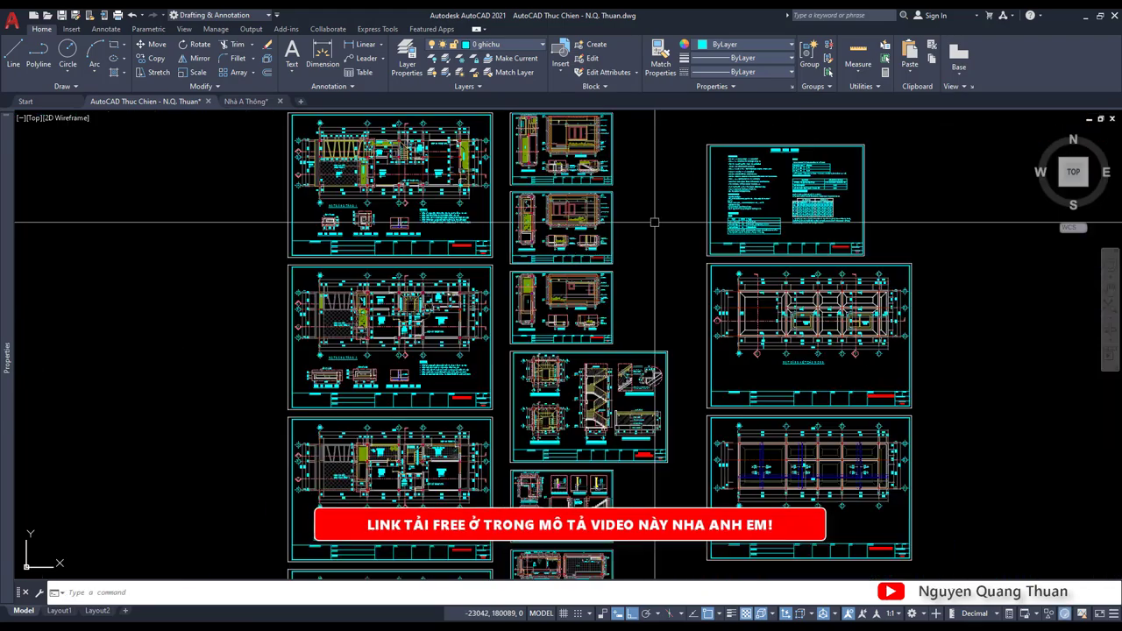
{"action": "scroll", "coordinate": [654, 220], "scroll_direction": "up", "scroll_amount": 2}
{"action": "scroll", "coordinate": [608, 179], "scroll_direction": "up", "scroll_amount": 3}
{"action": "scroll", "coordinate": [579, 220], "scroll_direction": "down", "scroll_amount": 6}
{"action": "scroll", "coordinate": [597, 266], "scroll_direction": "down", "scroll_amount": 2}
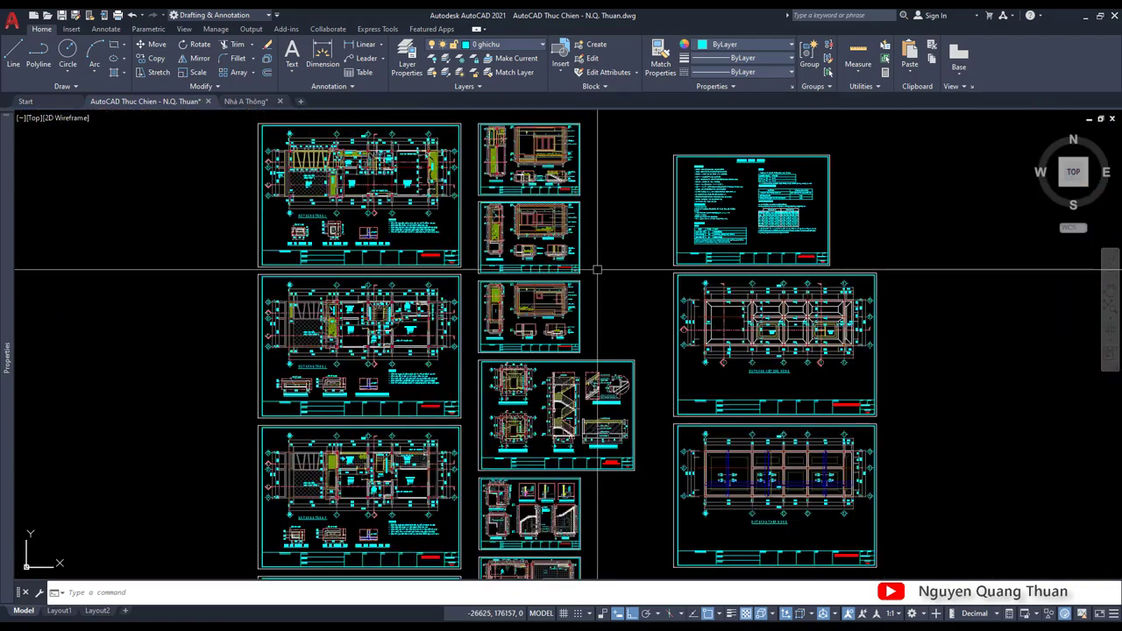
{"action": "scroll", "coordinate": [604, 163], "scroll_direction": "up", "scroll_amount": 1}
{"action": "middle_click_drag", "start_coordinate": [604, 163], "coordinate": [584, 220]}
{"action": "scroll", "coordinate": [584, 289], "scroll_direction": "up", "scroll_amount": 5}
{"action": "scroll", "coordinate": [605, 389], "scroll_direction": "up", "scroll_amount": 3}
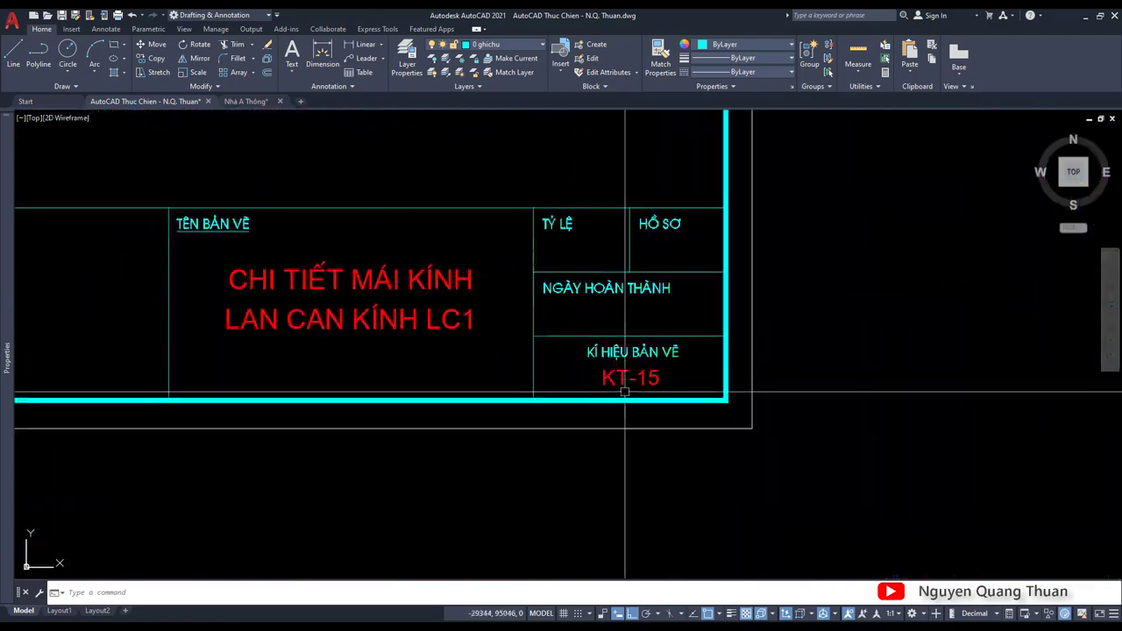
{"action": "scroll", "coordinate": [633, 395], "scroll_direction": "down", "scroll_amount": 1}
{"action": "scroll", "coordinate": [634, 395], "scroll_direction": "down", "scroll_amount": 4}
{"action": "scroll", "coordinate": [658, 345], "scroll_direction": "down", "scroll_amount": 3}
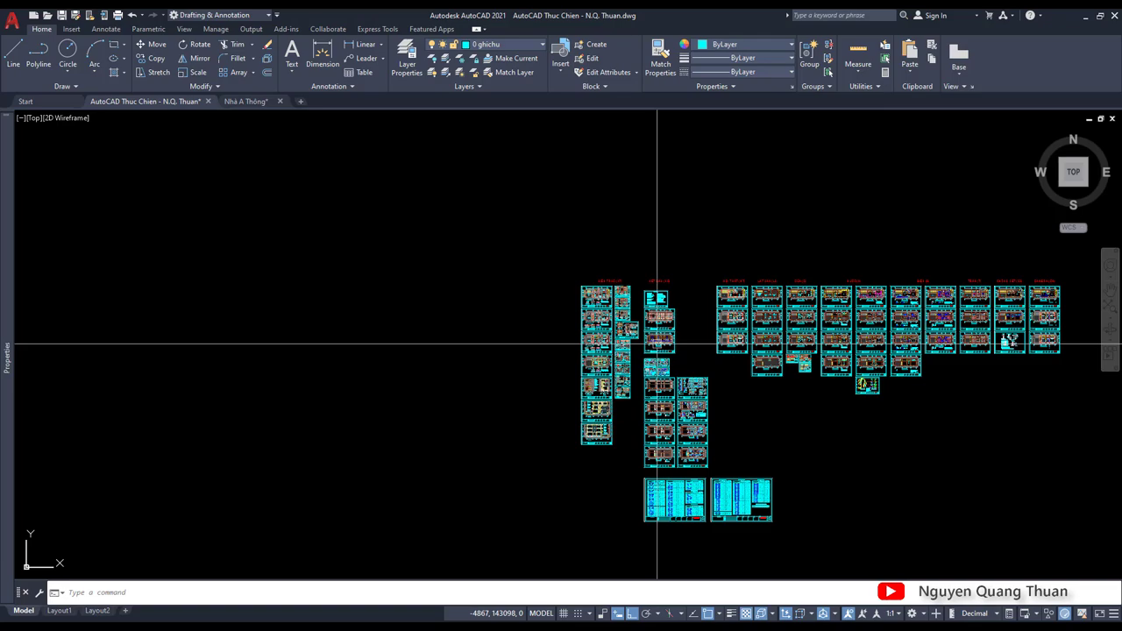
Run KHBV with prefix KC- starting at 01 and number the first KẾT CẤU sheets
{"action": "scroll", "coordinate": [646, 301], "scroll_direction": "up", "scroll_amount": 4}
{"action": "mouse_move", "coordinate": [639, 301]}
{"action": "middle_mouse_down"}
{"action": "mouse_move", "coordinate": [536, 280]}
{"action": "mouse_move", "coordinate": [535, 196]}
{"action": "middle_mouse_up"}
{"action": "scroll", "coordinate": [534, 193], "scroll_direction": "down", "scroll_amount": 3}
{"action": "scroll", "coordinate": [504, 231], "scroll_direction": "down", "scroll_amount": 1}
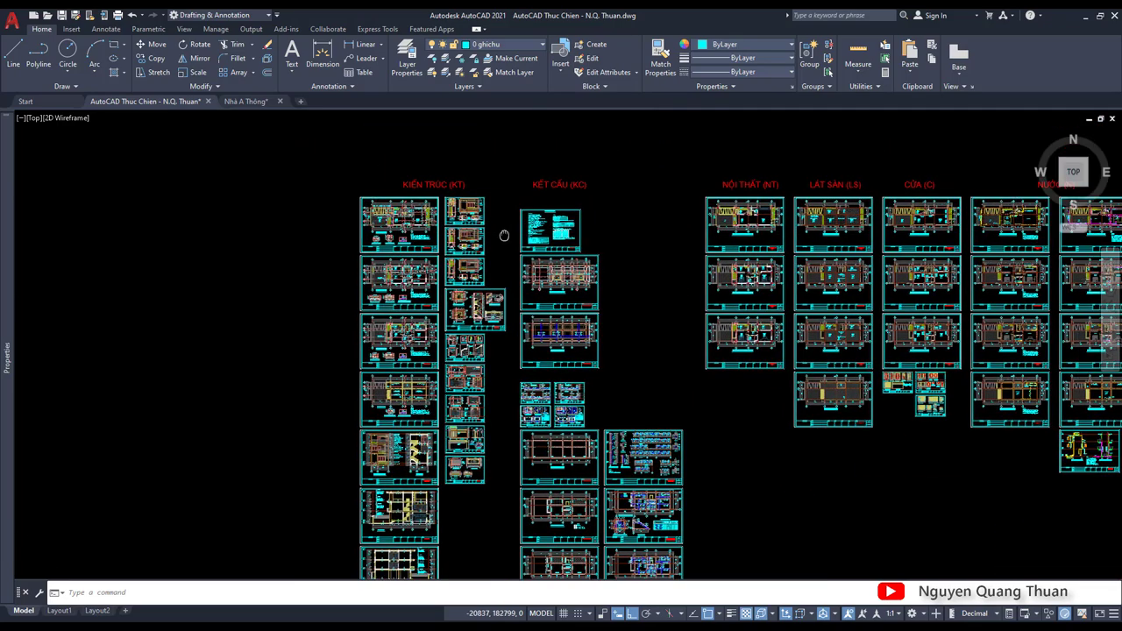
{"action": "scroll", "coordinate": [501, 234], "scroll_direction": "up", "scroll_amount": 2}
{"action": "scroll", "coordinate": [501, 235], "scroll_direction": "up", "scroll_amount": 4}
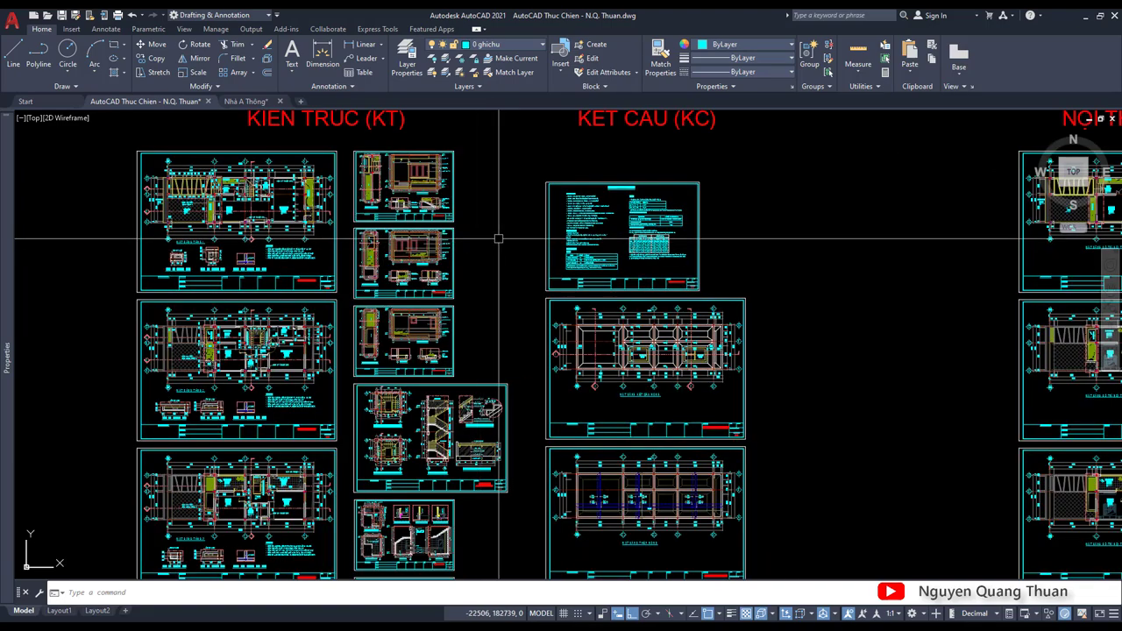
{"action": "middle_click_drag", "start_coordinate": [767, 218], "coordinate": [734, 220]}
{"action": "scroll", "coordinate": [734, 220], "scroll_direction": "down", "scroll_amount": 1}
{"action": "scroll", "coordinate": [669, 231], "scroll_direction": "down", "scroll_amount": 1}
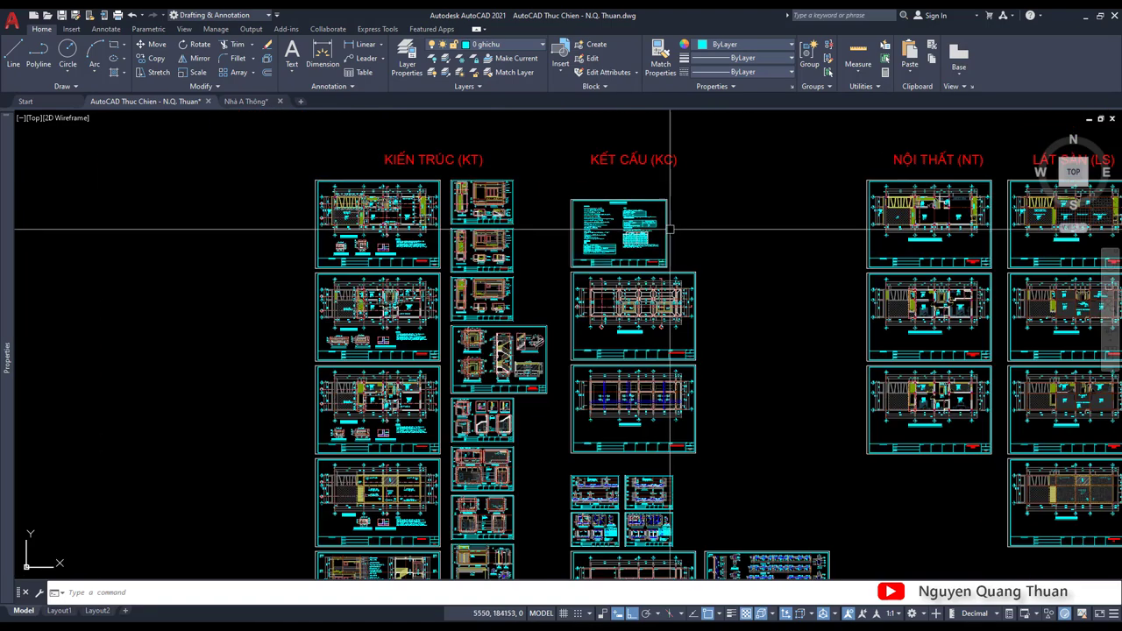
{"action": "scroll", "coordinate": [742, 271], "scroll_direction": "down", "scroll_amount": 2}
{"action": "scroll", "coordinate": [749, 270], "scroll_direction": "up", "scroll_amount": 4}
{"action": "scroll", "coordinate": [707, 247], "scroll_direction": "up", "scroll_amount": 2}
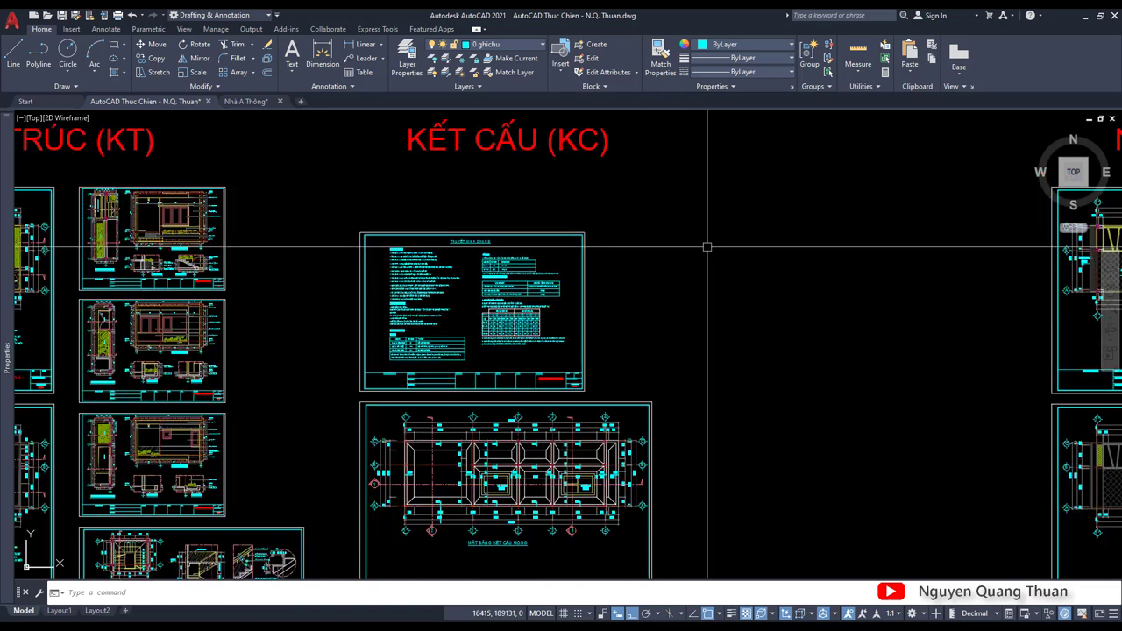
{"action": "key", "text": "Return"}
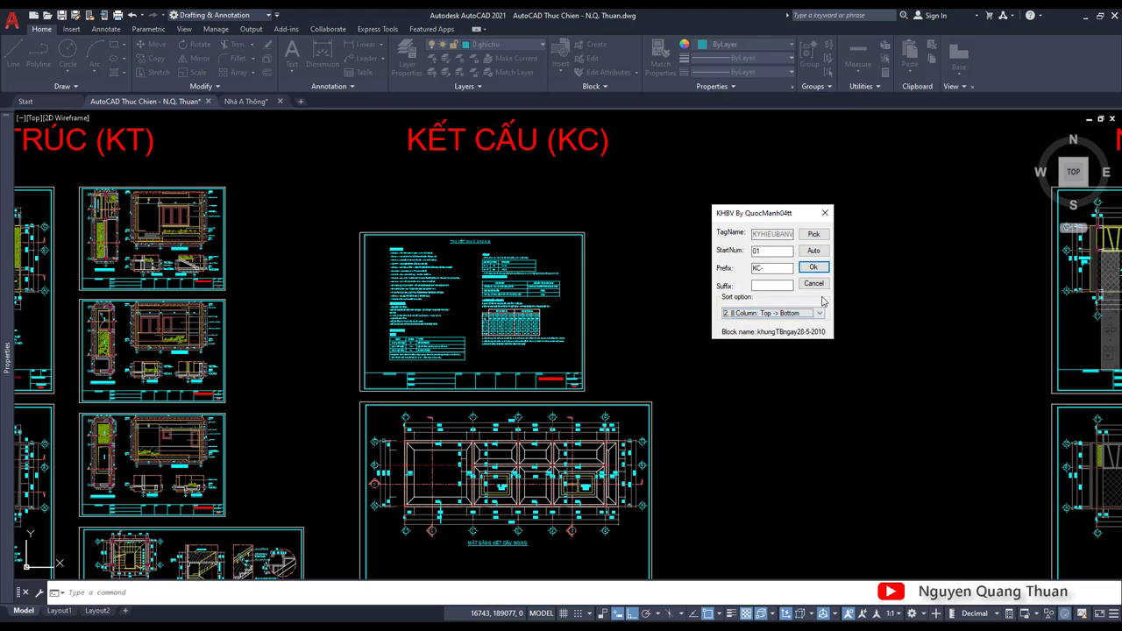
{"action": "left_click", "coordinate": [814, 268]}
{"action": "scroll", "coordinate": [701, 237], "scroll_direction": "down", "scroll_amount": 5}
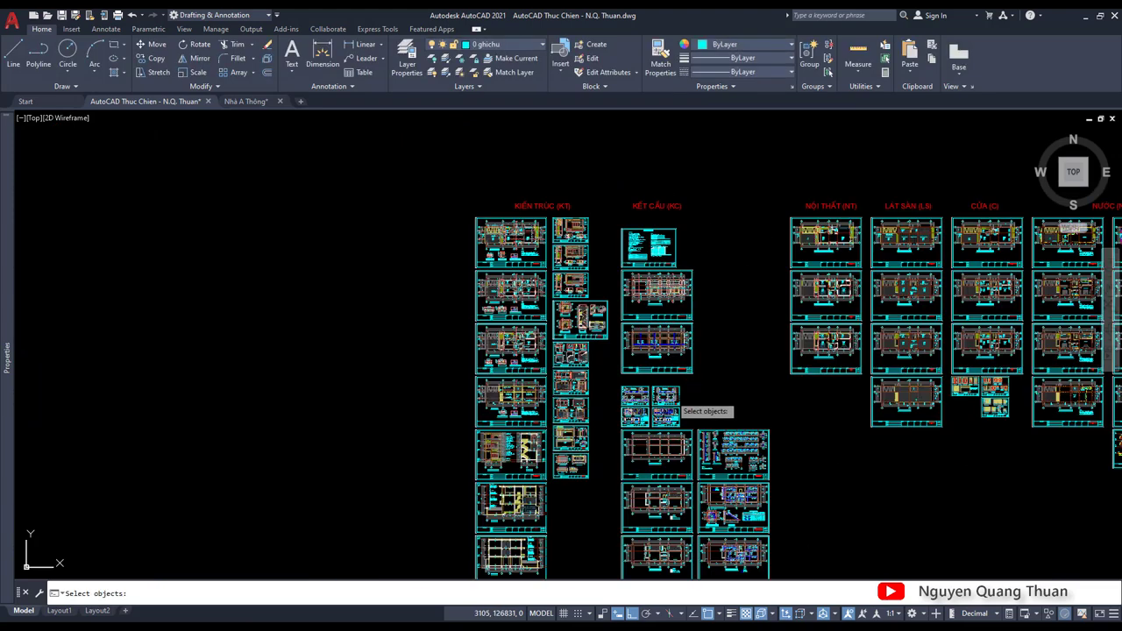
{"action": "scroll", "coordinate": [662, 426], "scroll_direction": "up", "scroll_amount": 5}
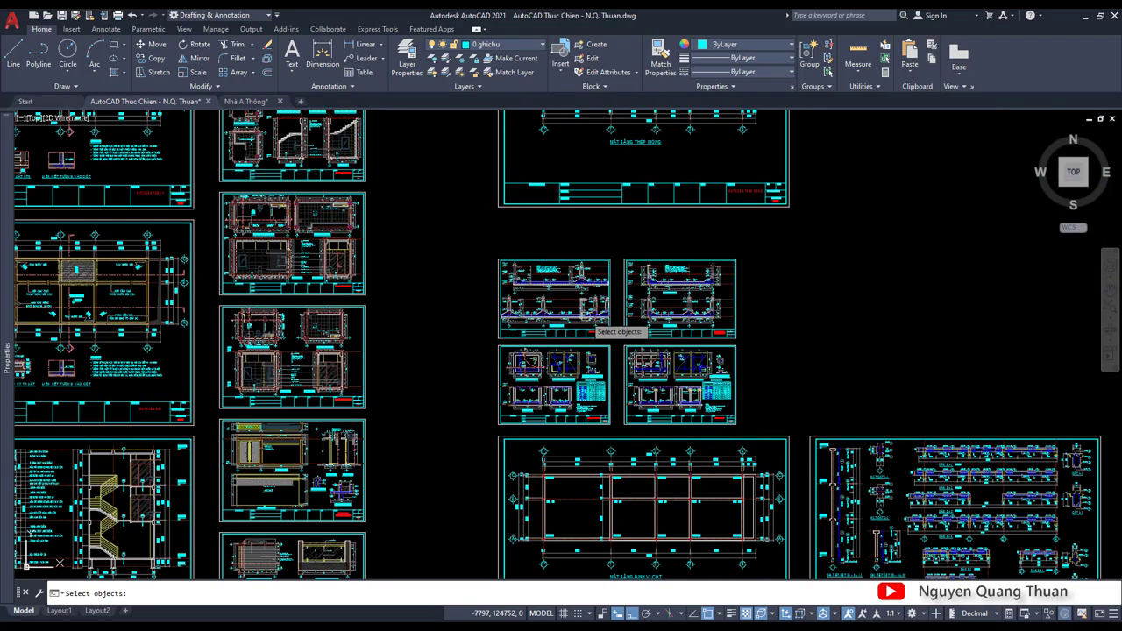
{"action": "scroll", "coordinate": [671, 349], "scroll_direction": "down", "scroll_amount": 5}
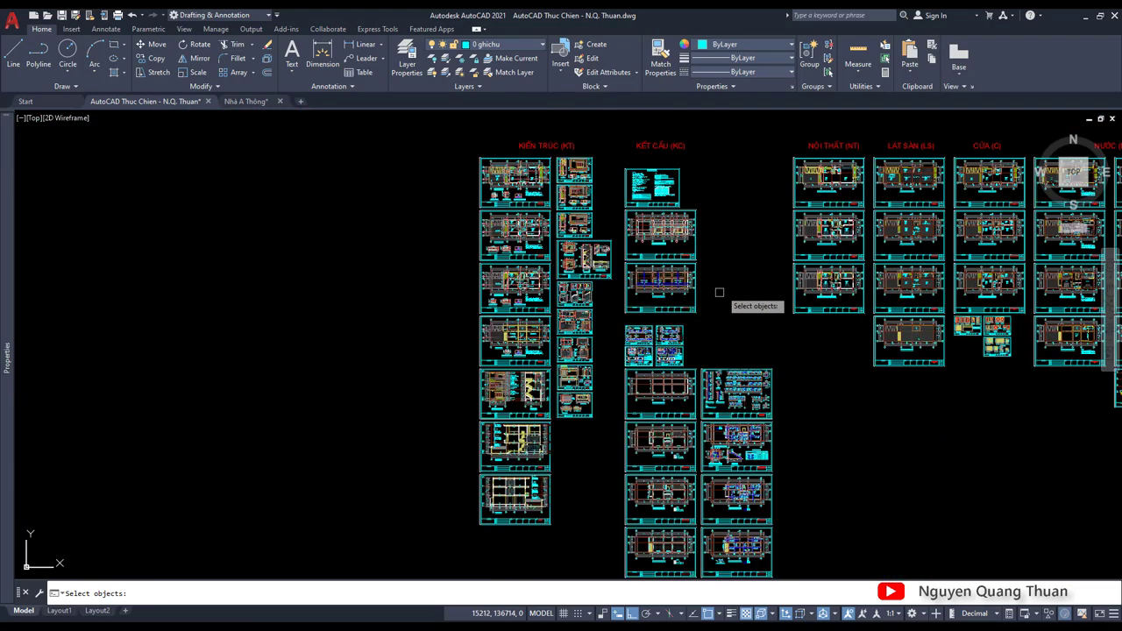
{"action": "scroll", "coordinate": [729, 205], "scroll_direction": "up", "scroll_amount": 4}
{"action": "scroll", "coordinate": [710, 194], "scroll_direction": "up", "scroll_amount": 2}
{"action": "scroll", "coordinate": [653, 228], "scroll_direction": "down", "scroll_amount": 4}
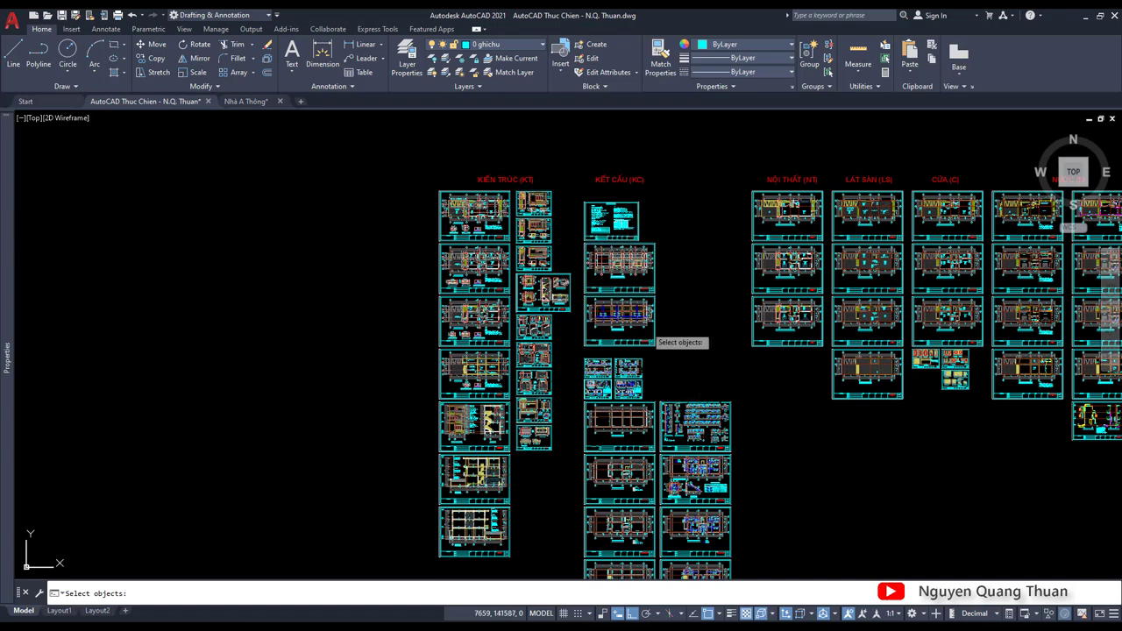
{"action": "scroll", "coordinate": [650, 322], "scroll_direction": "up", "scroll_amount": 2}
{"action": "mouse_move", "coordinate": [664, 173]}
{"action": "left_mouse_down"}
{"action": "mouse_move", "coordinate": [634, 395]}
{"action": "mouse_move", "coordinate": [616, 397]}
{"action": "left_mouse_up"}
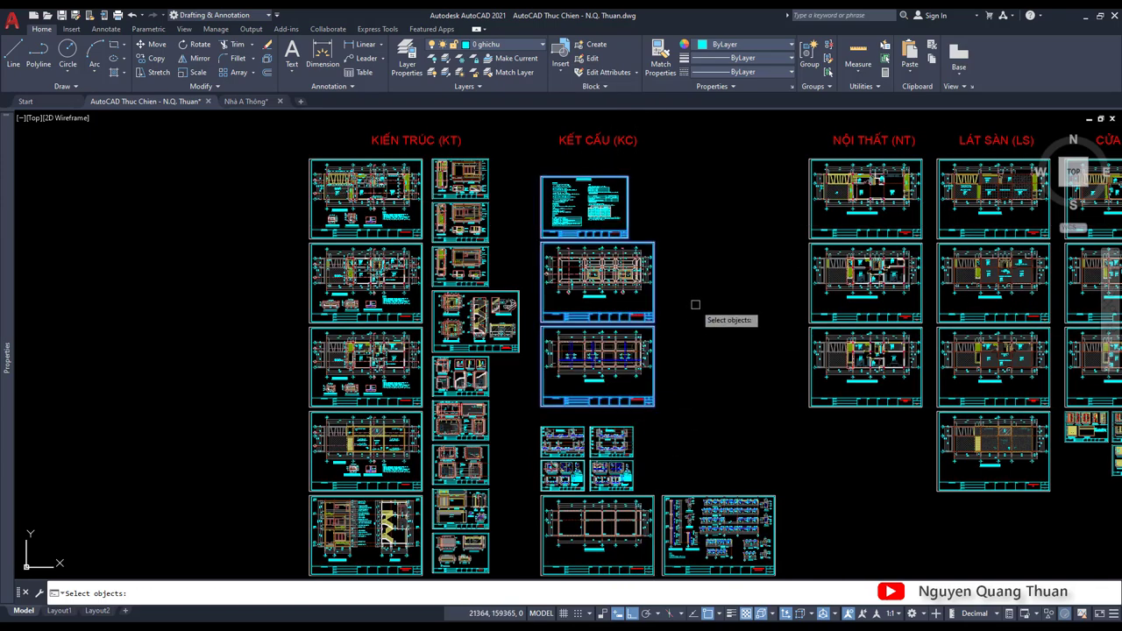
{"action": "key", "text": "Escape"}
Number the four small structural sheets as the next KC- batch with KHBV
{"action": "scroll", "coordinate": [624, 247], "scroll_direction": "up", "scroll_amount": 8}
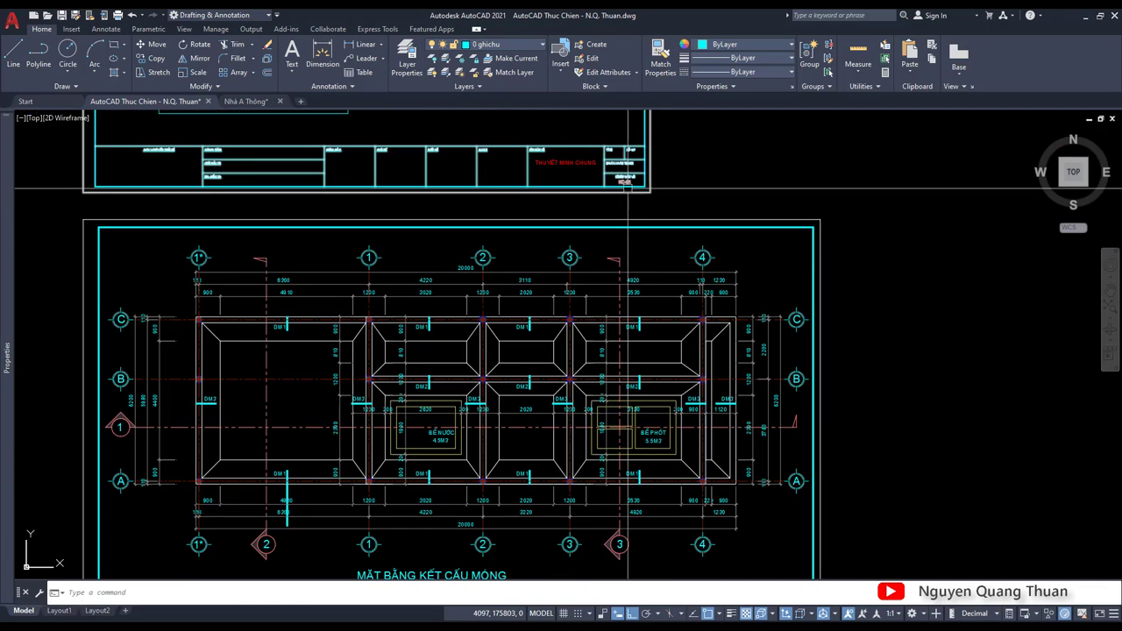
{"action": "scroll", "coordinate": [681, 371], "scroll_direction": "down", "scroll_amount": 5}
{"action": "scroll", "coordinate": [682, 351], "scroll_direction": "up", "scroll_amount": 7}
{"action": "scroll", "coordinate": [685, 344], "scroll_direction": "down", "scroll_amount": 7}
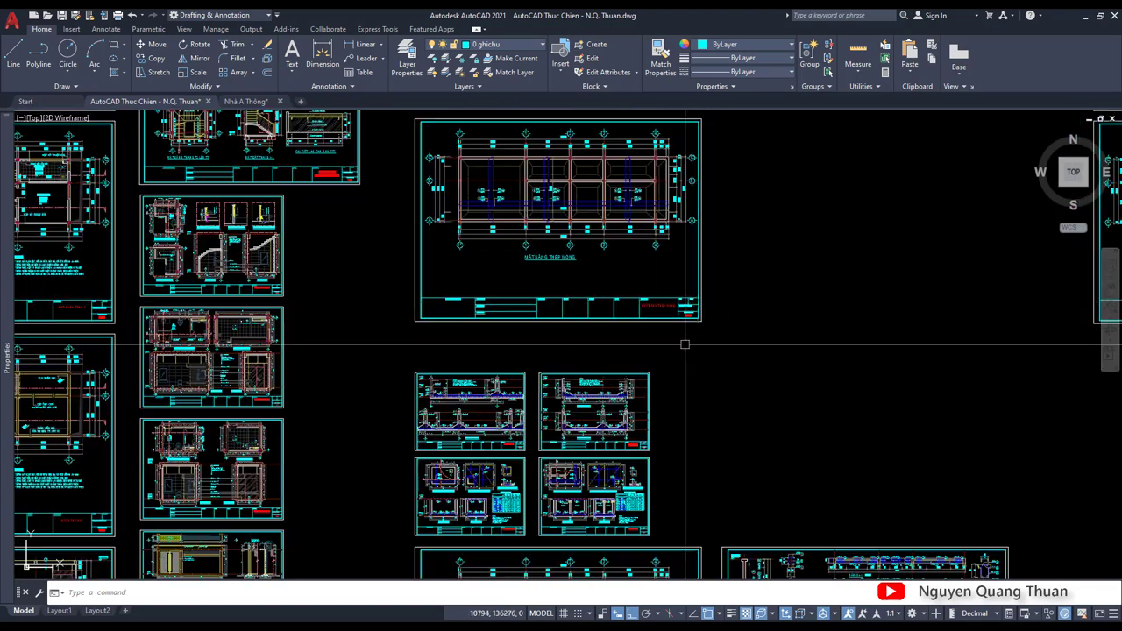
{"action": "middle_click_drag", "start_coordinate": [685, 345], "coordinate": [693, 222]}
{"action": "scroll", "coordinate": [495, 348], "scroll_direction": "up", "scroll_amount": 4}
{"action": "type", "text": "khbv"}
{"action": "key", "text": "Return"}
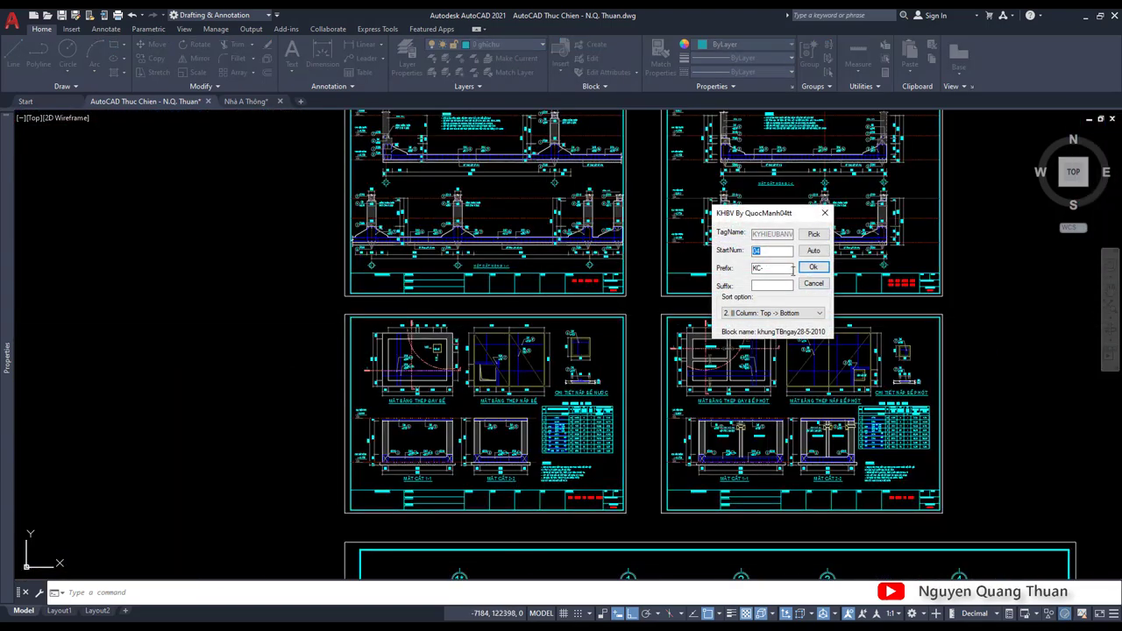
{"action": "left_click", "coordinate": [814, 269]}
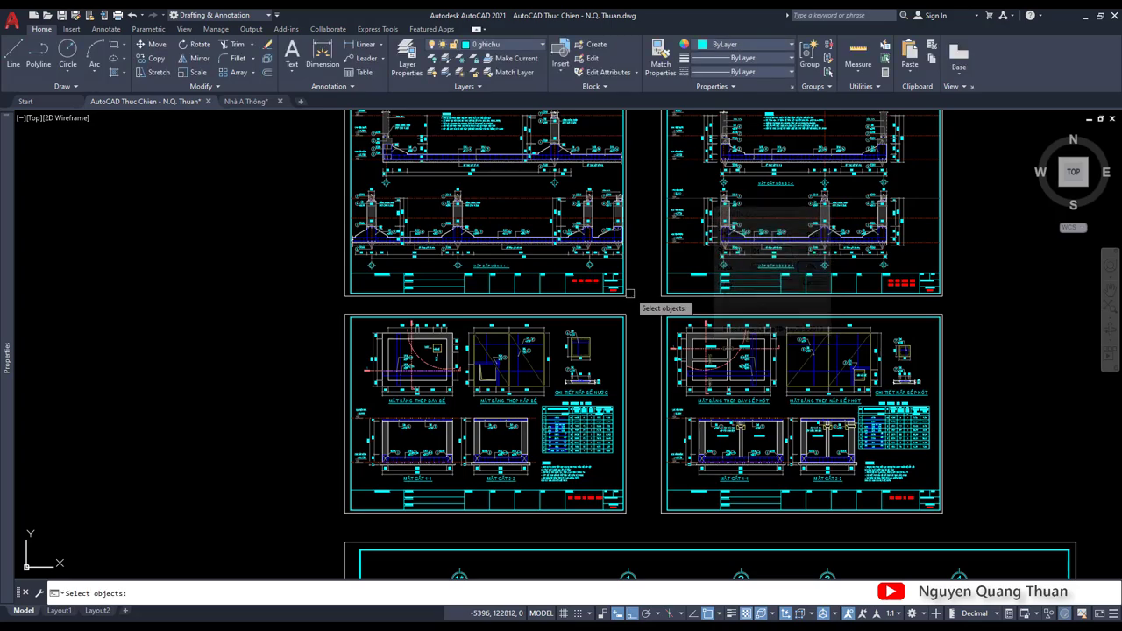
{"action": "left_click", "coordinate": [633, 273]}
{"action": "left_click", "coordinate": [608, 394]}
{"action": "key", "text": "Return"}
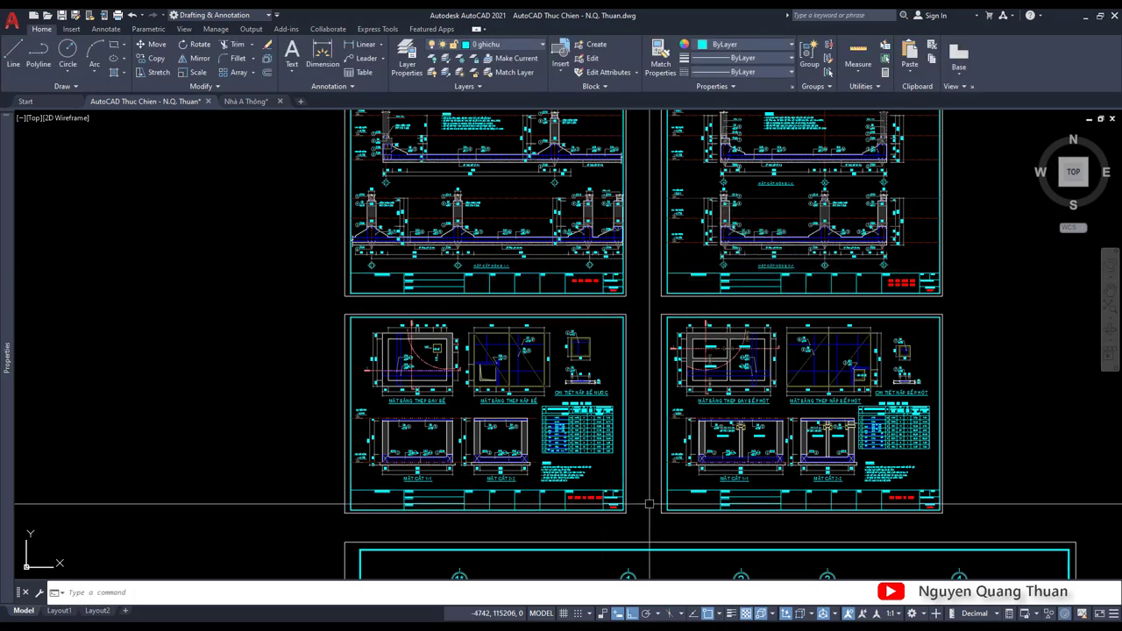
Run KHBV again to set up the next KC- batch starting at 06
{"action": "scroll", "coordinate": [647, 384], "scroll_direction": "up", "scroll_amount": 5}
{"action": "scroll", "coordinate": [647, 384], "scroll_direction": "down", "scroll_amount": 4}
{"action": "scroll", "coordinate": [647, 383], "scroll_direction": "up", "scroll_amount": 4}
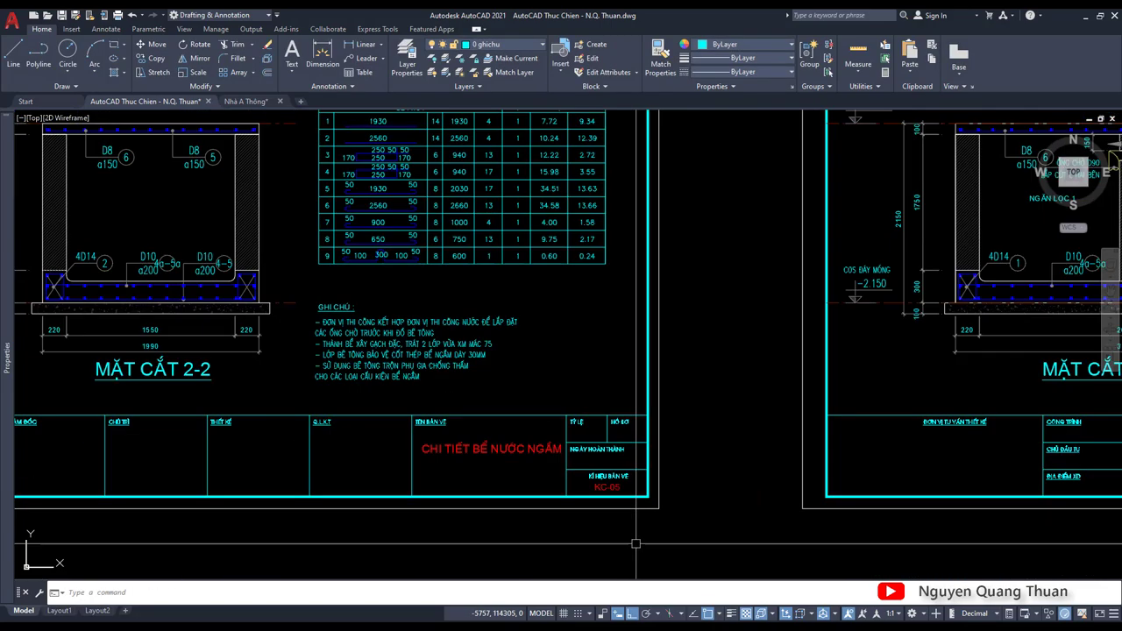
{"action": "scroll", "coordinate": [647, 383], "scroll_direction": "down", "scroll_amount": 6}
{"action": "type", "text": "khbv"}
{"action": "key", "text": "Return"}
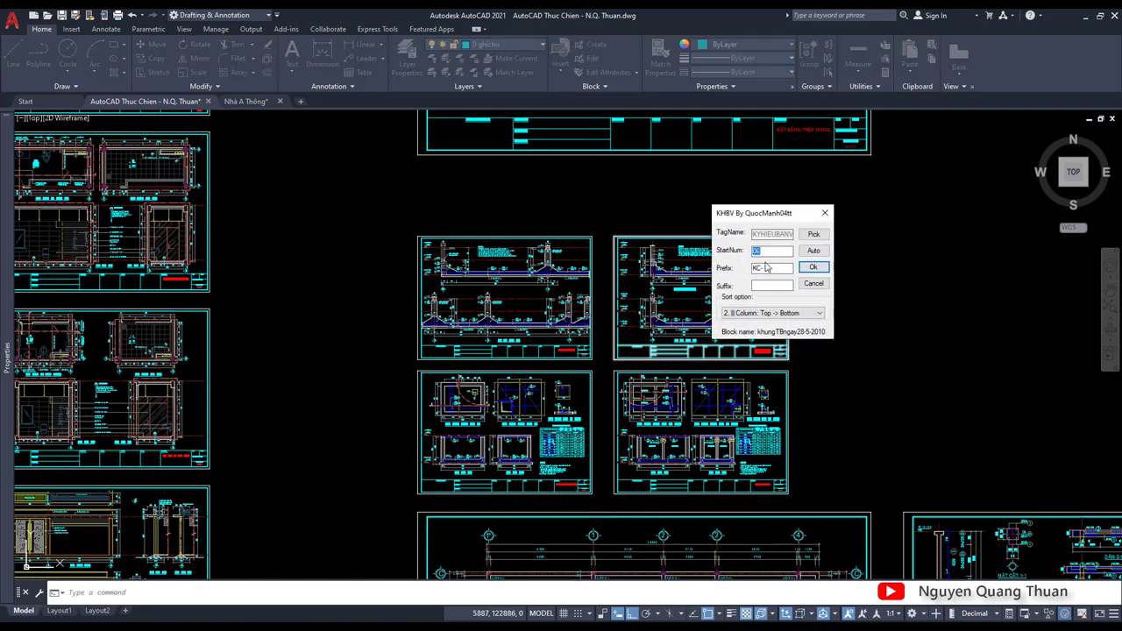
Window-select the next KC sheets to number them from KC-06
{"action": "left_click", "coordinate": [815, 268]}
{"action": "left_click", "coordinate": [835, 274]}
{"action": "left_click", "coordinate": [785, 434]}
{"action": "key", "text": "Return"}
Relaunch KHBV with the KC- settings and window the lower column of structural sheets
{"action": "scroll", "coordinate": [756, 375], "scroll_direction": "down", "scroll_amount": 5}
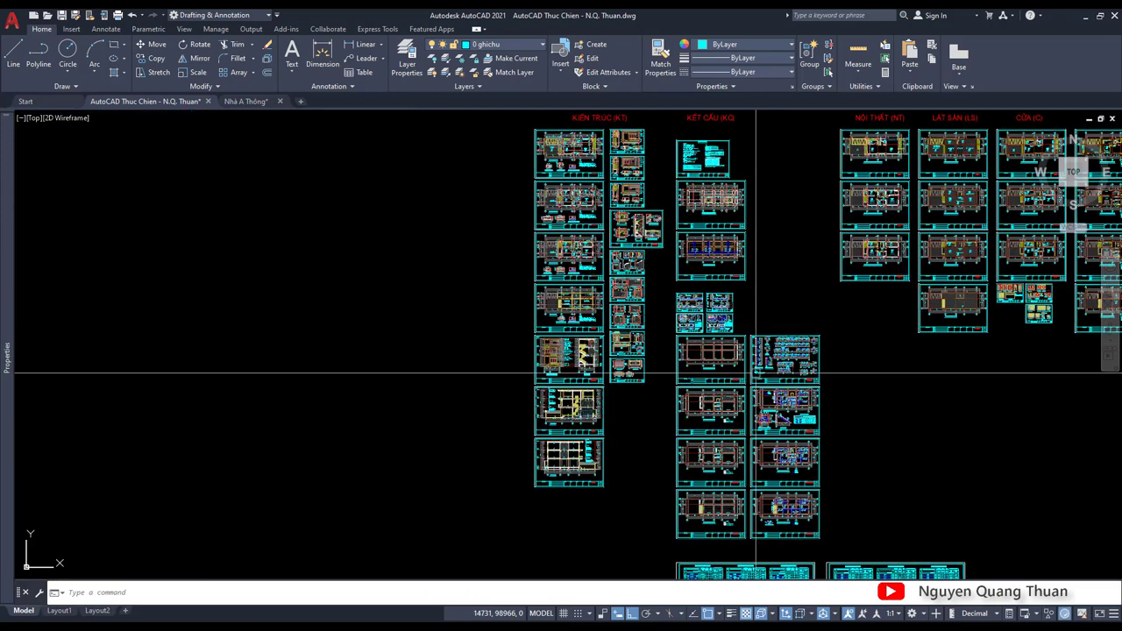
{"action": "middle_click_drag", "start_coordinate": [756, 374], "coordinate": [653, 267]}
{"action": "key", "text": "Return"}
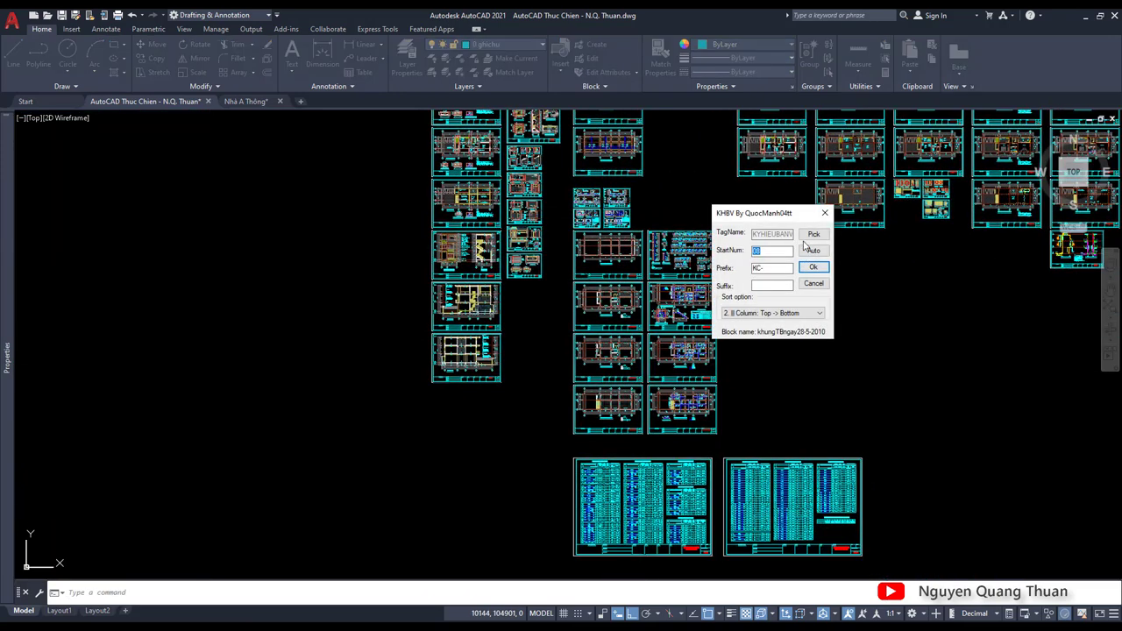
{"action": "key", "text": "Return"}
{"action": "scroll", "coordinate": [659, 253], "scroll_direction": "up", "scroll_amount": 2}
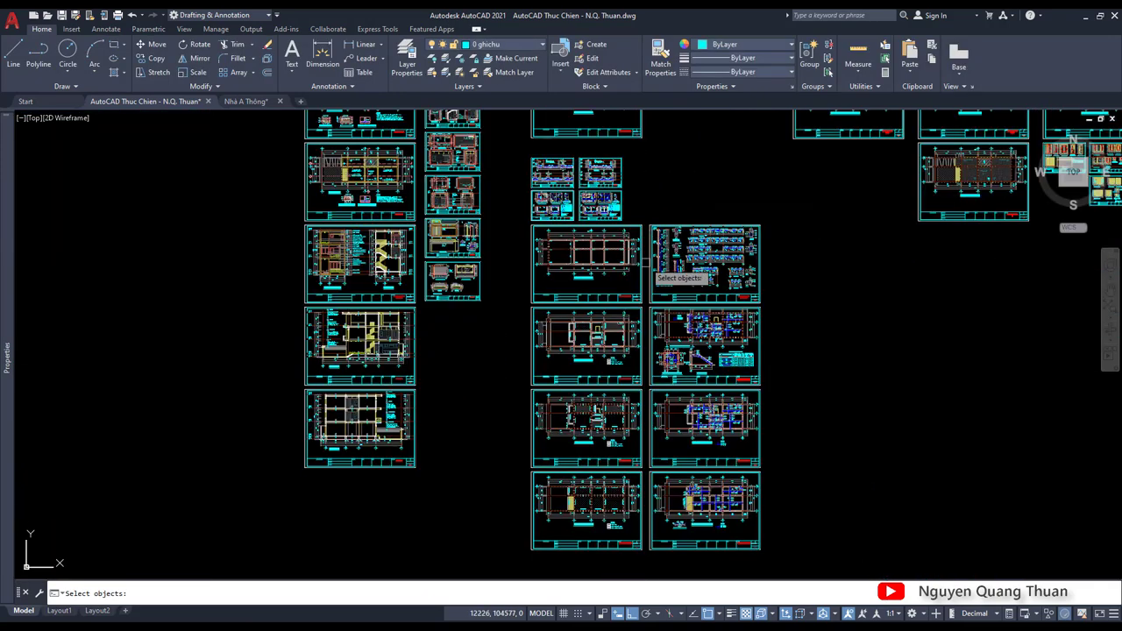
{"action": "scroll", "coordinate": [646, 265], "scroll_direction": "up", "scroll_amount": 2}
{"action": "left_click", "coordinate": [646, 260]}
{"action": "scroll", "coordinate": [646, 263], "scroll_direction": "down", "scroll_amount": 1}
{"action": "scroll", "coordinate": [640, 325], "scroll_direction": "down", "scroll_amount": 3}
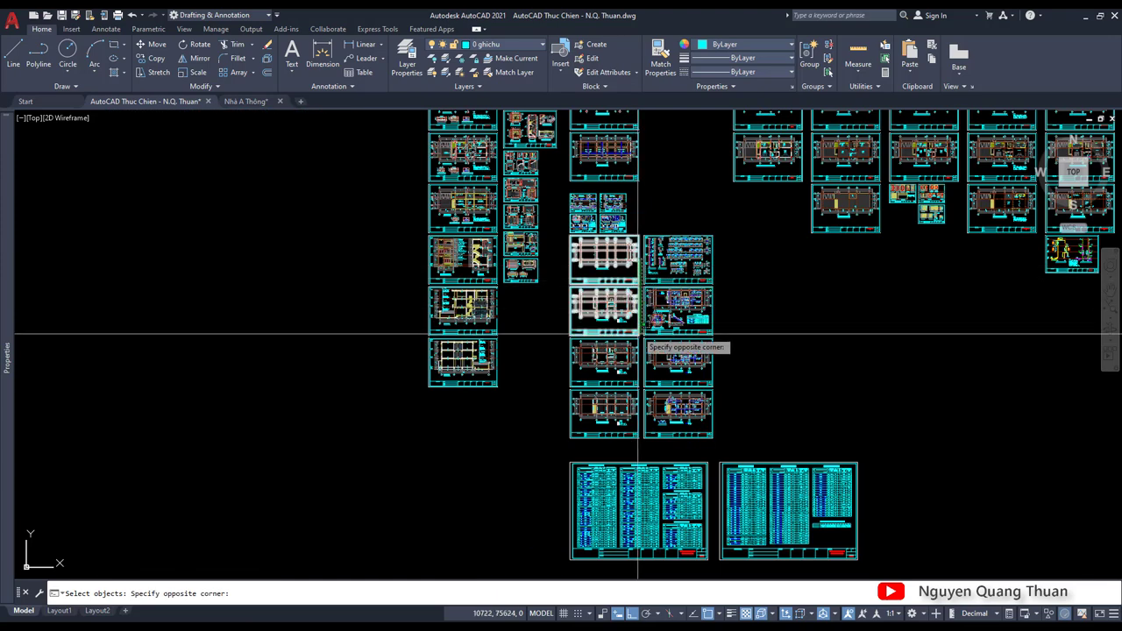
{"action": "left_click", "coordinate": [626, 439]}
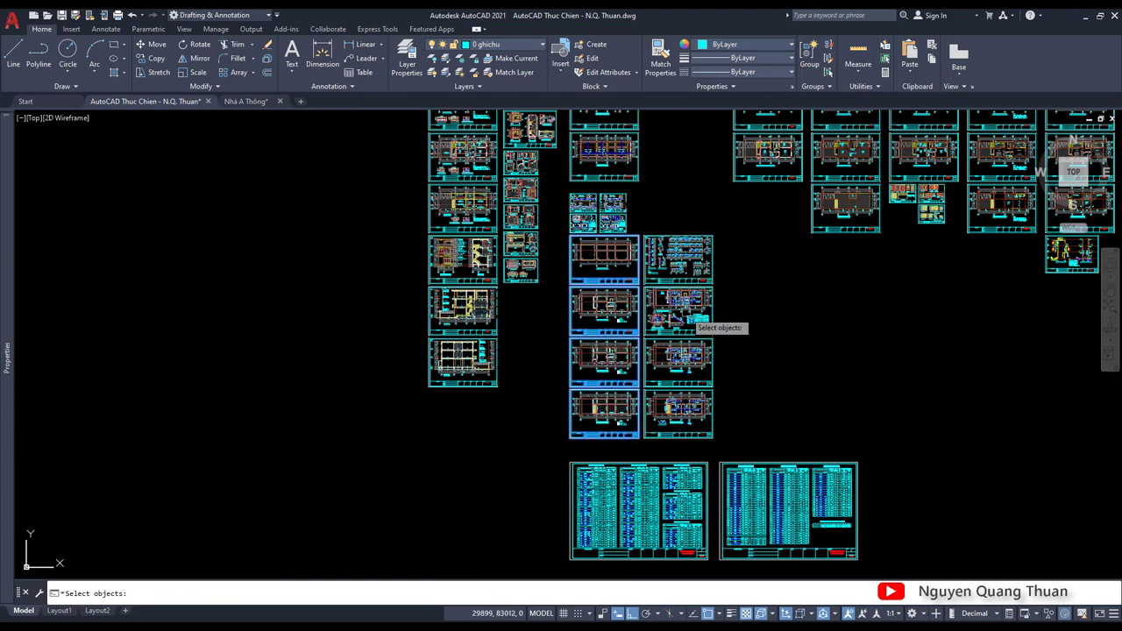
{"action": "key", "text": "Escape"}
Auto-pick the structural sheet column and apply KC- numbering from KC-12
{"action": "scroll", "coordinate": [661, 326], "scroll_direction": "up", "scroll_amount": 3}
{"action": "scroll", "coordinate": [656, 369], "scroll_direction": "up", "scroll_amount": 2}
{"action": "scroll", "coordinate": [646, 427], "scroll_direction": "down", "scroll_amount": 3}
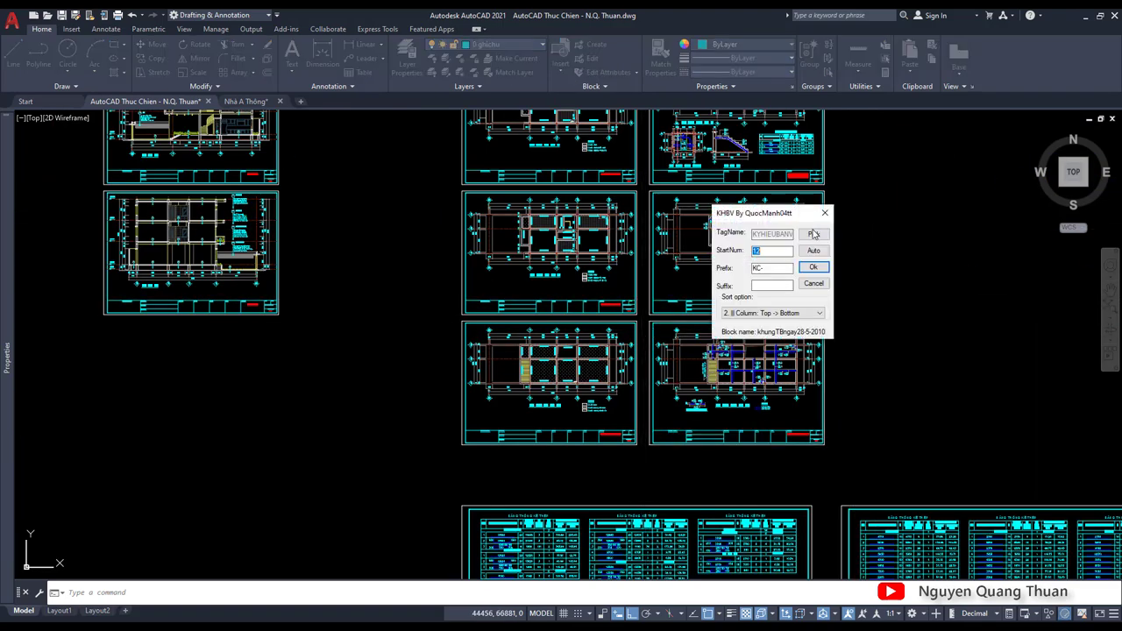
{"action": "left_click_drag", "start_coordinate": [779, 217], "coordinate": [912, 208]}
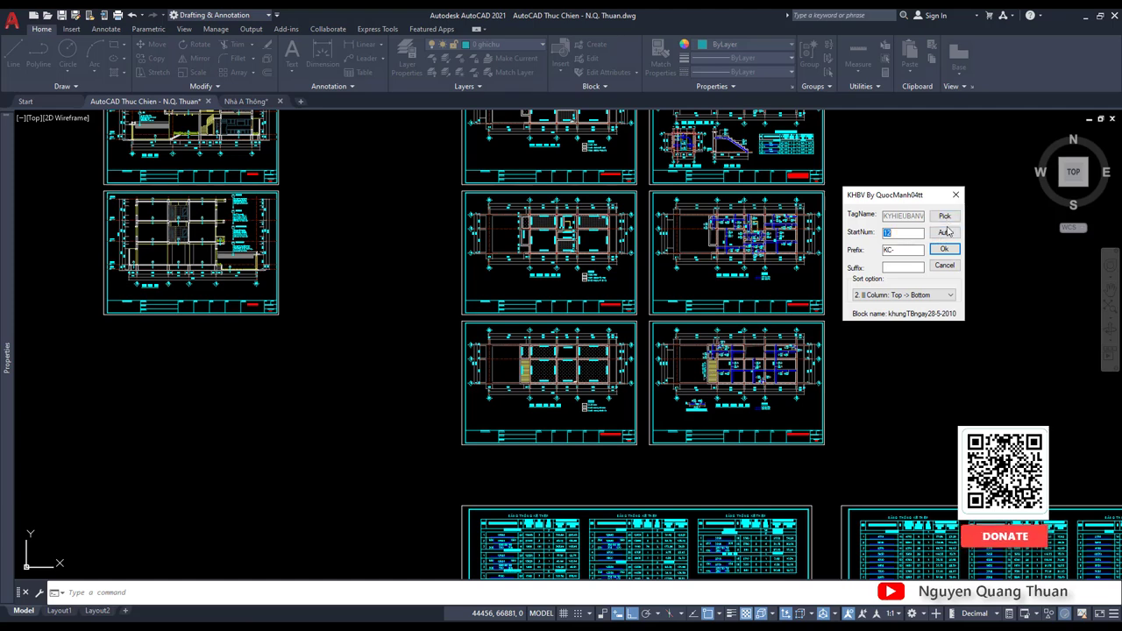
{"action": "left_click", "coordinate": [943, 251]}
{"action": "scroll", "coordinate": [876, 272], "scroll_direction": "down", "scroll_amount": 3}
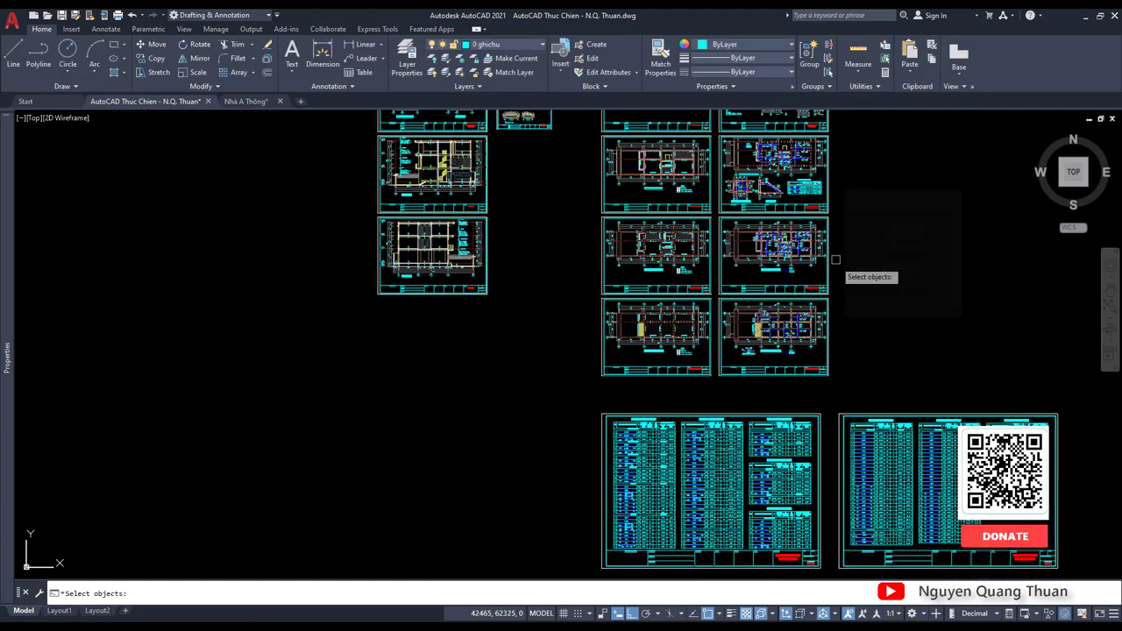
{"action": "scroll", "coordinate": [865, 219], "scroll_direction": "down", "scroll_amount": 2}
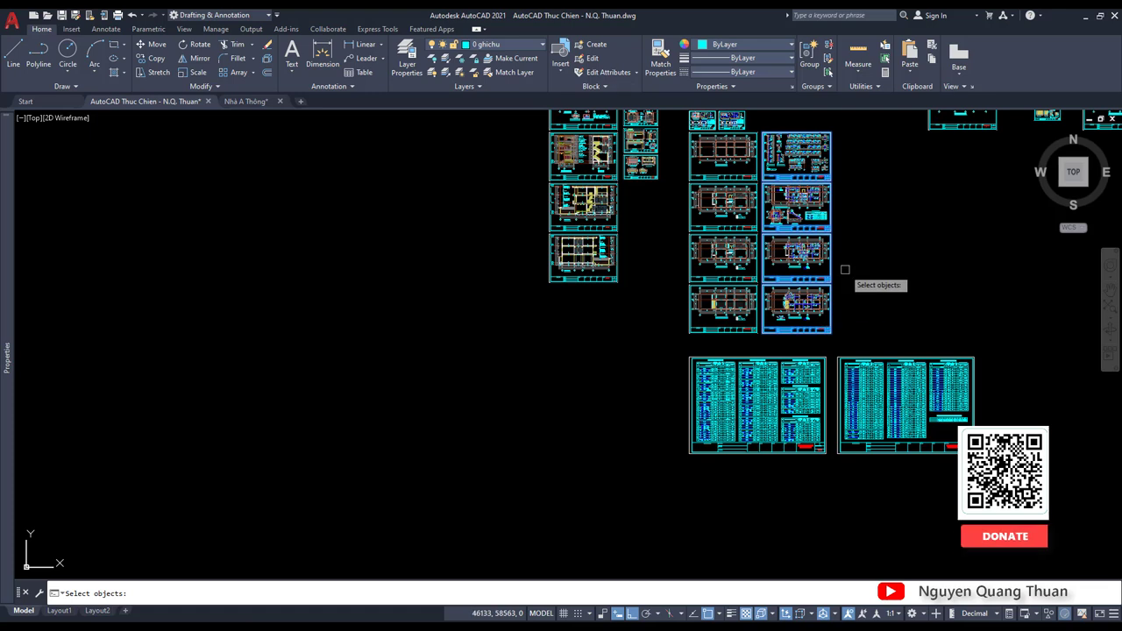
{"action": "key", "text": "Return"}
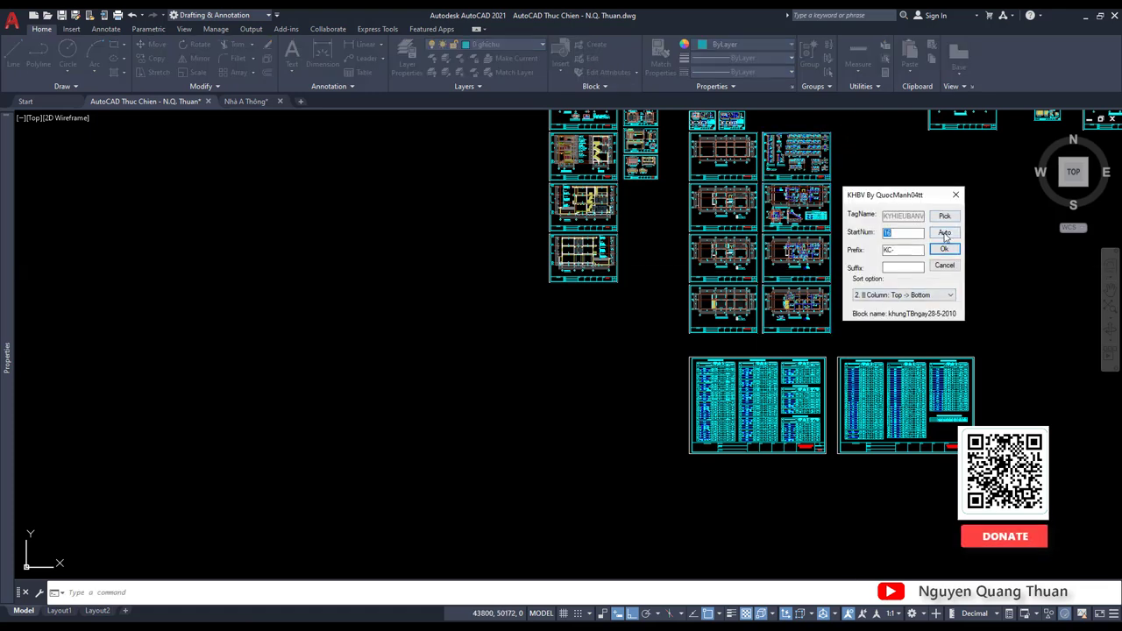
{"action": "left_click", "coordinate": [943, 251]}
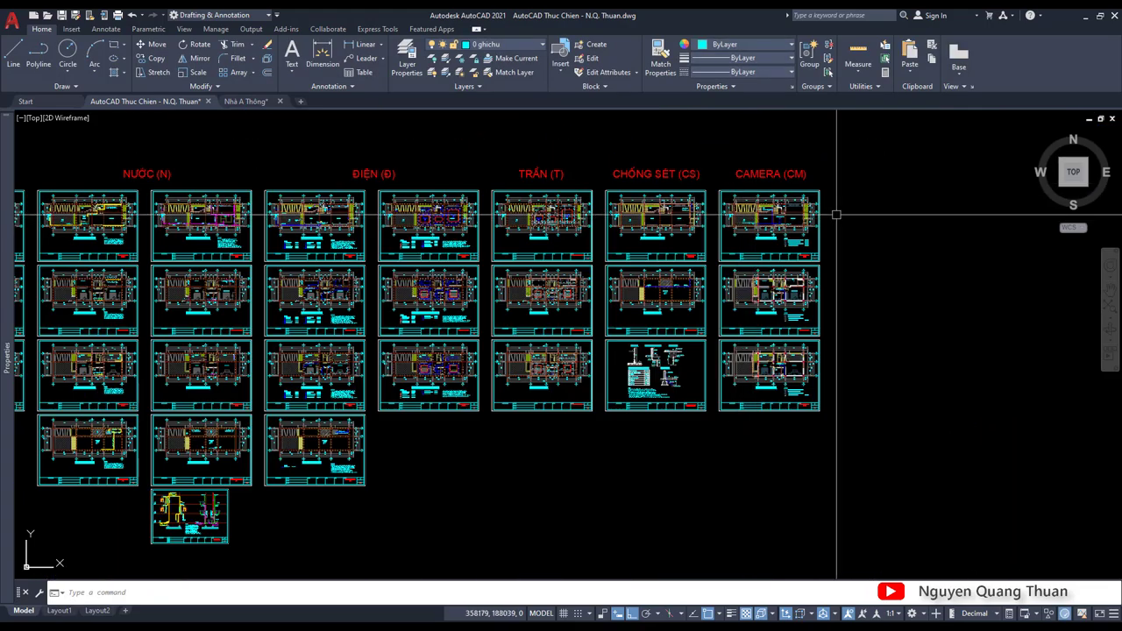
Run KHBV with prefix CM- and start number 01, then begin picking the CAMERA sheets
{"action": "scroll", "coordinate": [837, 214], "scroll_direction": "up", "scroll_amount": 4}
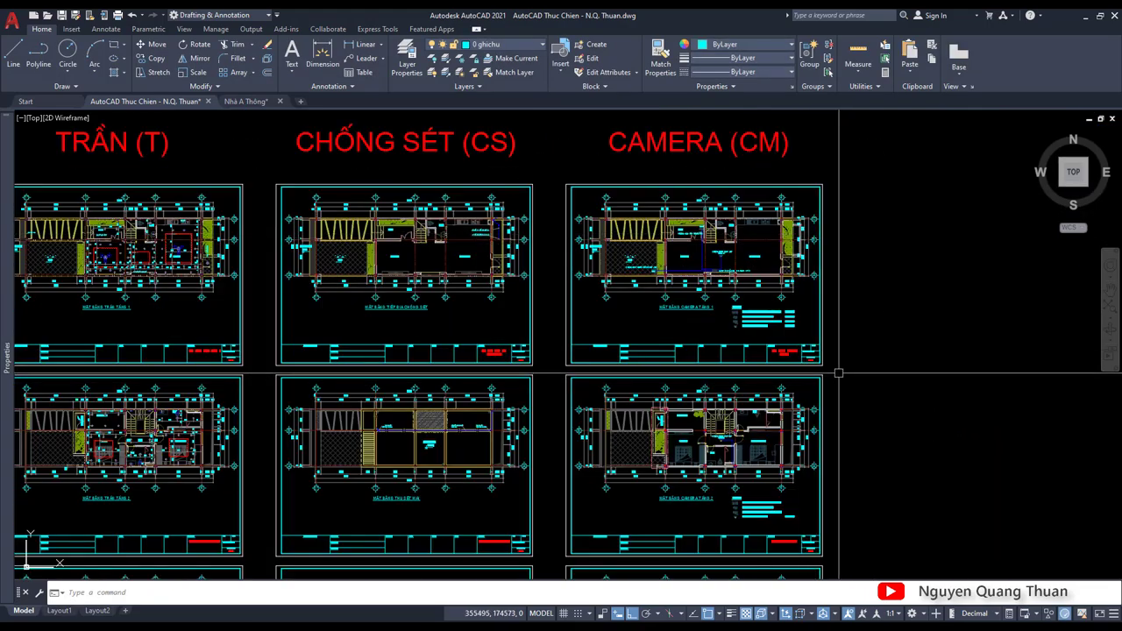
{"action": "scroll", "coordinate": [837, 214], "scroll_direction": "up", "scroll_amount": 3}
{"action": "scroll", "coordinate": [859, 202], "scroll_direction": "down", "scroll_amount": 5}
{"action": "key", "text": "Return"}
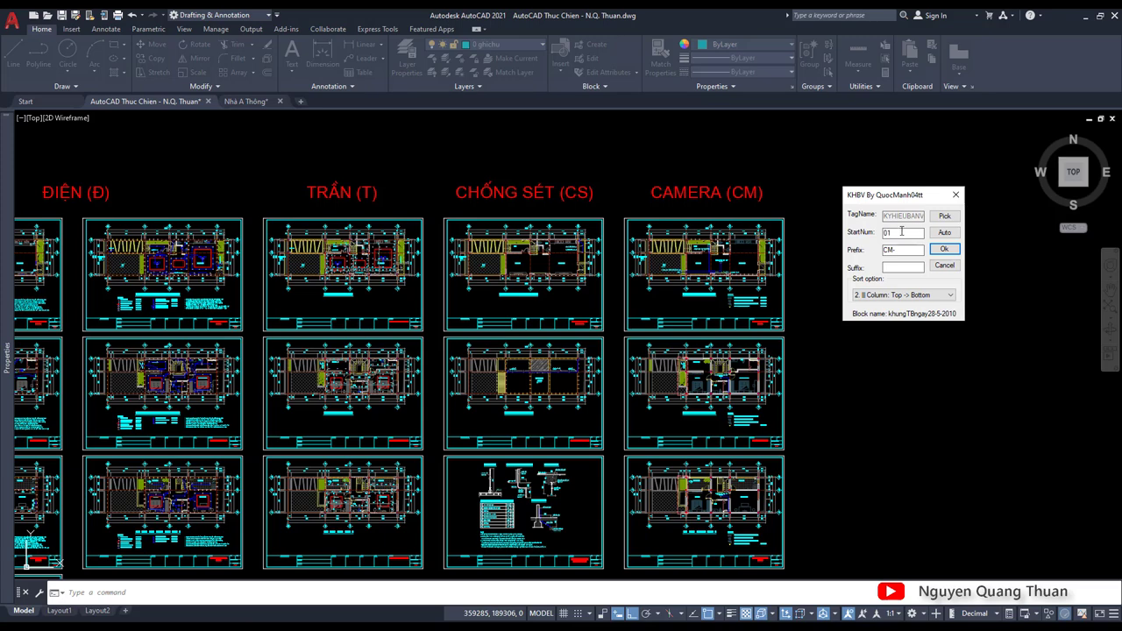
{"action": "left_click", "coordinate": [944, 249]}
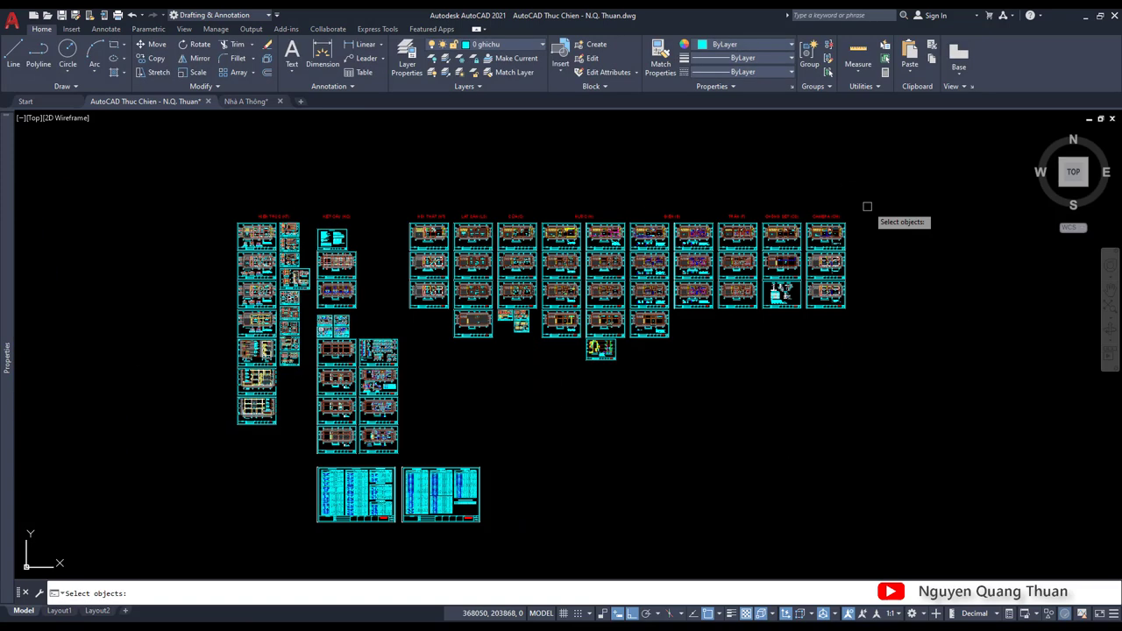
Window-select the CAMERA column so its sheets receive CM- codes
{"action": "left_click_drag", "start_coordinate": [871, 201], "coordinate": [839, 313]}
{"action": "key", "text": "Escape"}
{"action": "scroll", "coordinate": [824, 312], "scroll_direction": "up", "scroll_amount": 2}
{"action": "scroll", "coordinate": [807, 289], "scroll_direction": "up", "scroll_amount": 4}
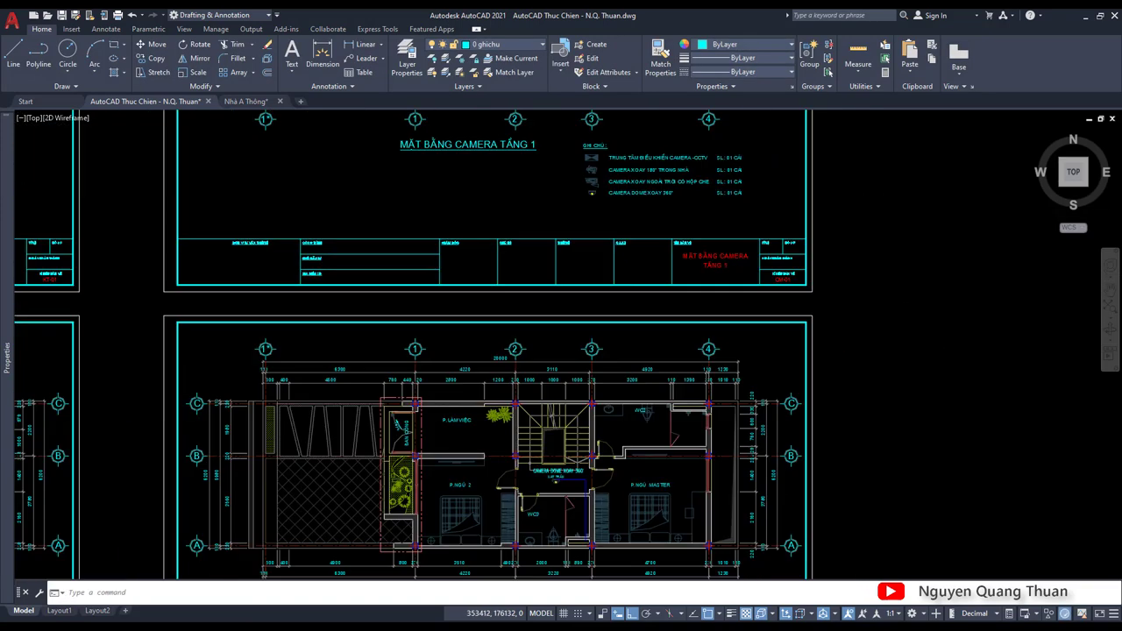
{"action": "scroll", "coordinate": [780, 263], "scroll_direction": "up", "scroll_amount": 3}
{"action": "scroll", "coordinate": [772, 342], "scroll_direction": "down", "scroll_amount": 4}
Zoom into the CAMERA TẦNG 1–3 title blocks to verify their CM- codes
{"action": "middle_click_drag", "start_coordinate": [777, 426], "coordinate": [760, 396]}
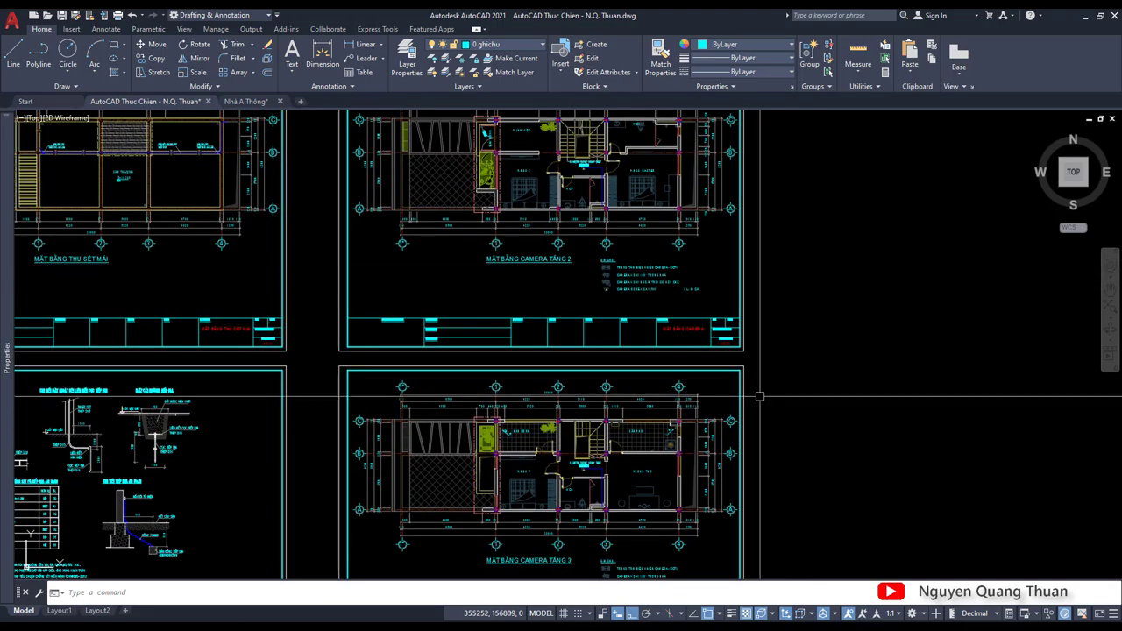
{"action": "scroll", "coordinate": [763, 368], "scroll_direction": "up", "scroll_amount": 2}
{"action": "scroll", "coordinate": [737, 421], "scroll_direction": "up", "scroll_amount": 2}
{"action": "scroll", "coordinate": [729, 439], "scroll_direction": "down", "scroll_amount": 1}
{"action": "scroll", "coordinate": [736, 430], "scroll_direction": "down", "scroll_amount": 4}
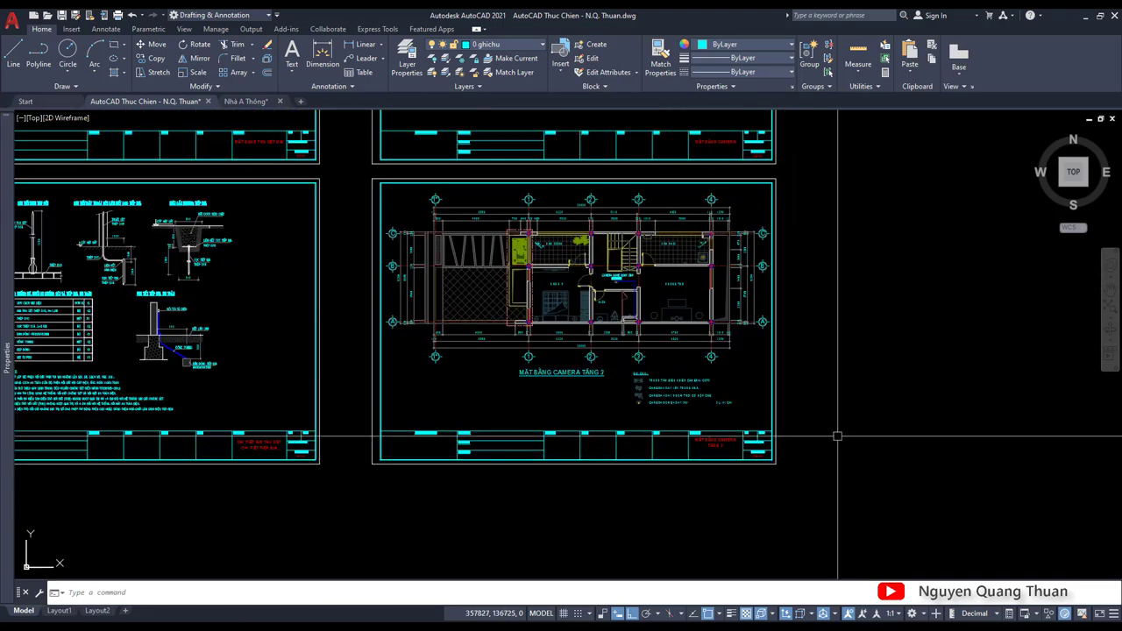
{"action": "scroll", "coordinate": [772, 264], "scroll_direction": "down", "scroll_amount": 4}
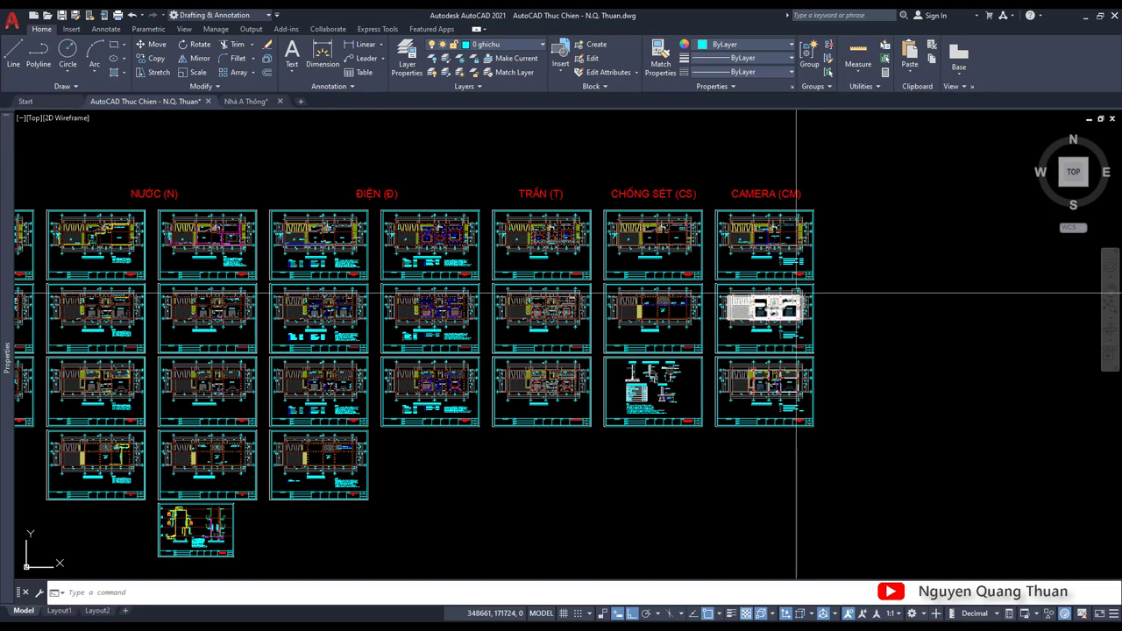
{"action": "scroll", "coordinate": [814, 271], "scroll_direction": "up", "scroll_amount": 5}
{"action": "scroll", "coordinate": [815, 266], "scroll_direction": "down", "scroll_amount": 5}
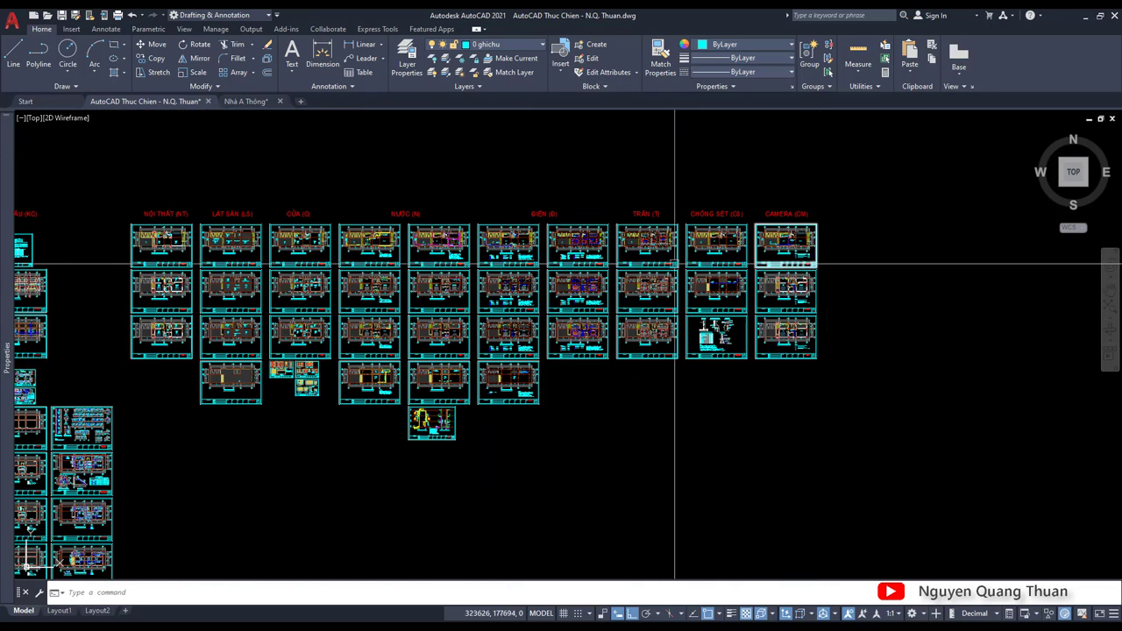
{"action": "scroll", "coordinate": [672, 263], "scroll_direction": "down", "scroll_amount": 1}
{"action": "scroll", "coordinate": [648, 259], "scroll_direction": "down", "scroll_amount": 1}
{"action": "scroll", "coordinate": [612, 339], "scroll_direction": "down", "scroll_amount": 2}
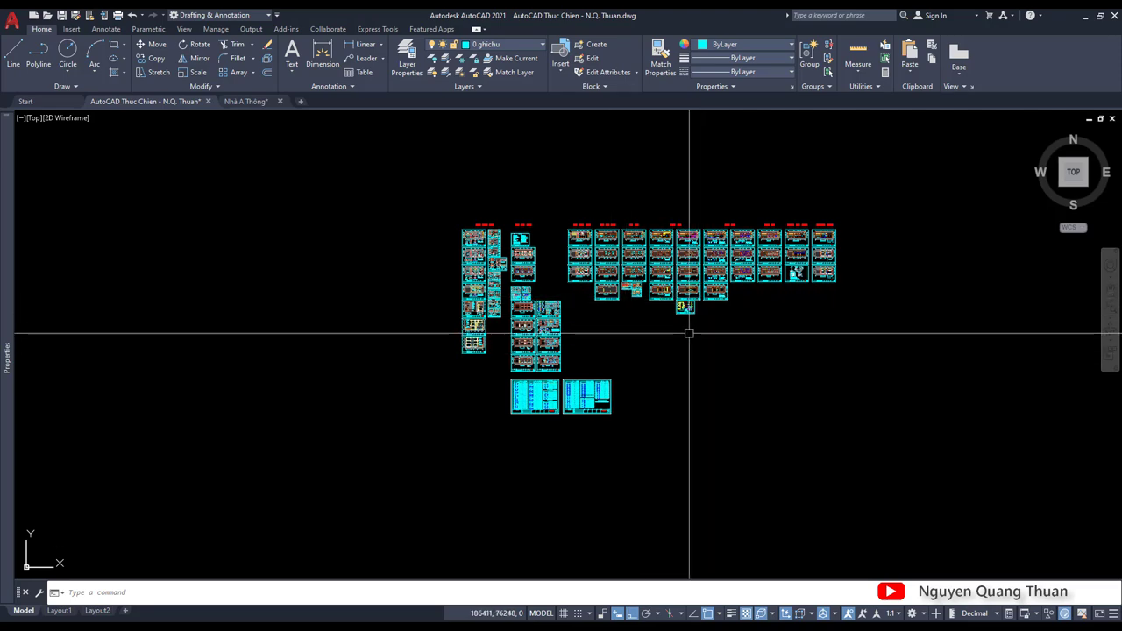
Review the whole numbered sheet set, then hide the KHBV LISP folder window
{"action": "scroll", "coordinate": [741, 256], "scroll_direction": "up", "scroll_amount": 2}
{"action": "scroll", "coordinate": [534, 276], "scroll_direction": "up", "scroll_amount": 1}
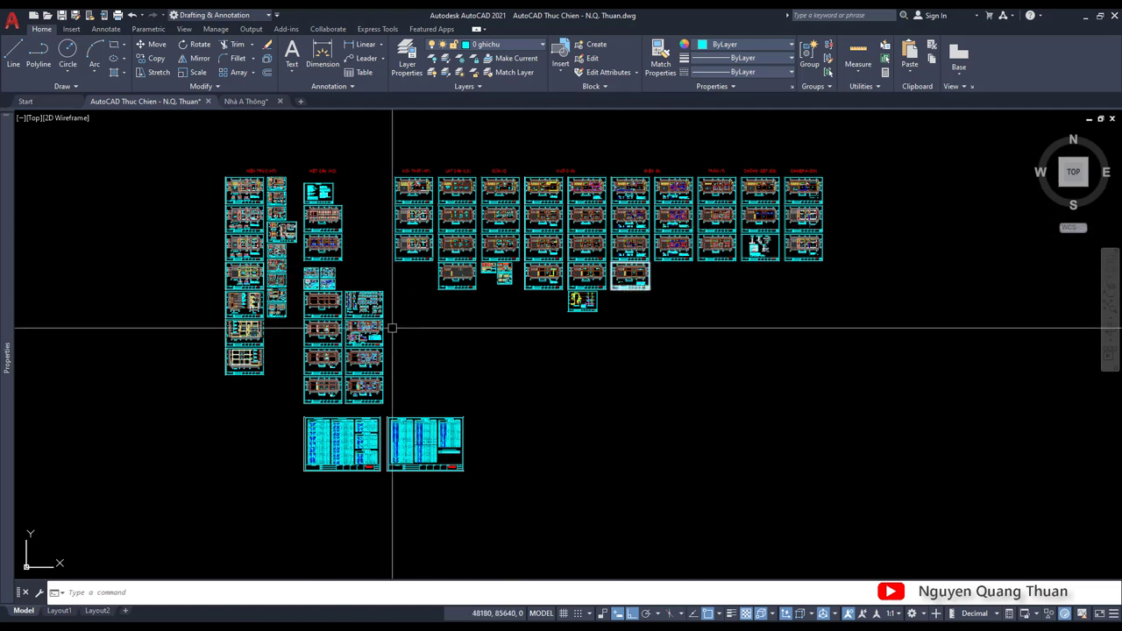
{"action": "scroll", "coordinate": [496, 245], "scroll_direction": "down", "scroll_amount": 3}
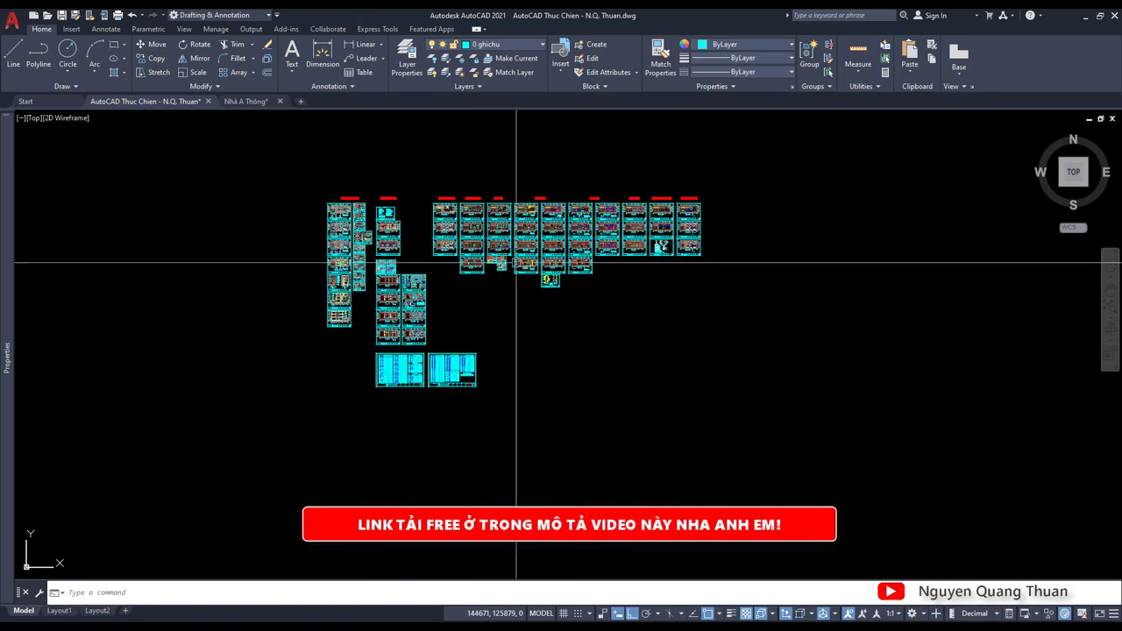
{"action": "middle_click_drag", "start_coordinate": [393, 240], "coordinate": [259, 227]}
{"action": "scroll", "coordinate": [260, 227], "scroll_direction": "up", "scroll_amount": 5}
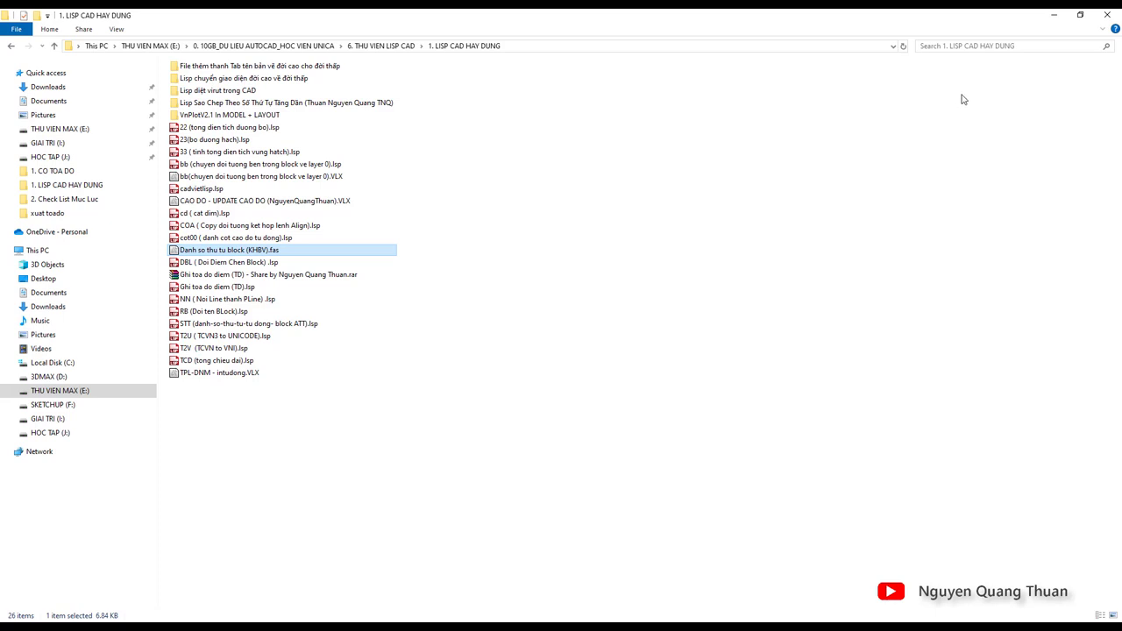
{"action": "left_click", "coordinate": [1059, 21]}
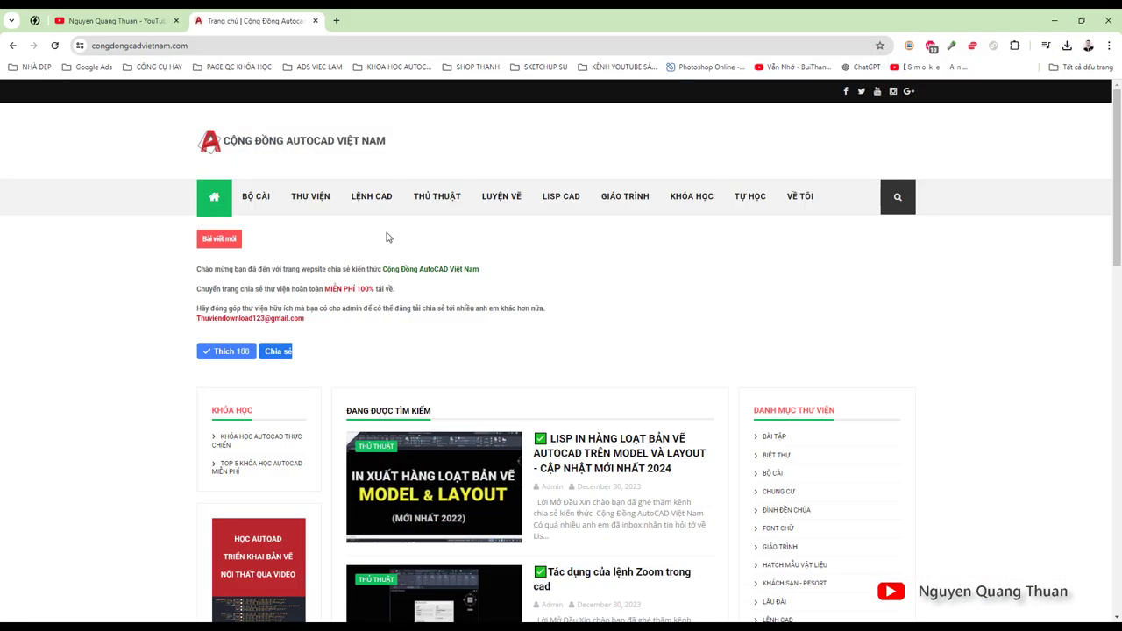
{"action": "left_click", "coordinate": [107, 21]}
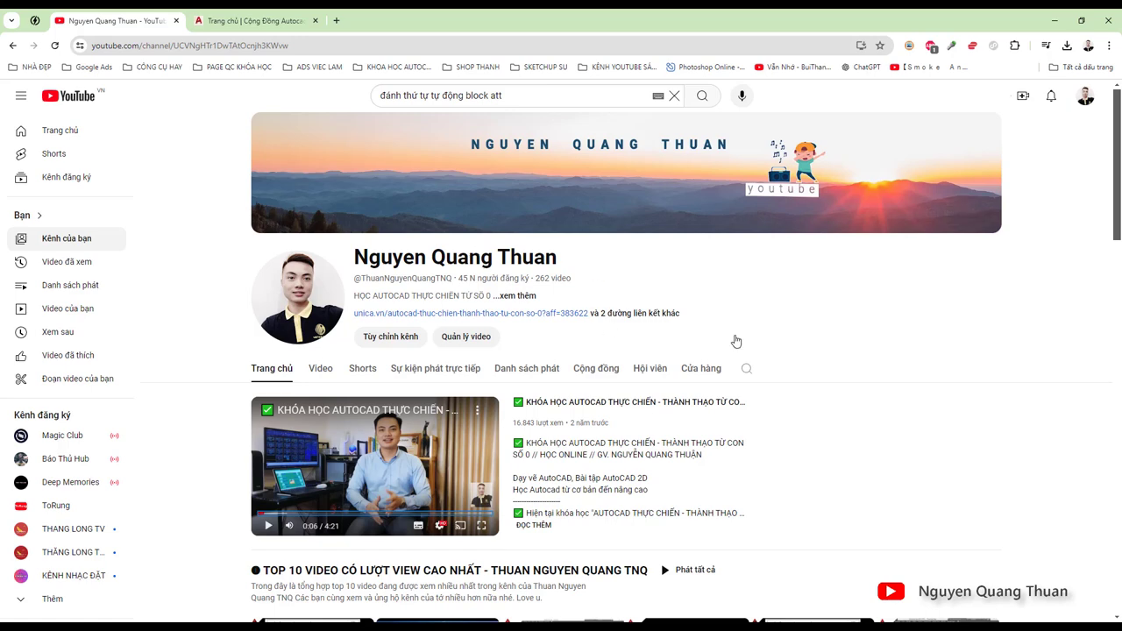
{"action": "scroll", "coordinate": [591, 318], "scroll_direction": "down", "scroll_amount": 3}
{"action": "scroll", "coordinate": [584, 363], "scroll_direction": "up", "scroll_amount": 3}
{"action": "scroll", "coordinate": [519, 408], "scroll_direction": "down", "scroll_amount": 2}
{"action": "scroll", "coordinate": [519, 408], "scroll_direction": "up", "scroll_amount": 2}
{"action": "left_click", "coordinate": [246, 25]}
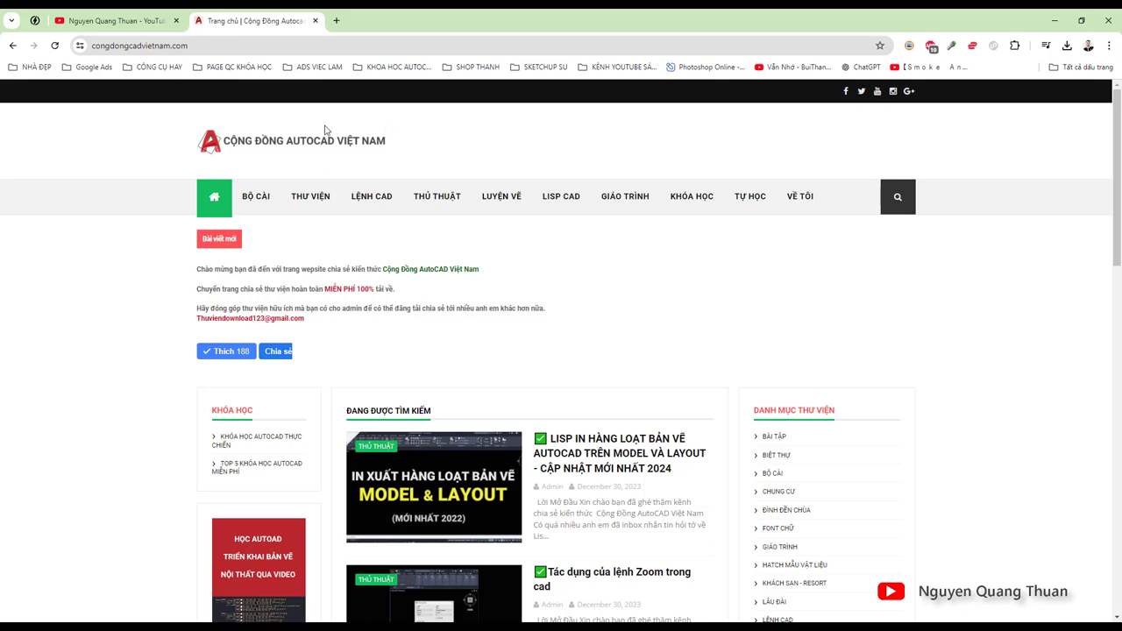
{"action": "left_click", "coordinate": [162, 48]}
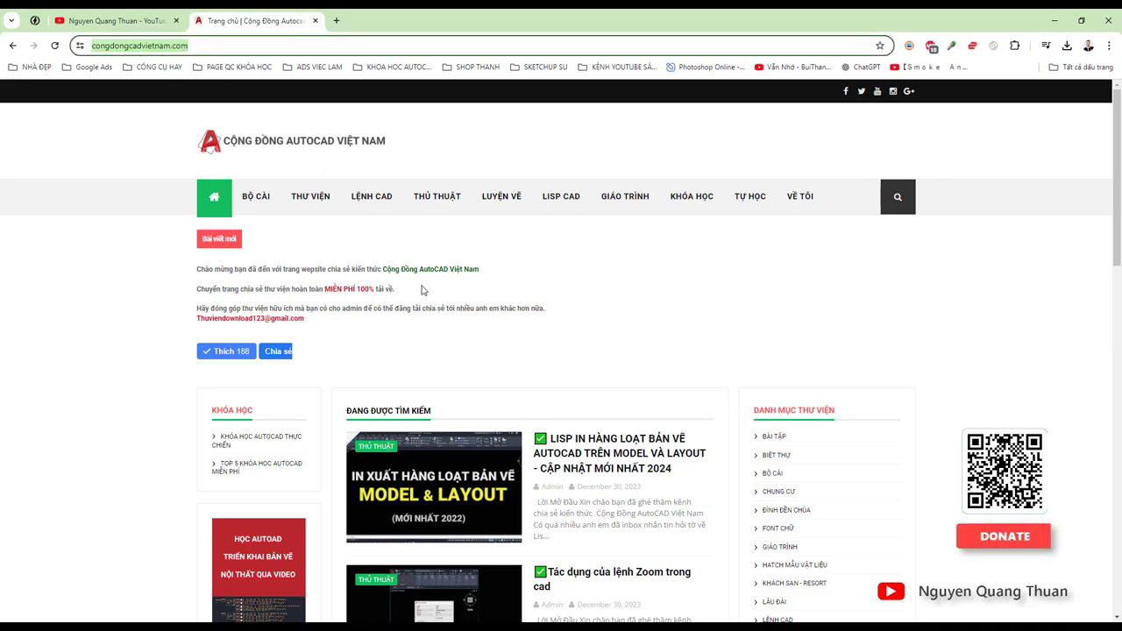
{"action": "scroll", "coordinate": [421, 290], "scroll_direction": "down", "scroll_amount": 2}
{"action": "scroll", "coordinate": [421, 289], "scroll_direction": "down", "scroll_amount": 1}
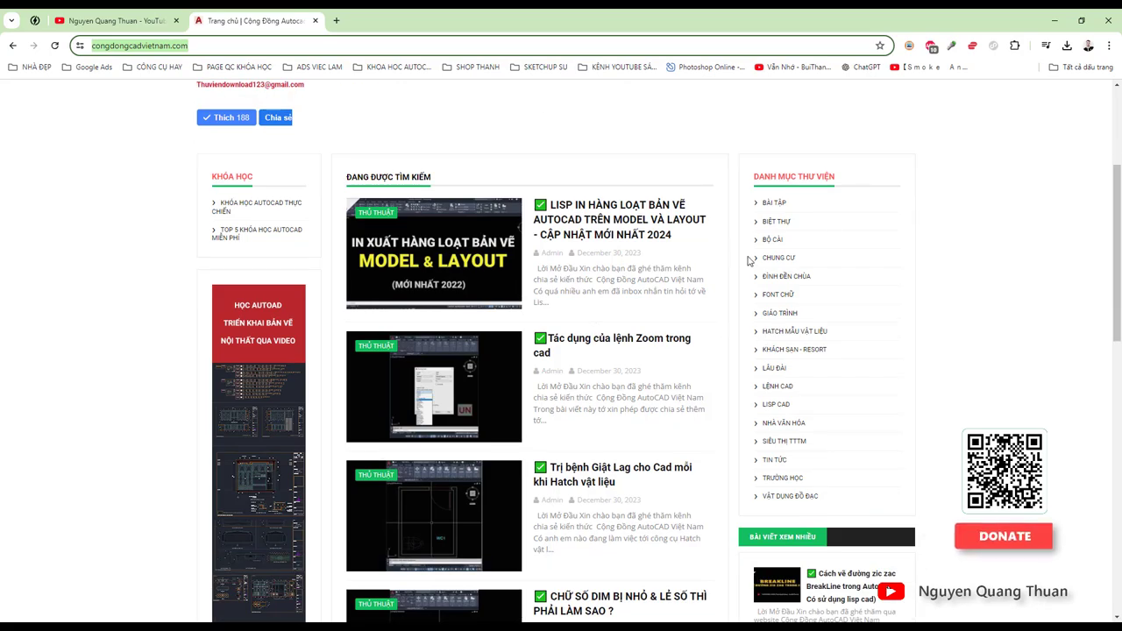
{"action": "scroll", "coordinate": [792, 280], "scroll_direction": "down", "scroll_amount": 3}
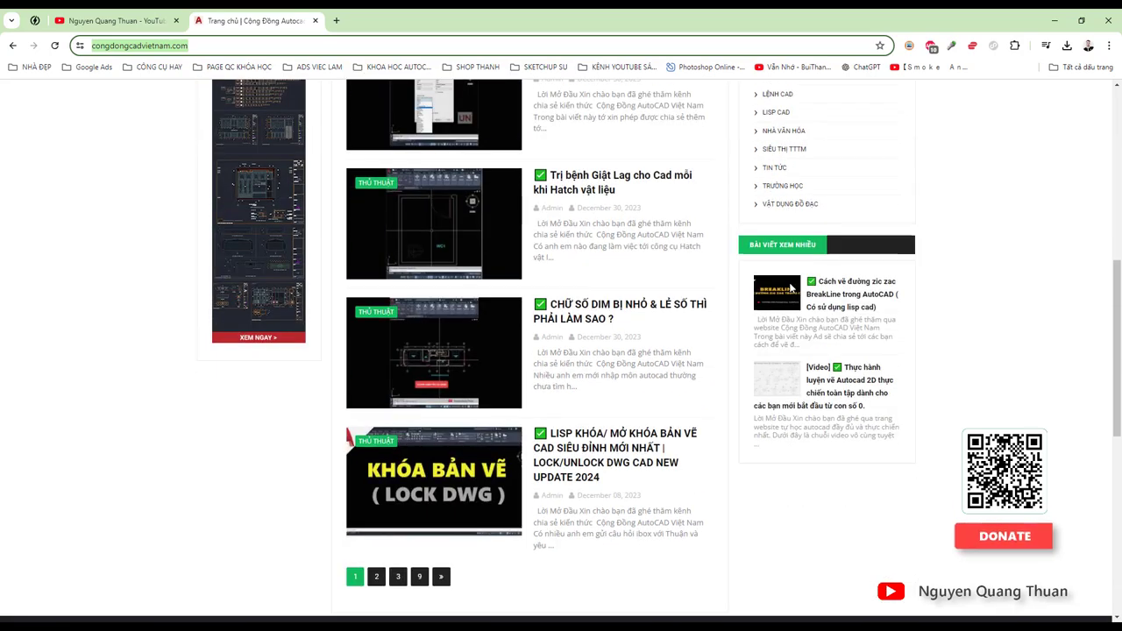
{"action": "scroll", "coordinate": [789, 289], "scroll_direction": "down", "scroll_amount": 3}
{"action": "scroll", "coordinate": [789, 289], "scroll_direction": "up", "scroll_amount": 10}
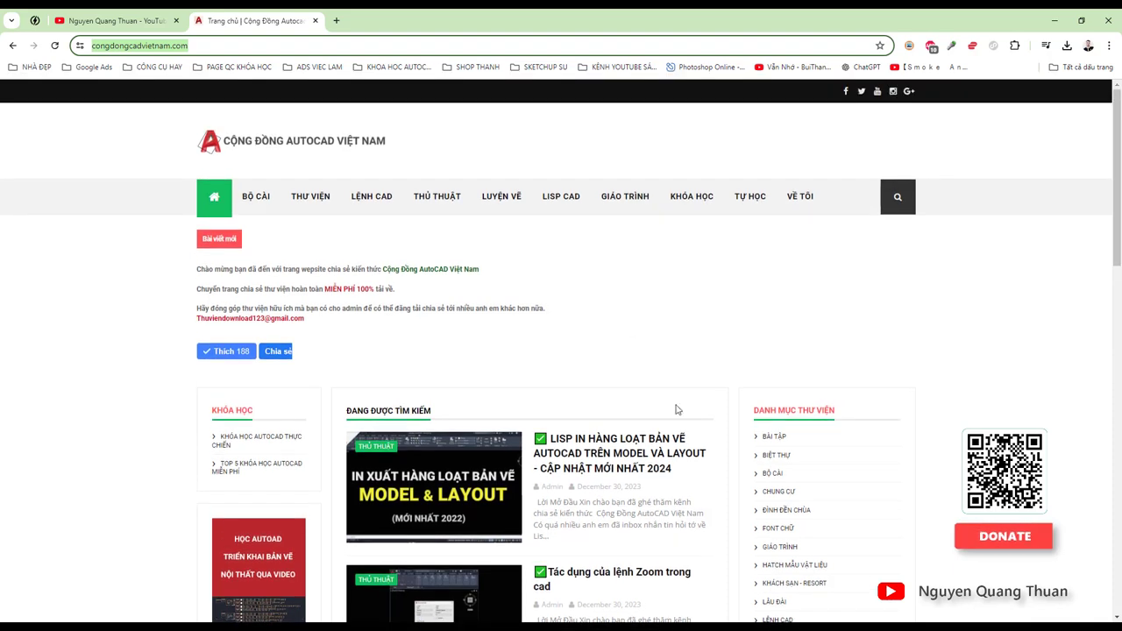